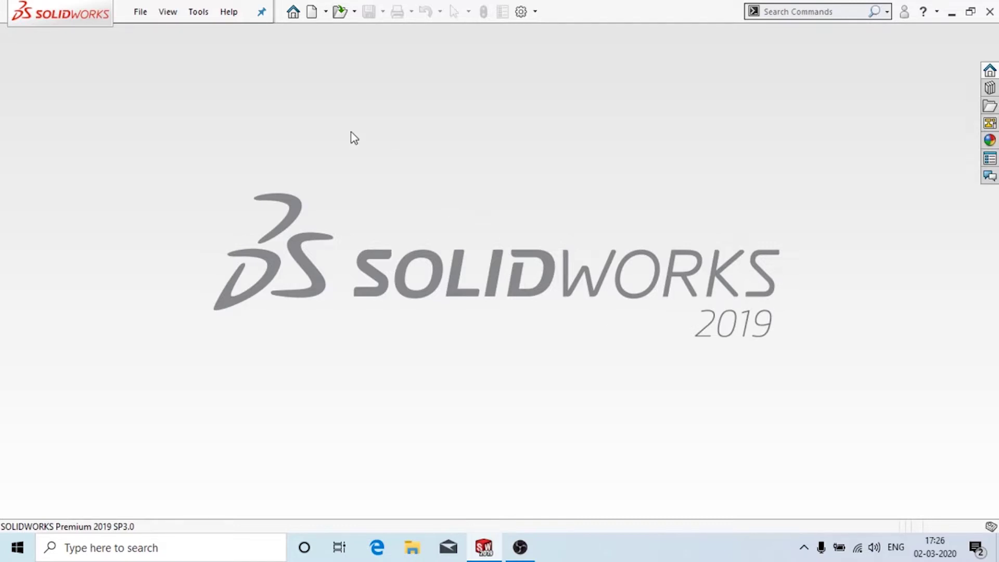
Create a new Part document from File > New and confirm with OK
{"action": "left_click", "coordinate": [144, 16]}
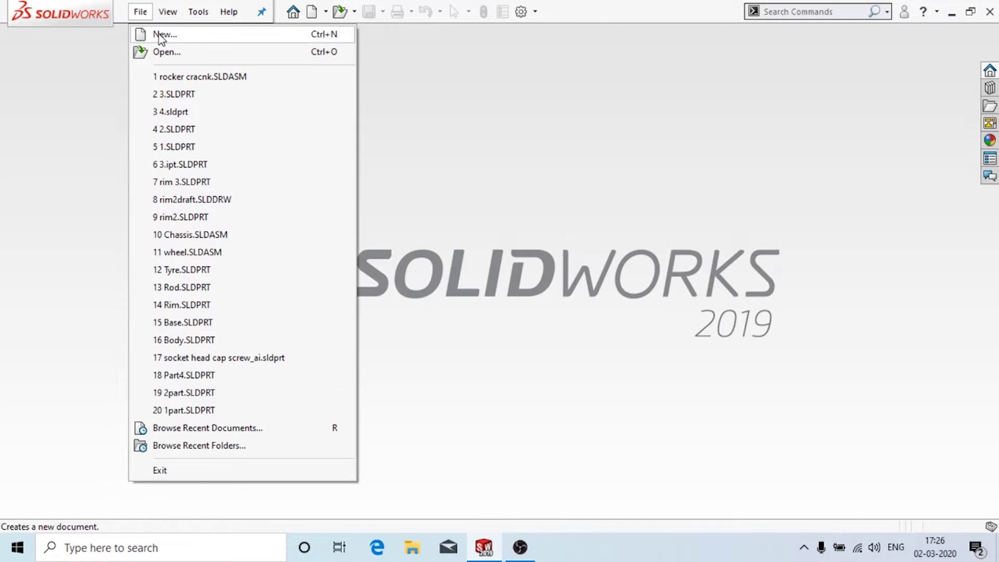
{"action": "left_click", "coordinate": [159, 33]}
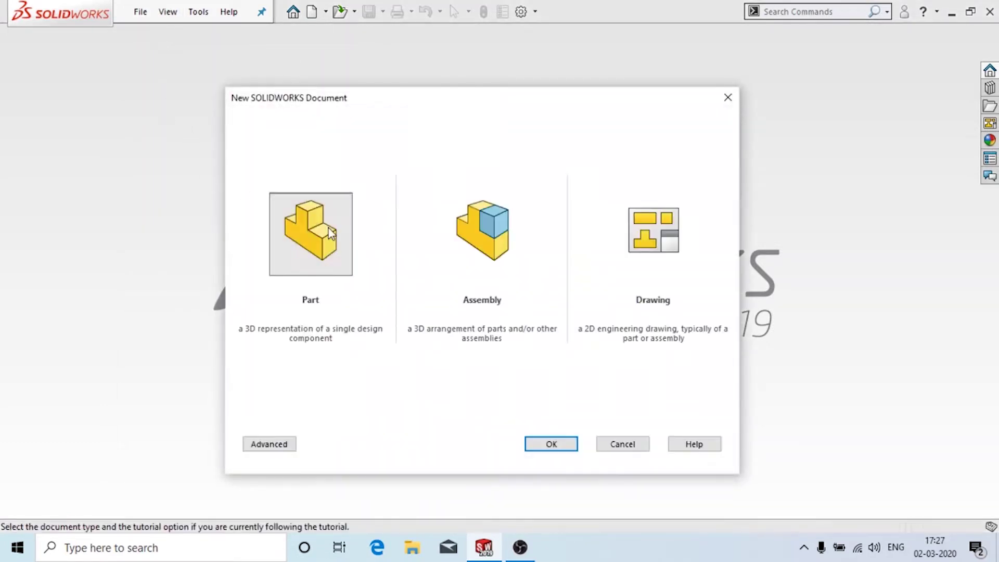
{"action": "left_click", "coordinate": [331, 233]}
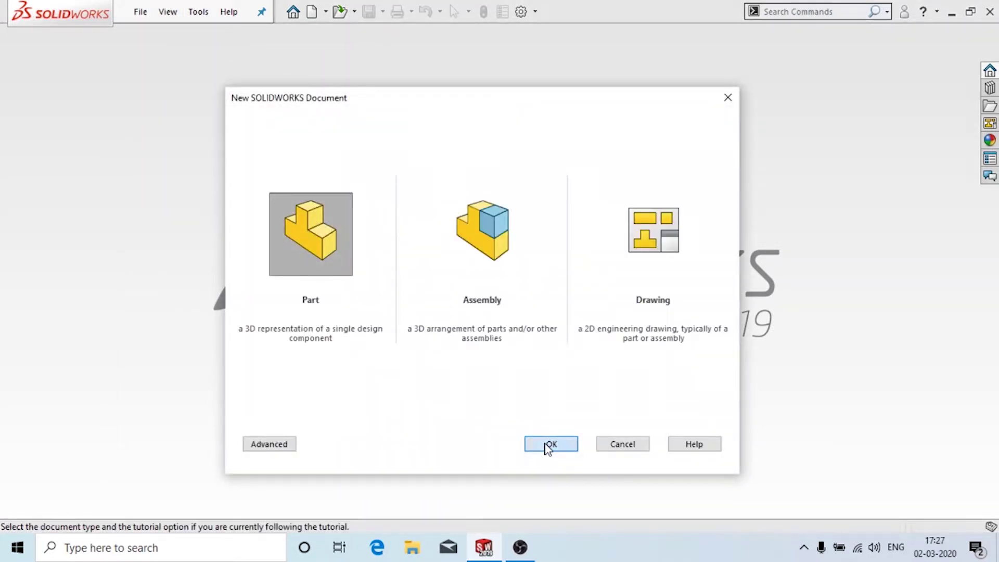
{"action": "left_click", "coordinate": [550, 444]}
{"action": "right_click", "coordinate": [115, 97]}
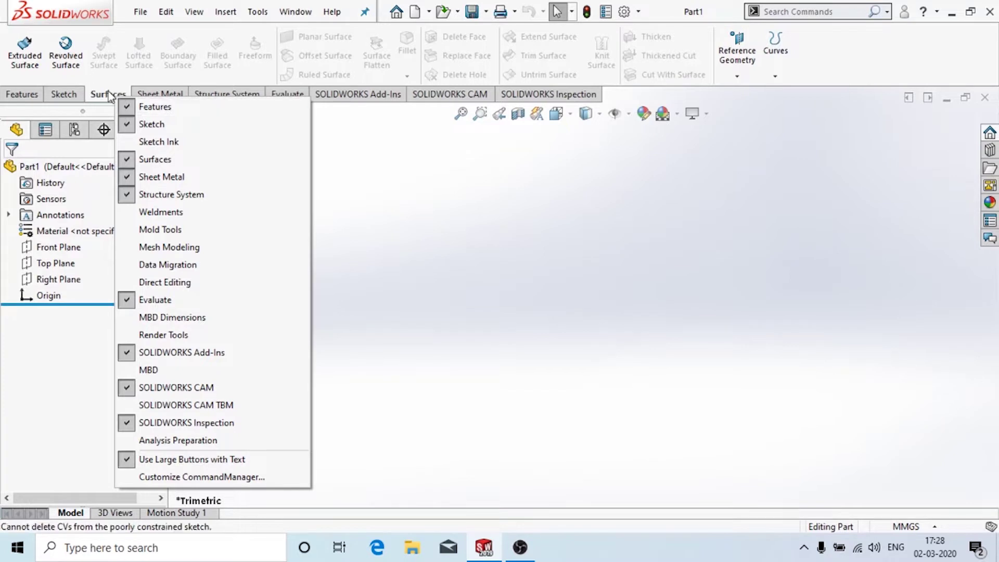
Hide and re-show the Surfaces tab in the CommandManager, then bring up the Sketch tools
{"action": "left_click", "coordinate": [314, 96]}
{"action": "left_click", "coordinate": [112, 95]}
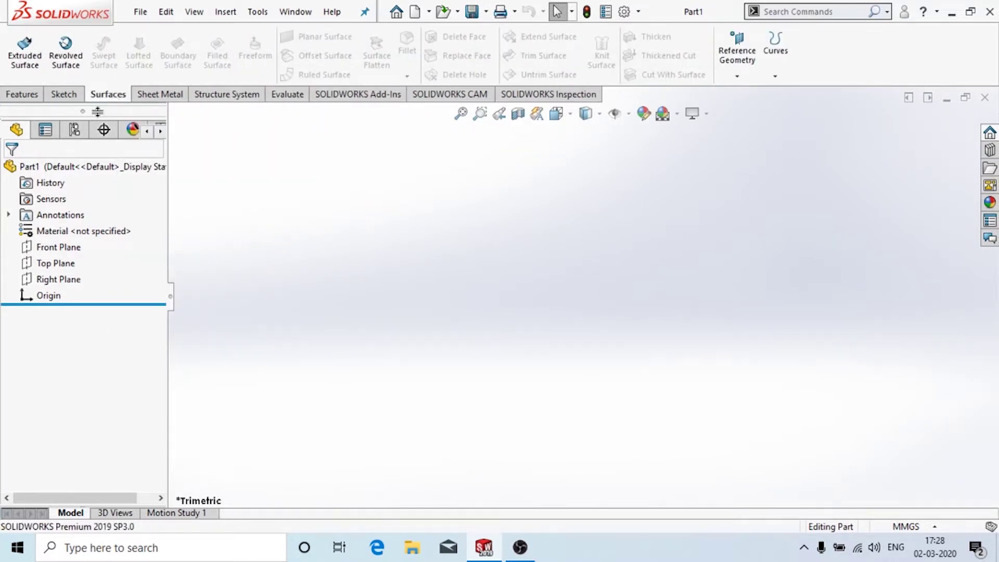
{"action": "right_click", "coordinate": [118, 96]}
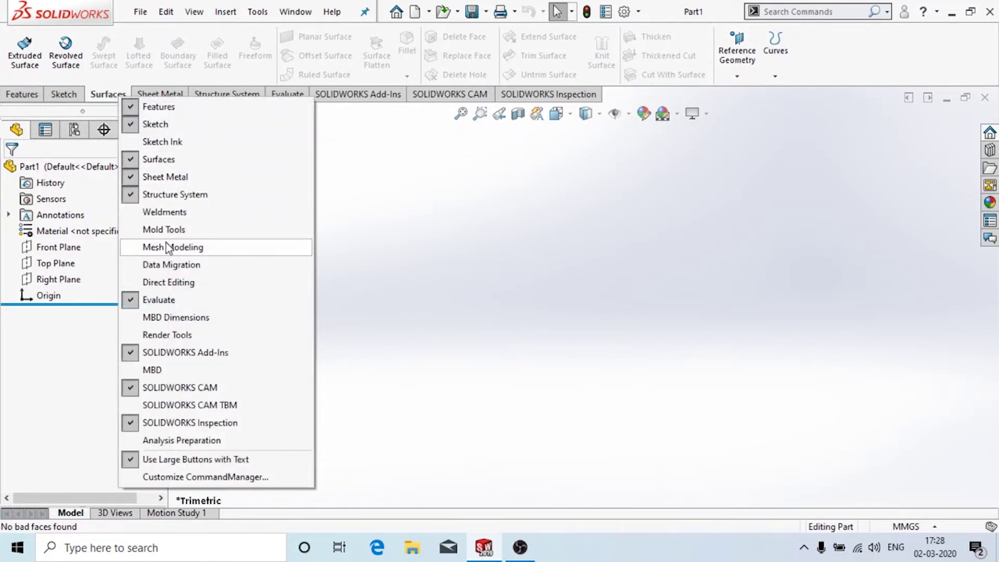
{"action": "left_click", "coordinate": [165, 163]}
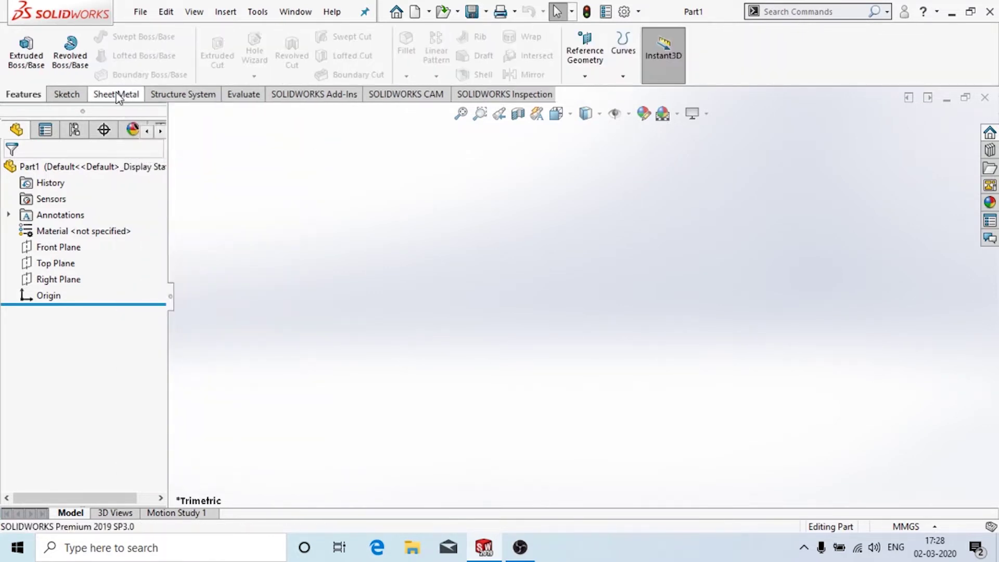
{"action": "right_click", "coordinate": [123, 95]}
{"action": "left_click", "coordinate": [151, 162]}
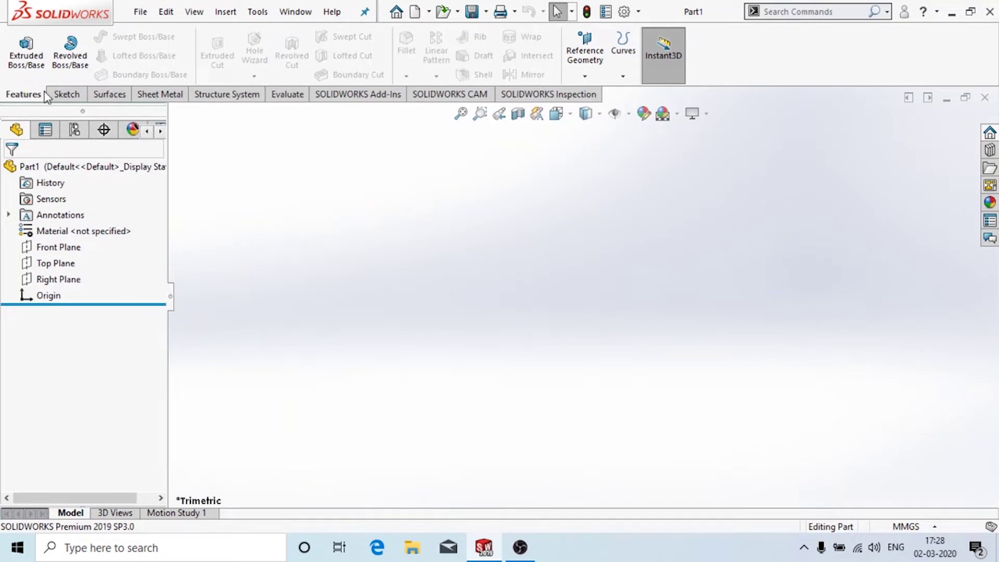
{"action": "left_click", "coordinate": [64, 94]}
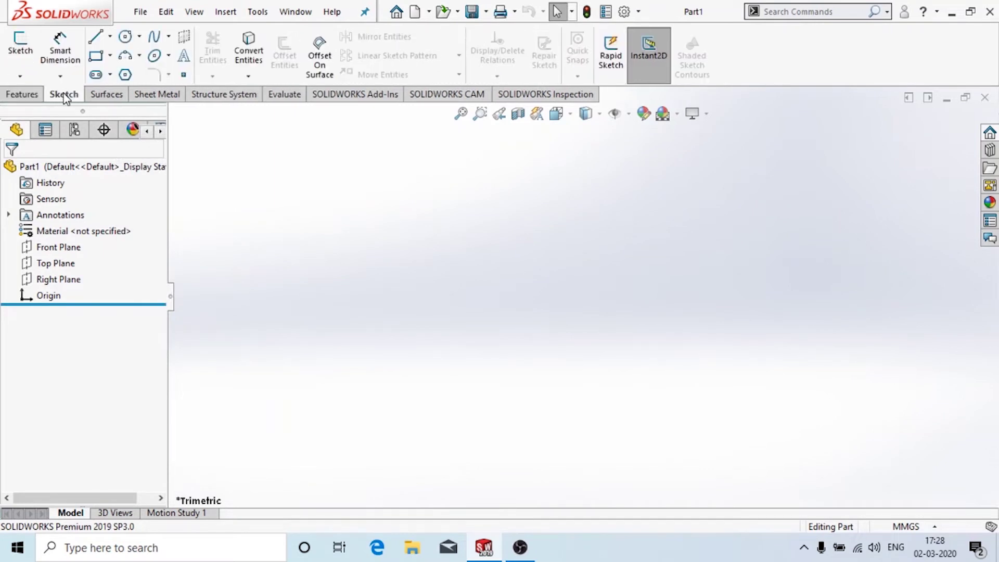
Start Sketch1 on the Front Plane, viewed normal to it
{"action": "left_click", "coordinate": [63, 281]}
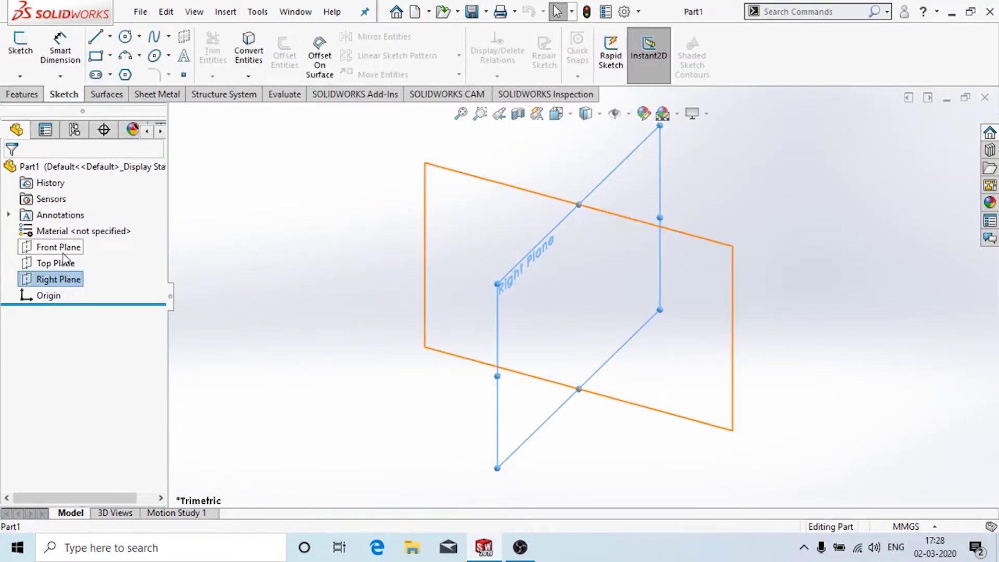
{"action": "left_click", "coordinate": [64, 249]}
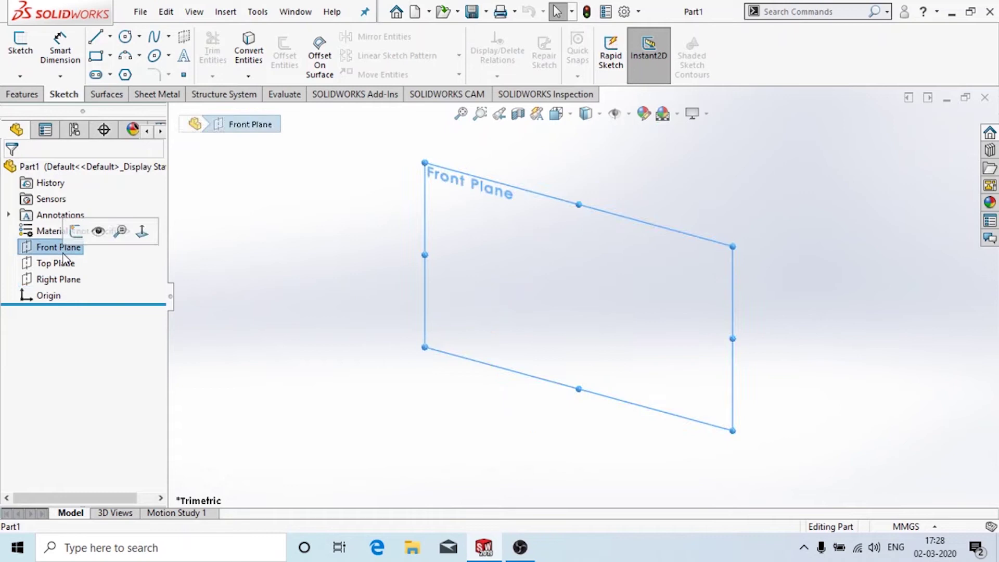
{"action": "left_click", "coordinate": [146, 232]}
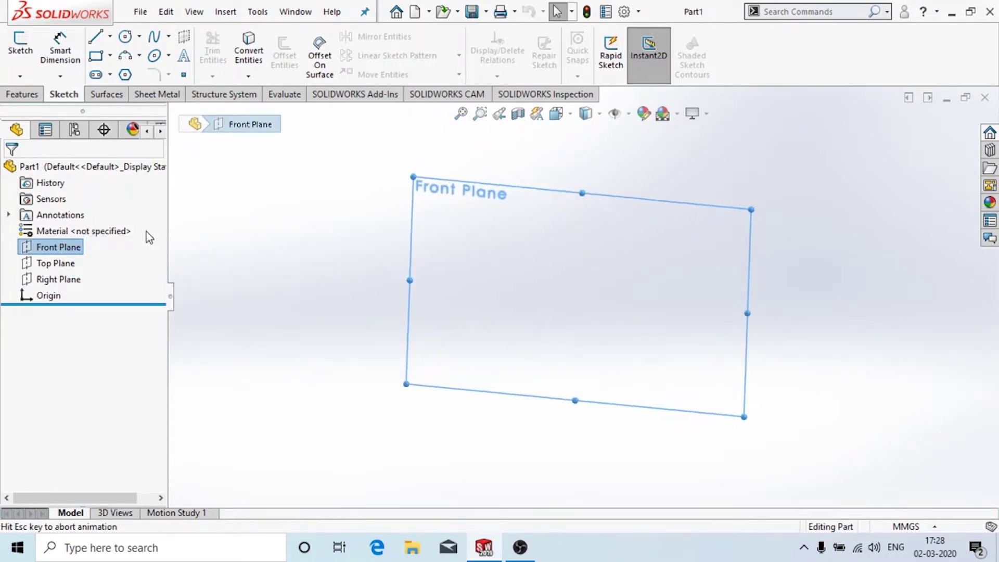
{"action": "left_click", "coordinate": [23, 43]}
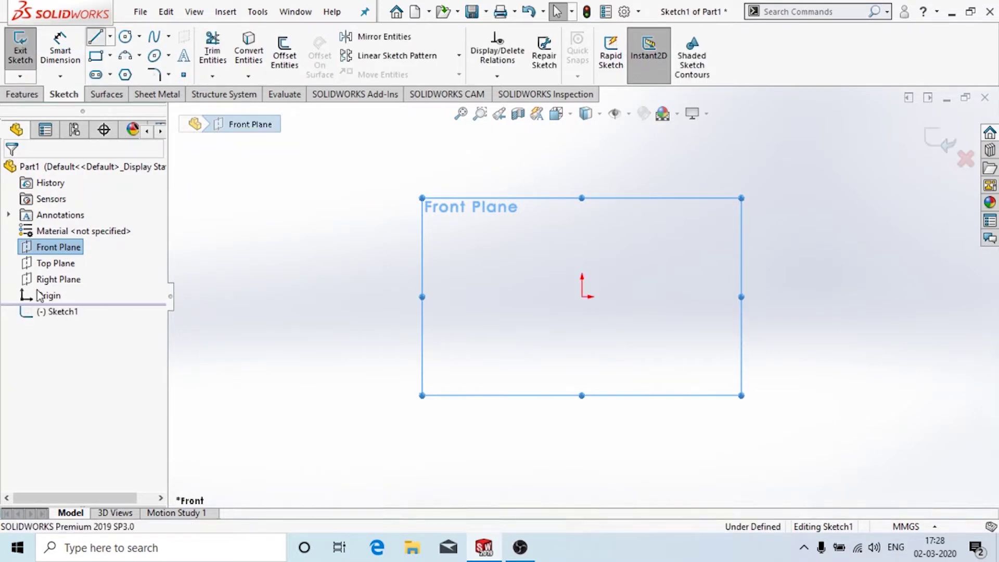
Draw infinite horizontal and vertical construction lines through the origin
{"action": "left_click", "coordinate": [33, 275]}
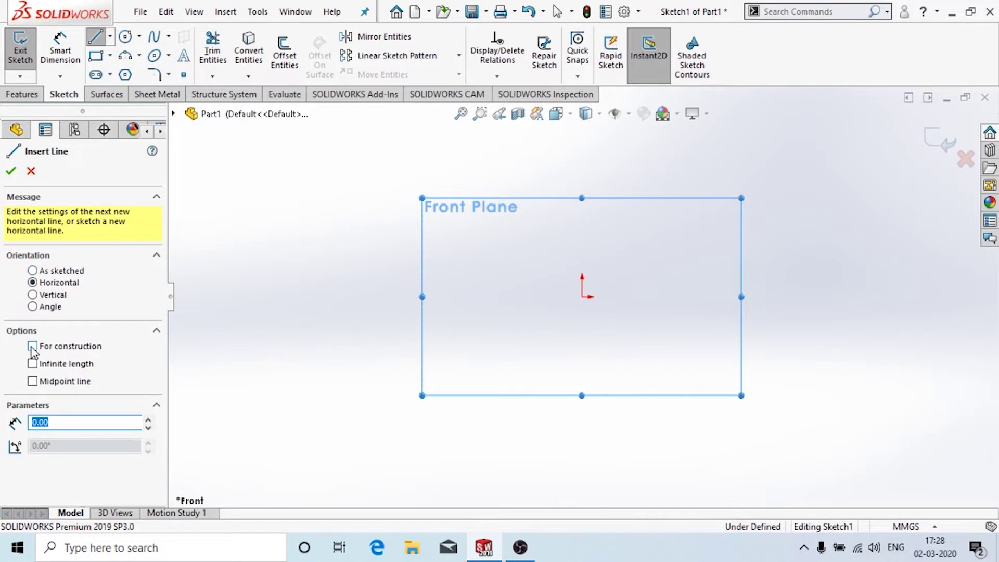
{"action": "left_click", "coordinate": [32, 364]}
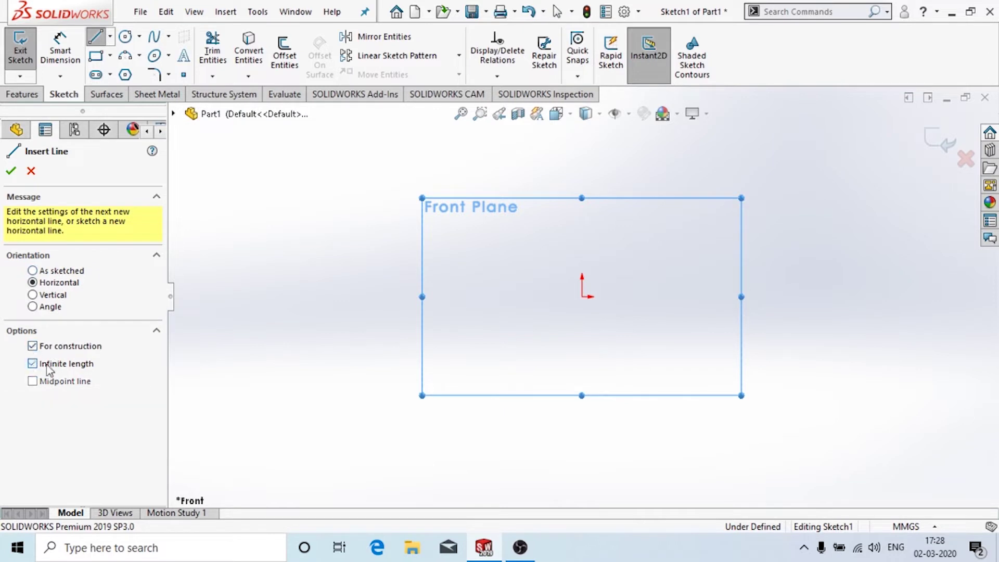
{"action": "left_click", "coordinate": [582, 297]}
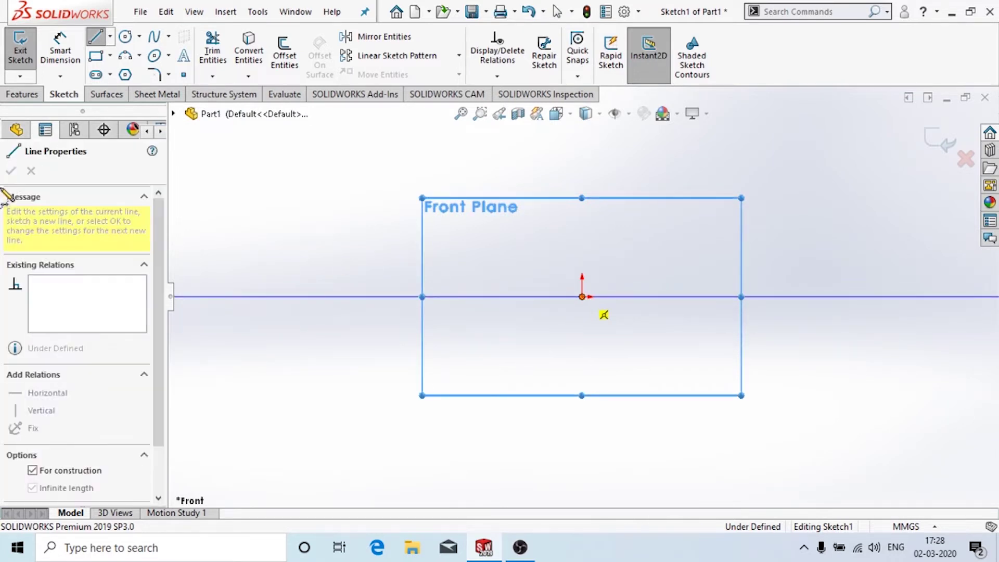
{"action": "left_click", "coordinate": [12, 171]}
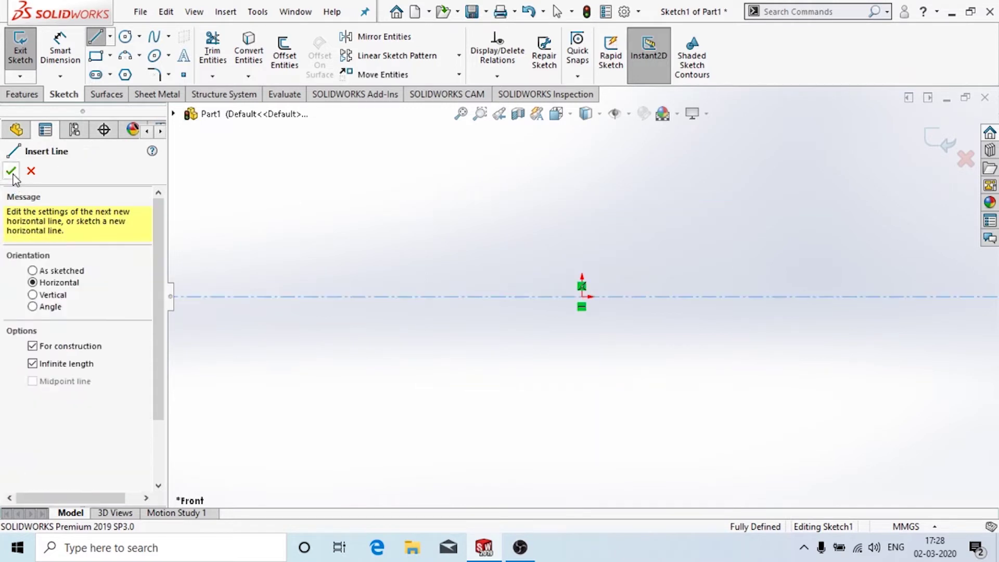
{"action": "left_click", "coordinate": [32, 295]}
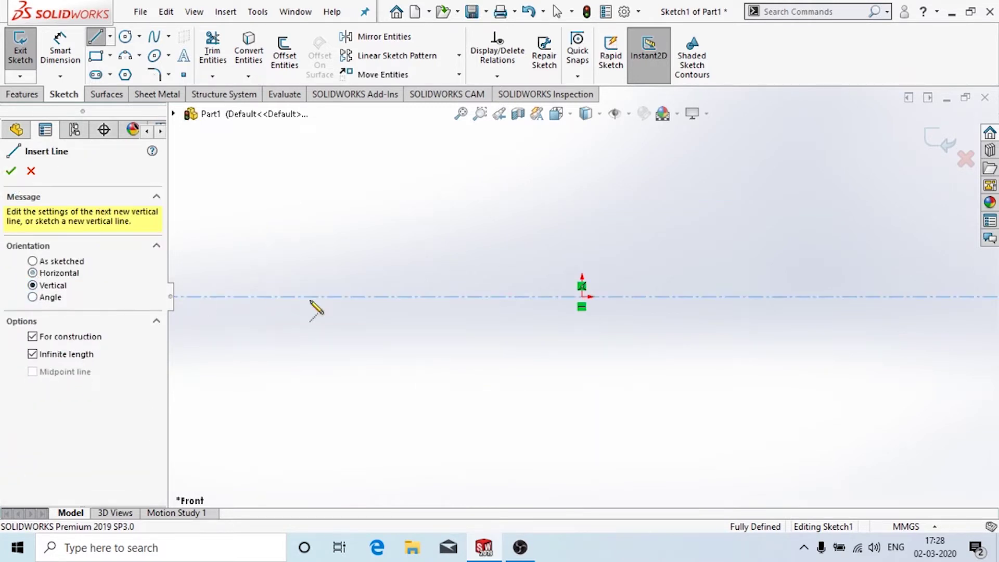
{"action": "left_click", "coordinate": [583, 297]}
{"action": "left_click", "coordinate": [15, 170]}
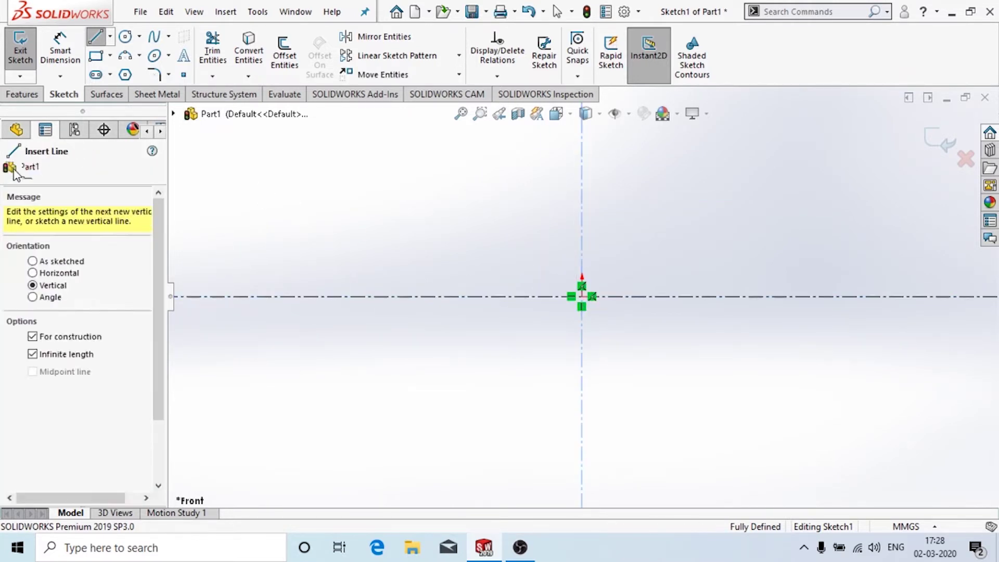
{"action": "left_click", "coordinate": [12, 172]}
Sketch a short stepped vertical-horizontal-vertical line just right of the vertical centre line
{"action": "left_click", "coordinate": [97, 38]}
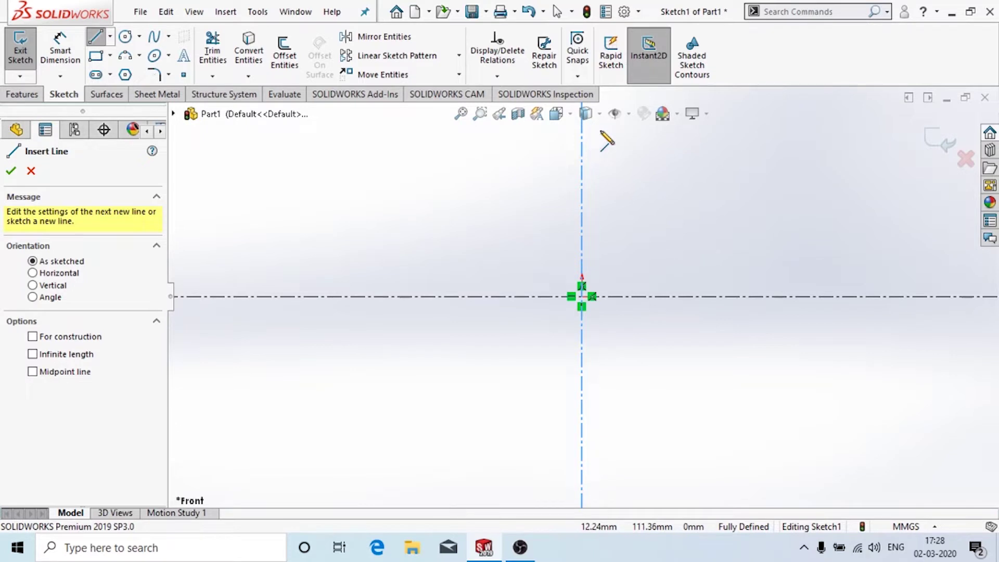
{"action": "left_click", "coordinate": [600, 131]}
{"action": "left_click", "coordinate": [611, 156]}
{"action": "left_click", "coordinate": [612, 156]}
{"action": "double_click", "coordinate": [612, 182]}
{"action": "key", "text": "Escape"}
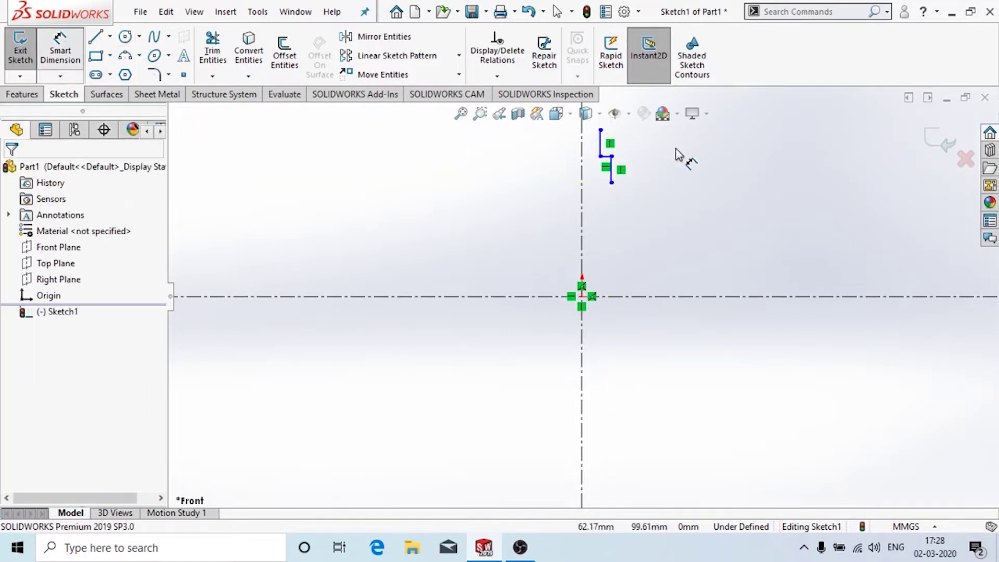
Dimension the profile height 215 mm from the origin and the step's 11 mm offset from the centre line
{"action": "scroll", "coordinate": [613, 112], "scroll_direction": "down", "scroll_amount": 1}
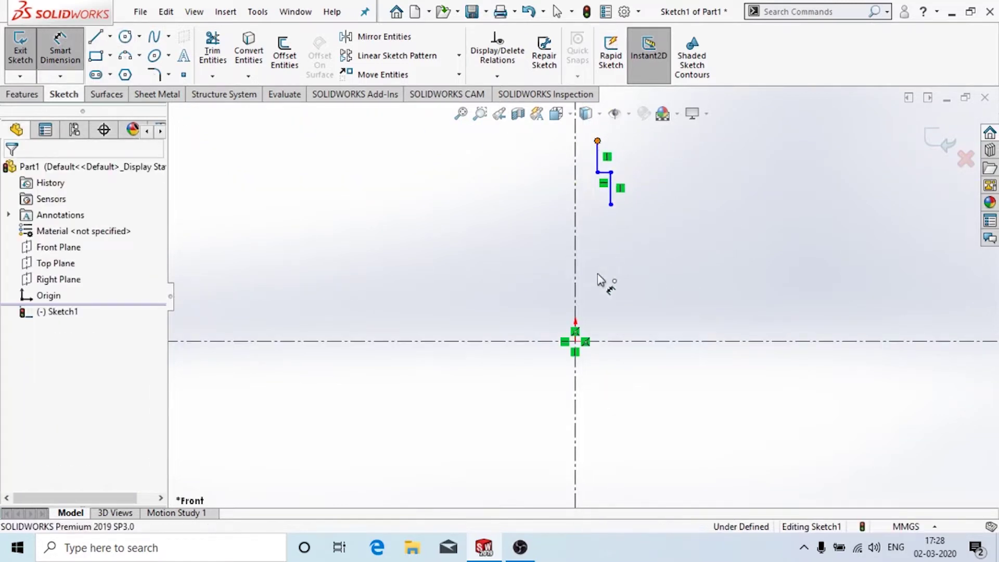
{"action": "left_click", "coordinate": [576, 342]}
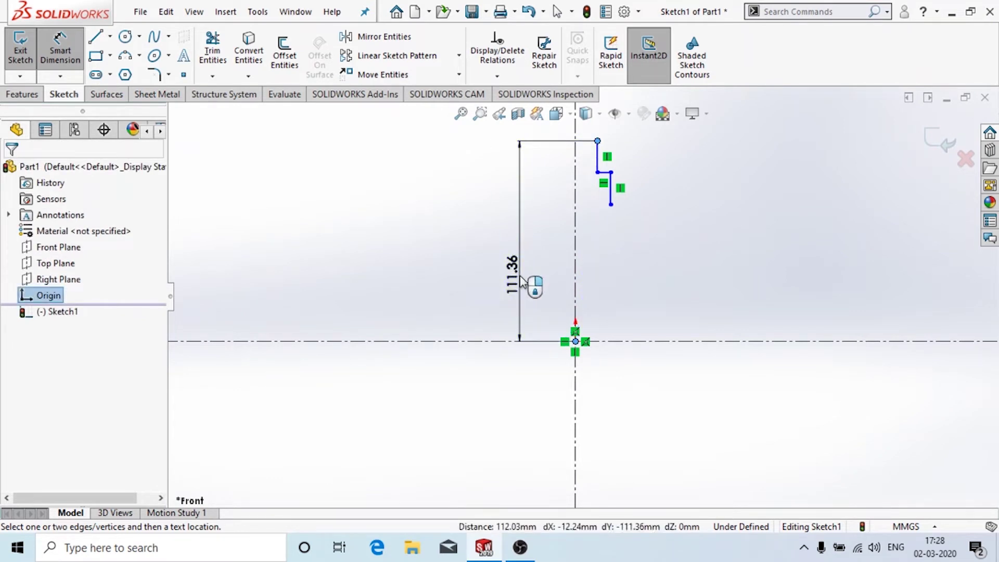
{"action": "left_click", "coordinate": [521, 279]}
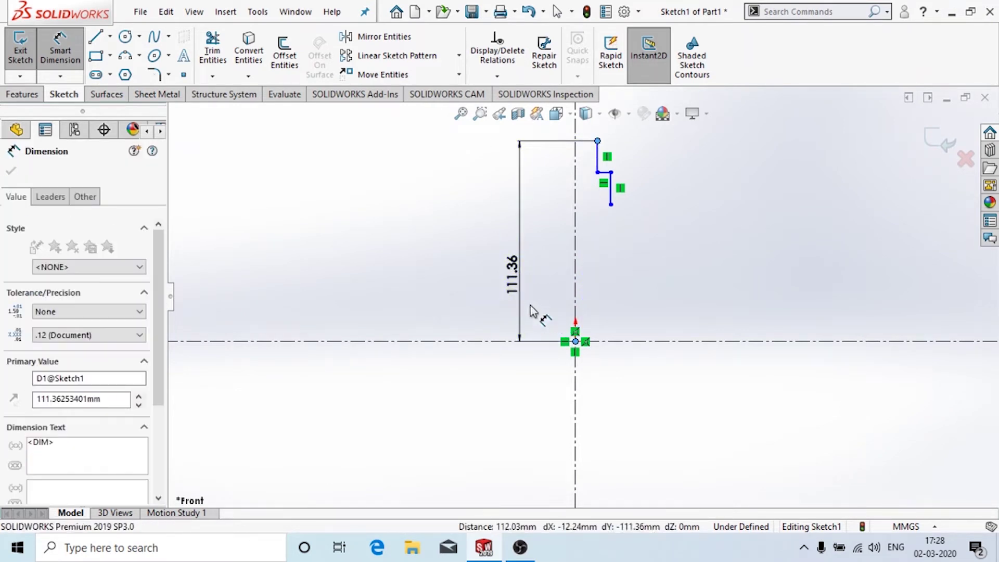
{"action": "type", "text": "215"}
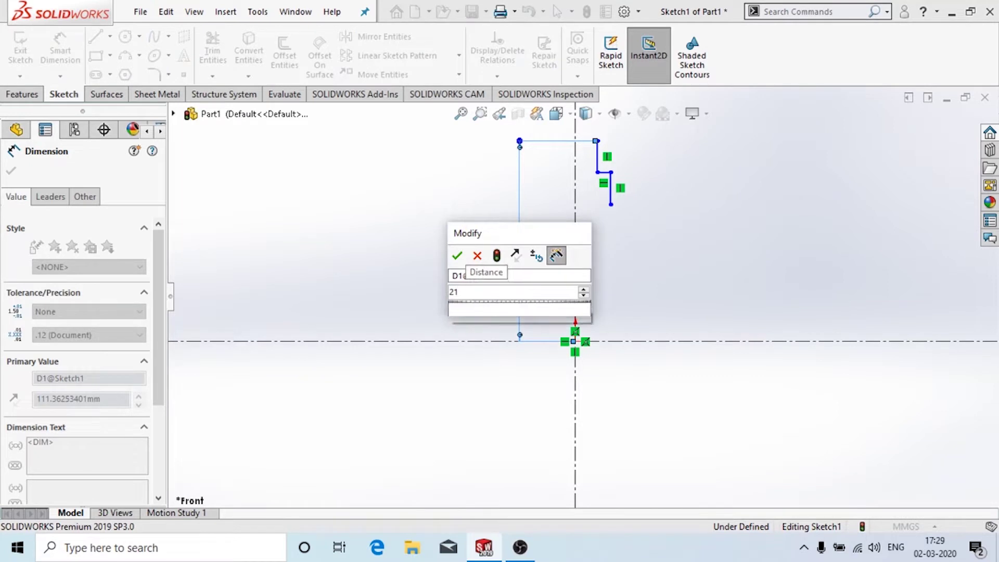
{"action": "left_click", "coordinate": [457, 256]}
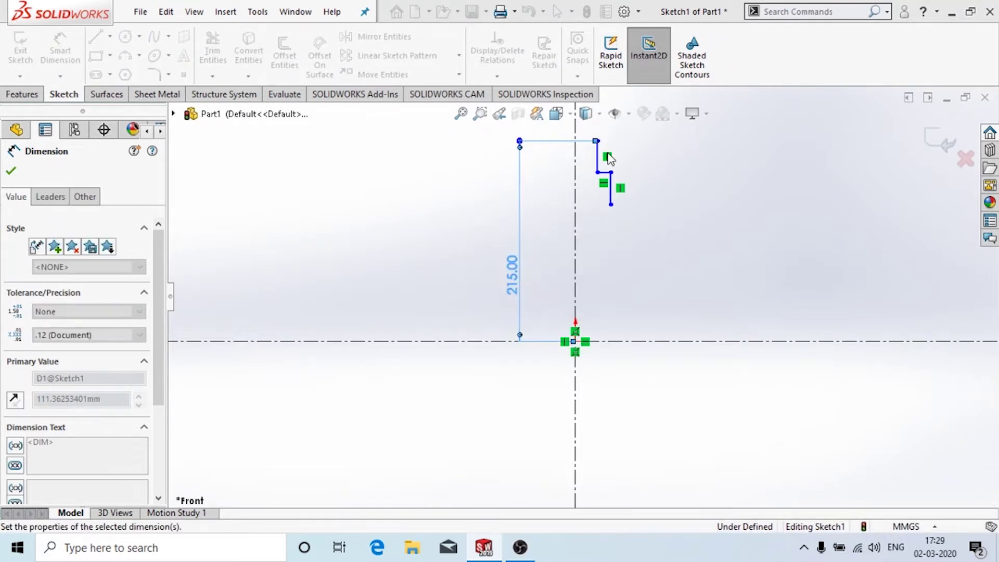
{"action": "left_click", "coordinate": [597, 156]}
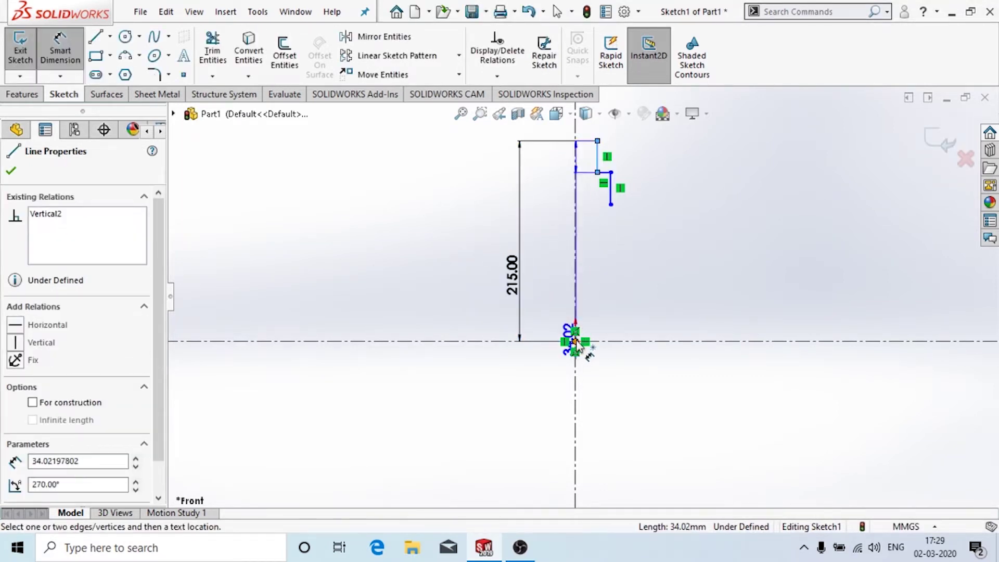
{"action": "left_click", "coordinate": [575, 341]}
{"action": "left_click", "coordinate": [588, 133]}
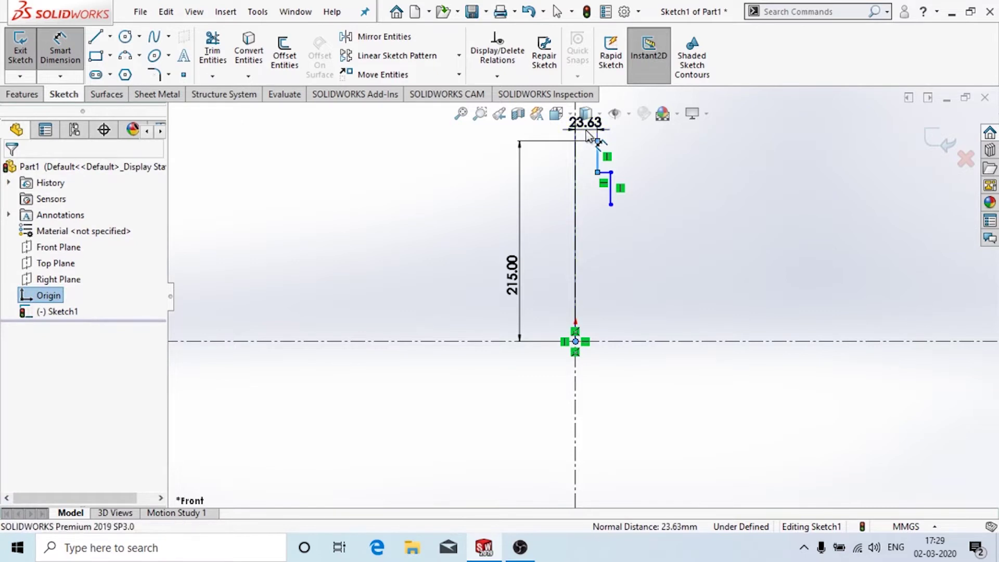
{"action": "type", "text": "11"}
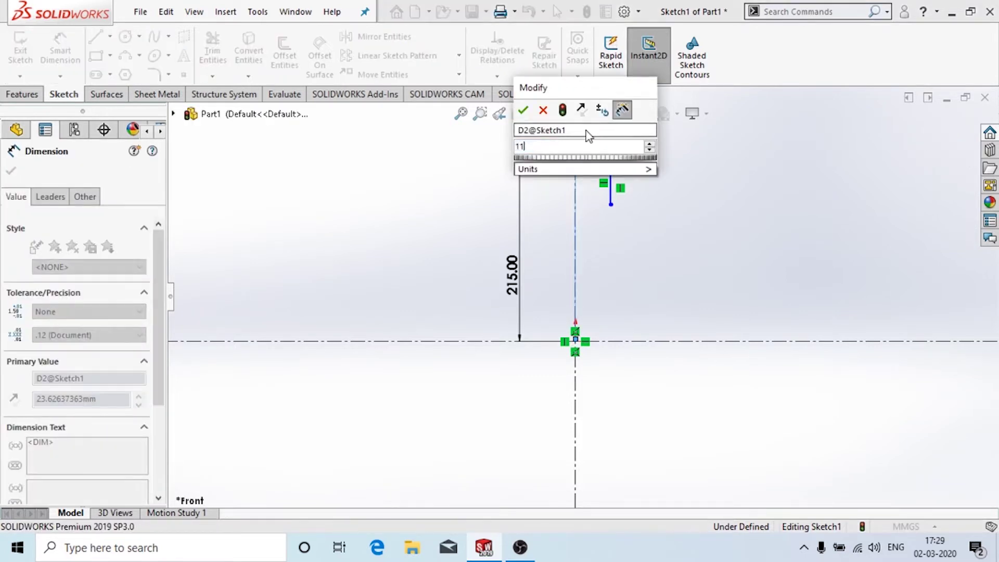
{"action": "left_click", "coordinate": [524, 111]}
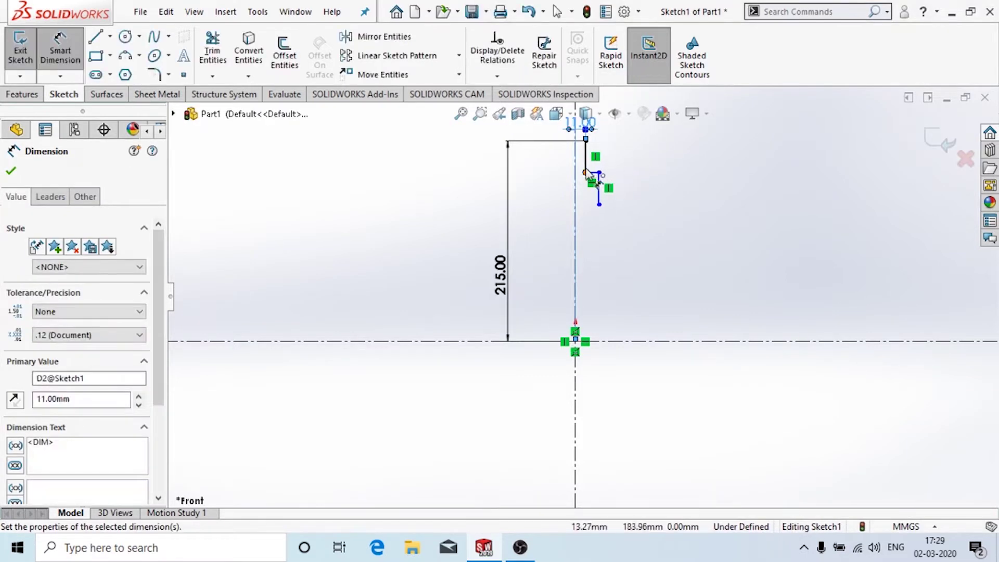
Set the step lengths: 15 mm upper vertical, 1 mm horizontal and 5 mm lower vertical
{"action": "left_click", "coordinate": [586, 156]}
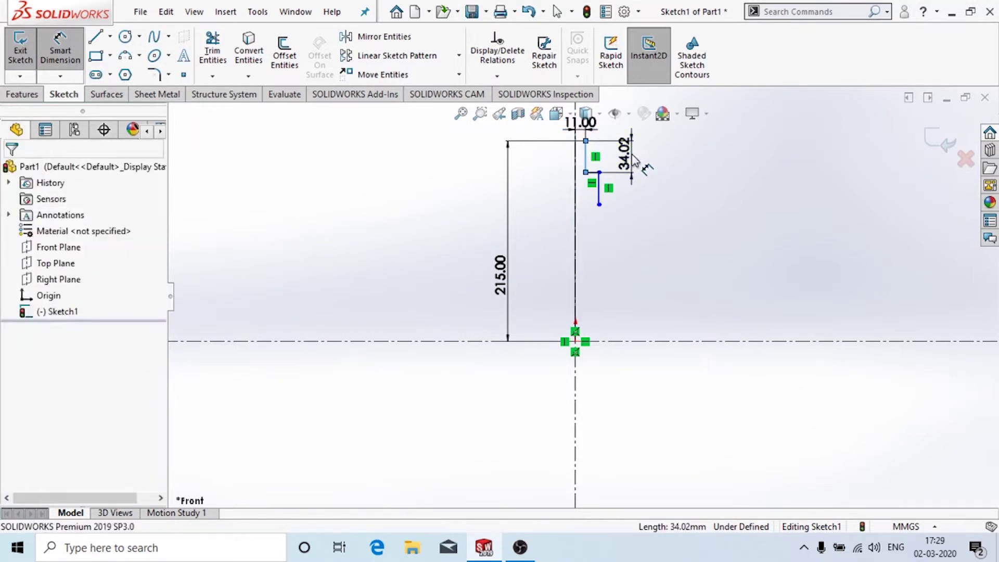
{"action": "left_click", "coordinate": [634, 161]}
{"action": "type", "text": "15"}
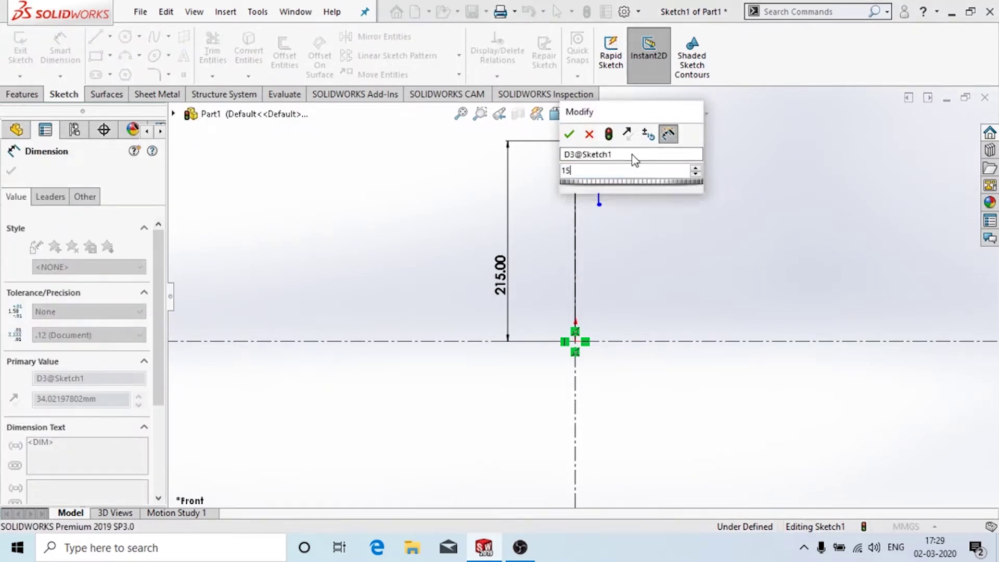
{"action": "key", "text": "Return"}
{"action": "scroll", "coordinate": [569, 194], "scroll_direction": "down", "scroll_amount": 2}
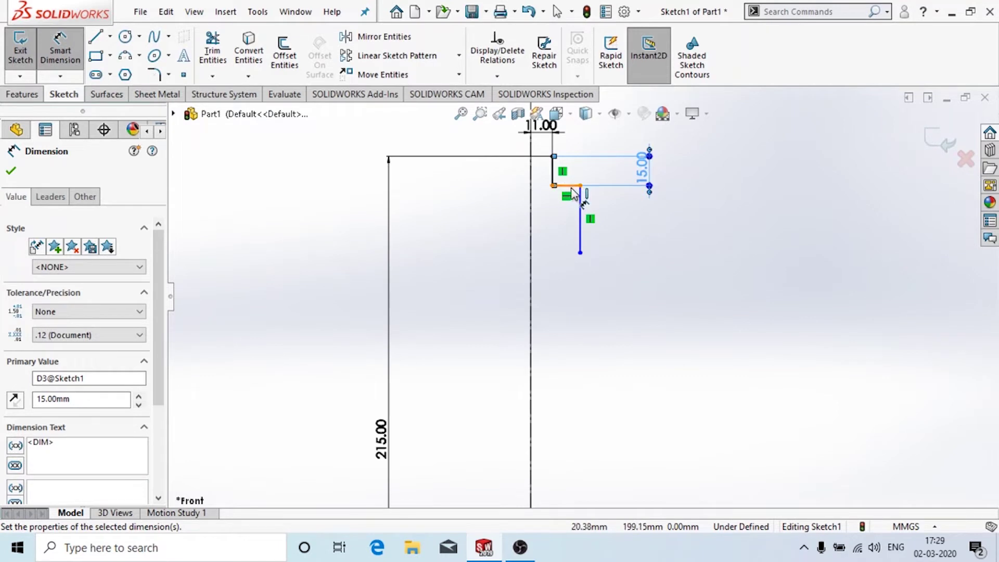
{"action": "left_click", "coordinate": [572, 188]}
{"action": "left_click", "coordinate": [574, 170]}
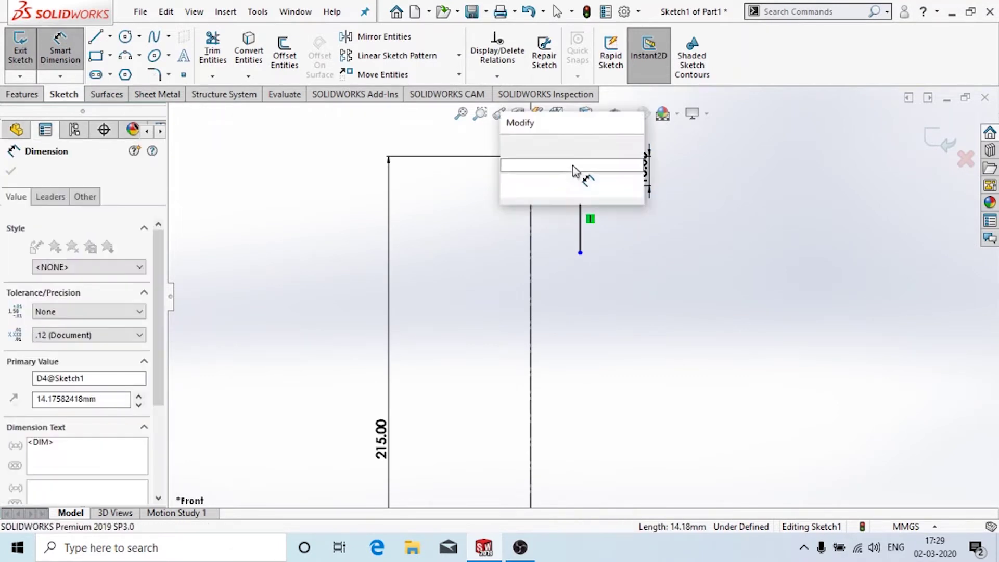
{"action": "type", "text": "1"}
{"action": "left_click", "coordinate": [510, 143]}
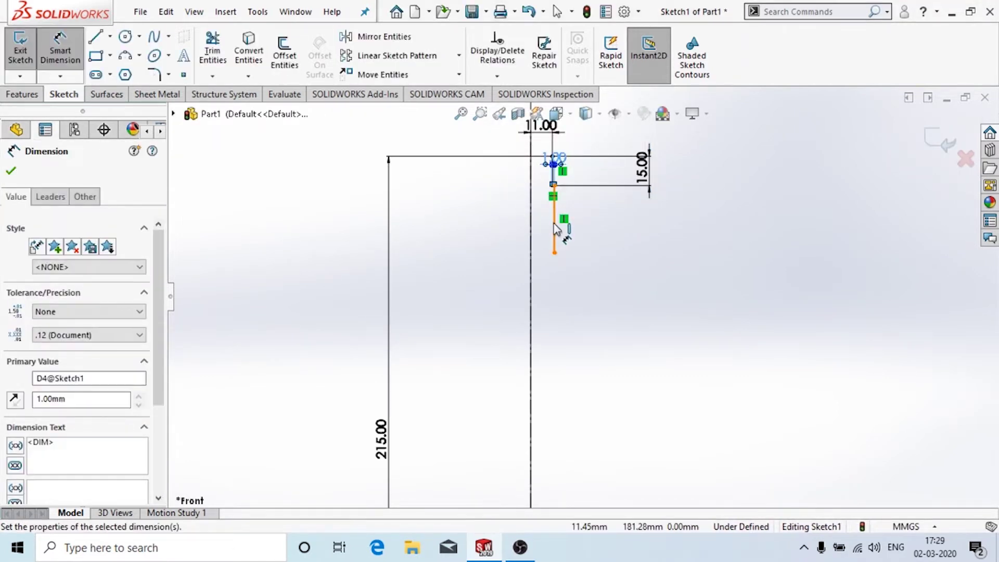
{"action": "left_click", "coordinate": [555, 228]}
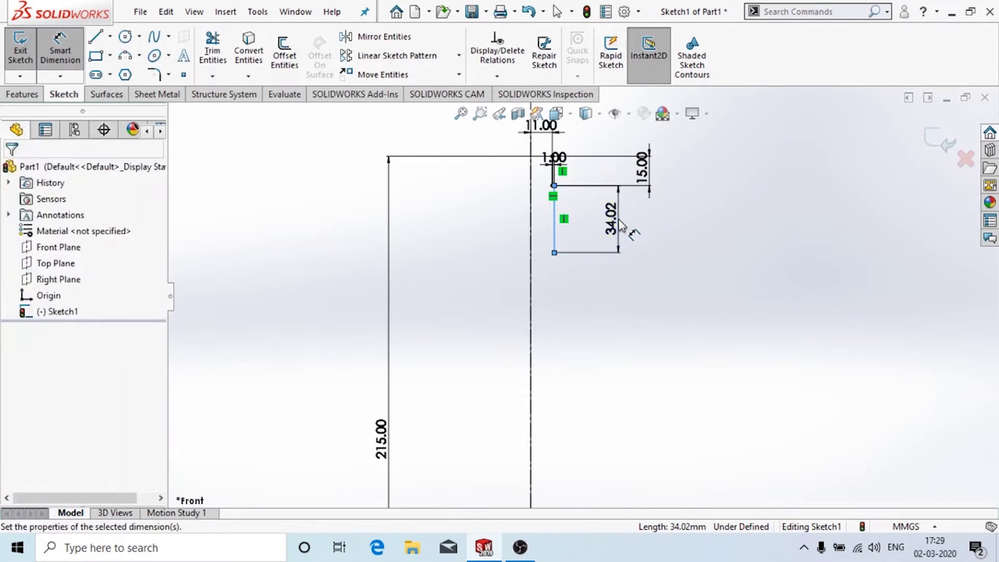
{"action": "left_click", "coordinate": [620, 225]}
{"action": "left_click", "coordinate": [555, 200]}
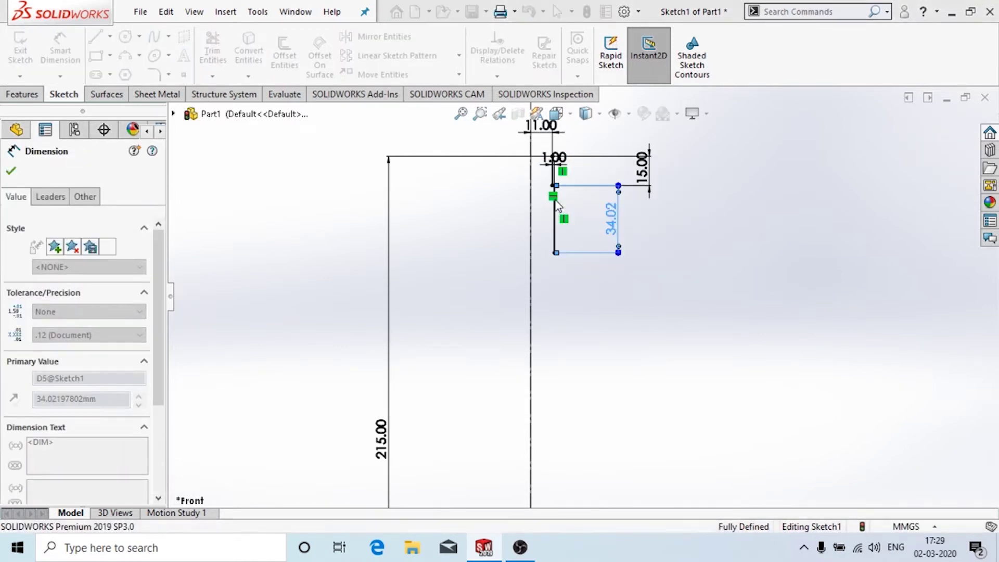
{"action": "type", "text": "5"}
{"action": "key", "text": "Return"}
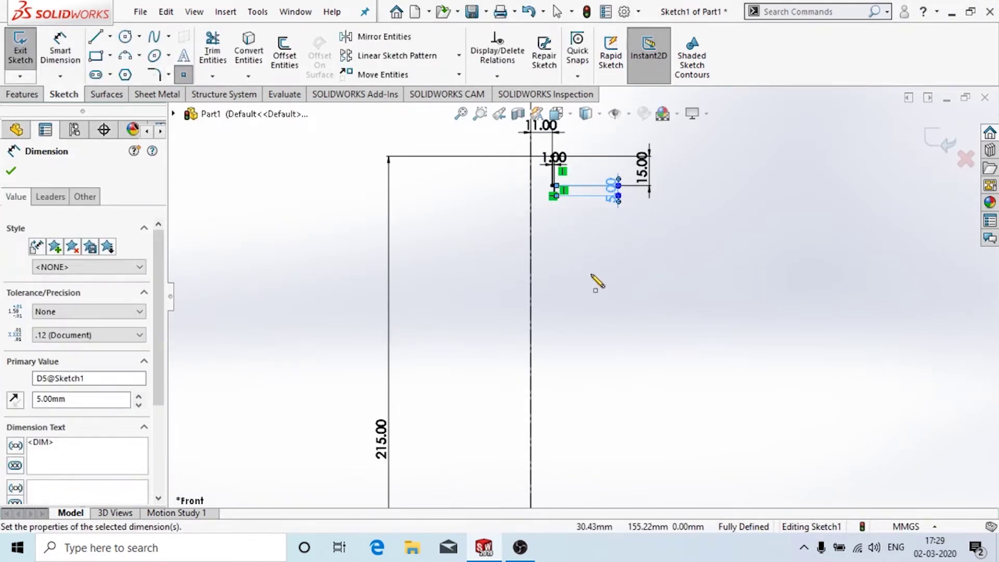
Place a free sketch point right of the centre line, dimension it, then undo the 167.60 dimension
{"action": "left_click", "coordinate": [597, 256]}
{"action": "left_click", "coordinate": [60, 52]}
{"action": "key", "text": "f"}
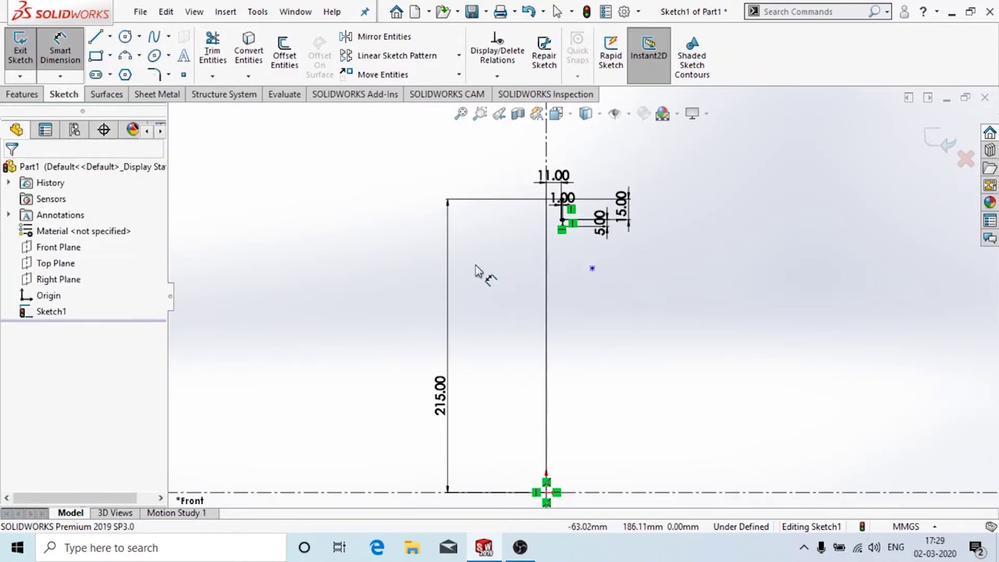
{"action": "left_click", "coordinate": [546, 493]}
{"action": "left_click", "coordinate": [593, 269]}
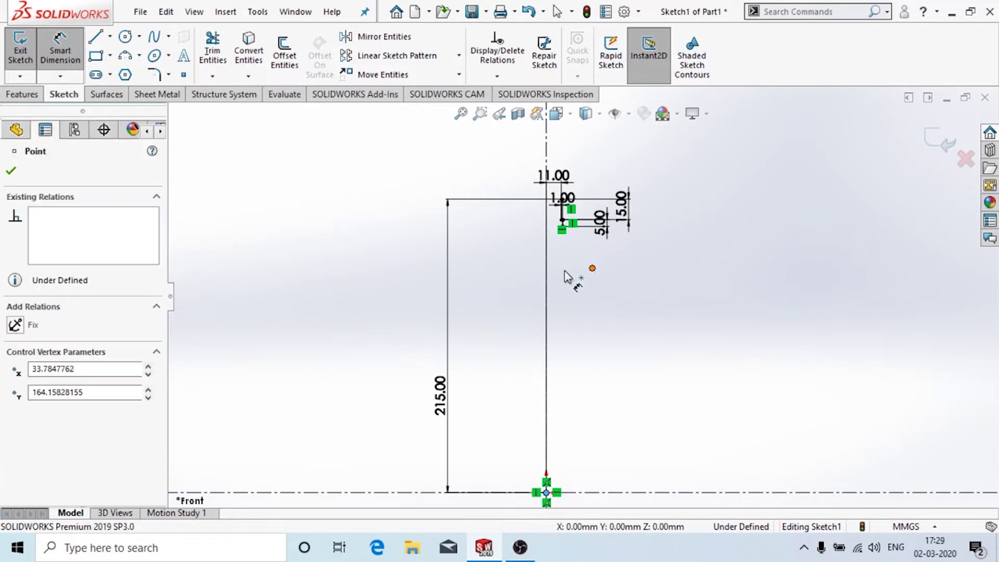
{"action": "left_click", "coordinate": [573, 266]}
{"action": "key", "text": "Return"}
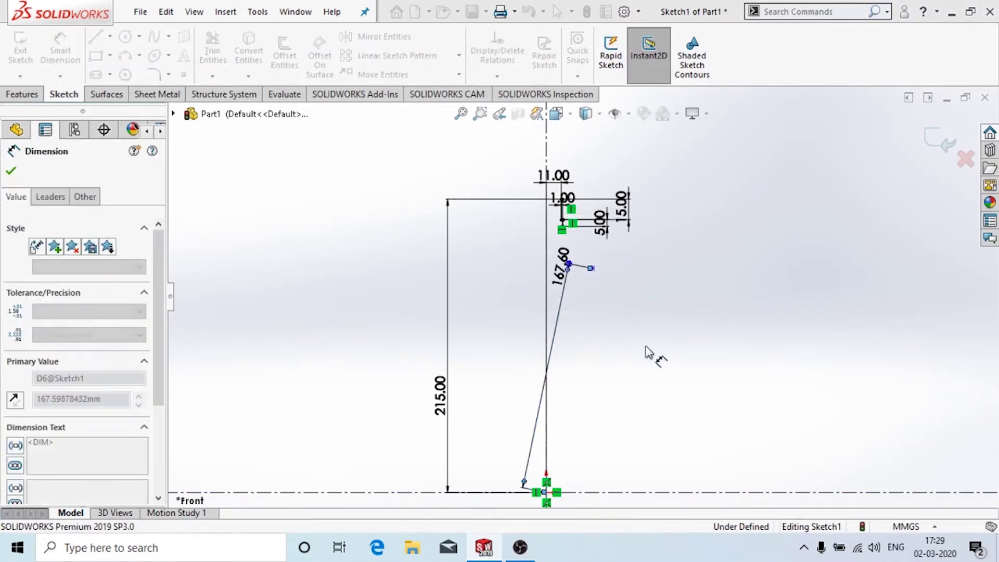
{"action": "key", "text": "Escape"}
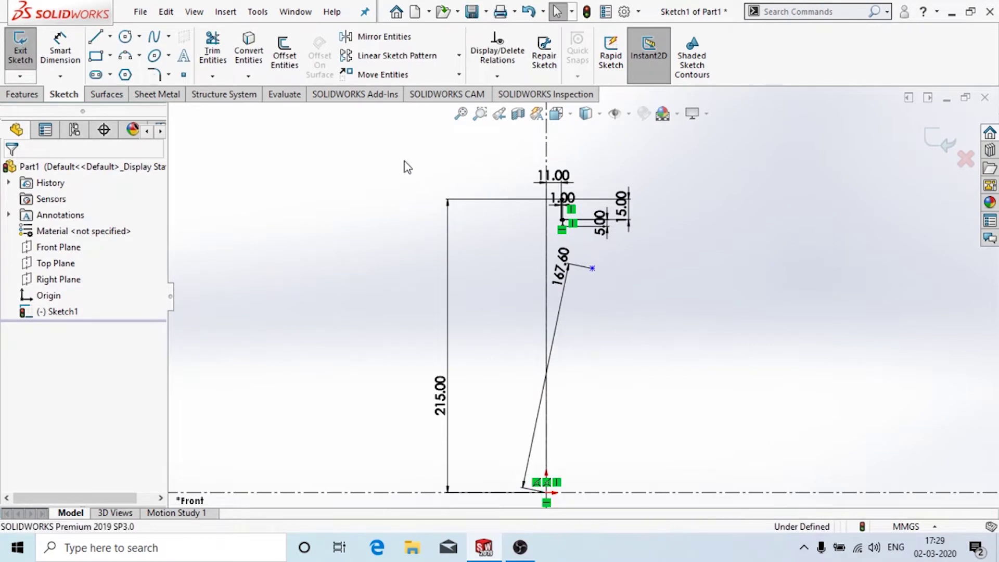
{"action": "key", "text": "ctrl+z"}
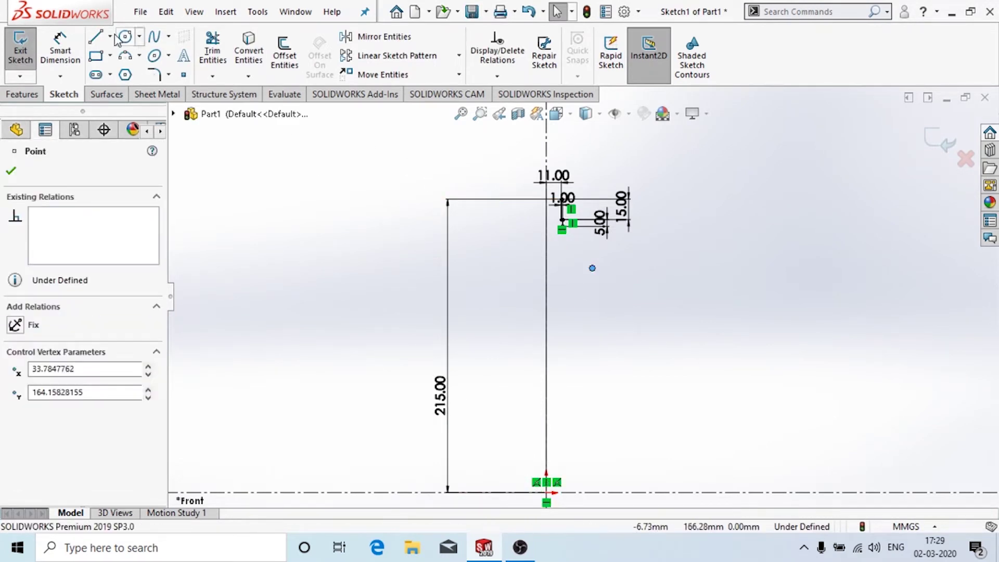
{"action": "left_click", "coordinate": [71, 49]}
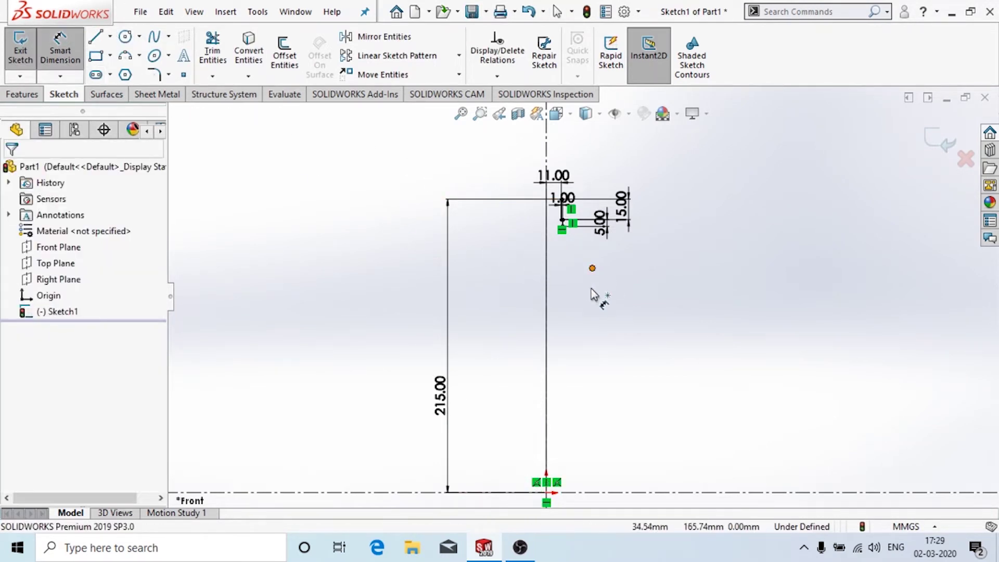
Dimension the sketch point 18 mm horizontally from the origin
{"action": "left_click", "coordinate": [592, 268]}
{"action": "left_click", "coordinate": [546, 493]}
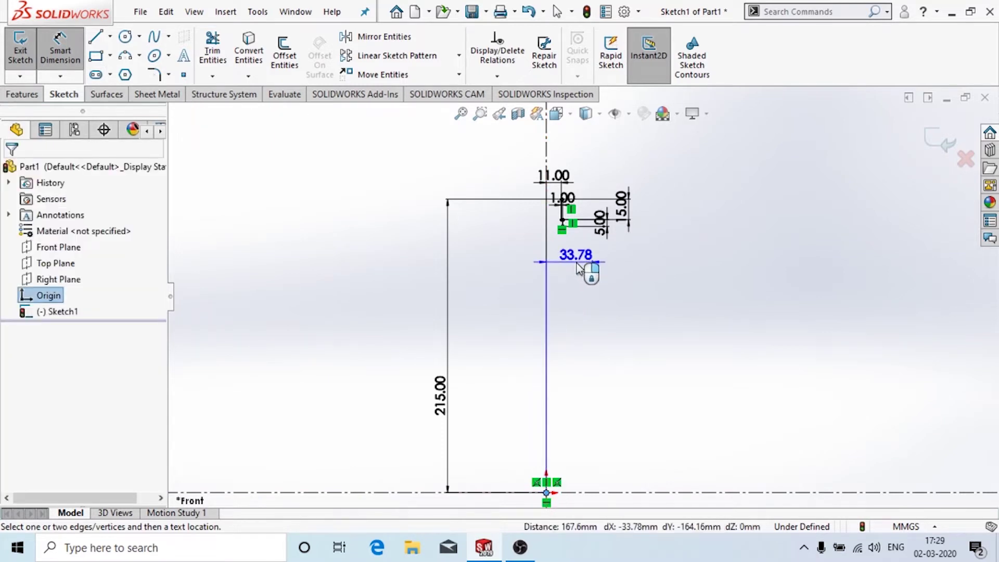
{"action": "left_click", "coordinate": [578, 268]}
{"action": "type", "text": "1"}
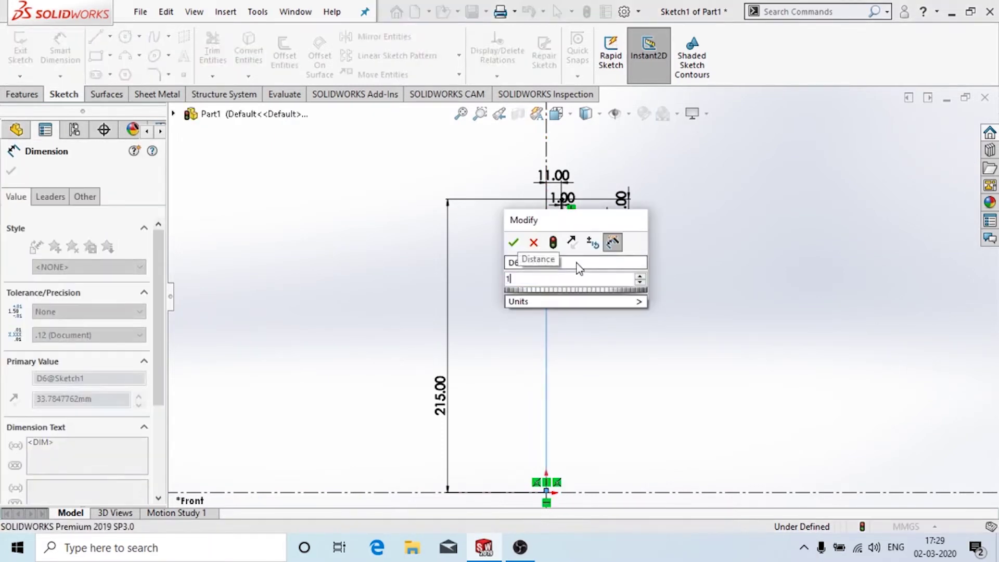
{"action": "type", "text": "8"}
{"action": "key", "text": "Return"}
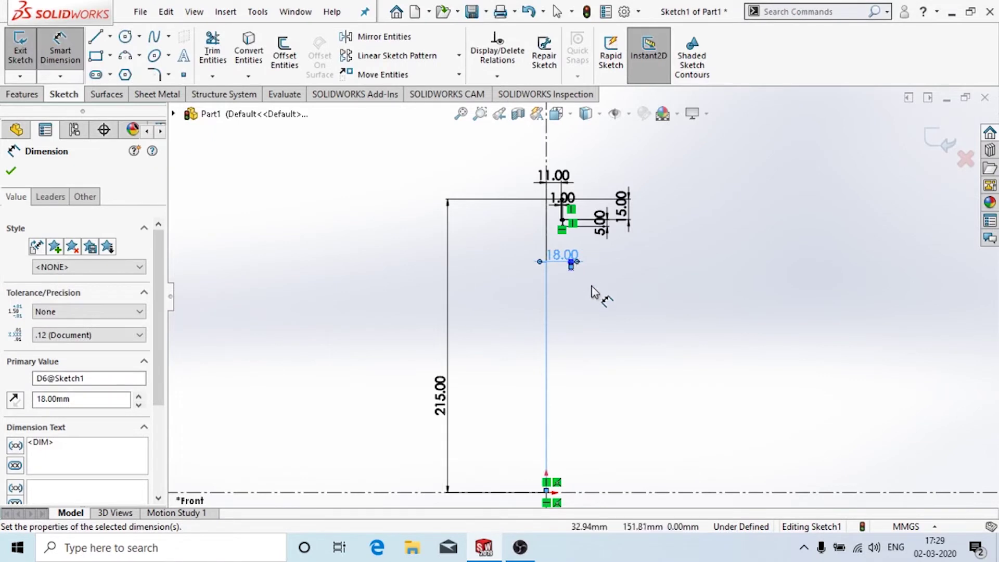
{"action": "scroll", "coordinate": [598, 279], "scroll_direction": "down", "scroll_amount": 1}
{"action": "scroll", "coordinate": [595, 270], "scroll_direction": "down", "scroll_amount": 1}
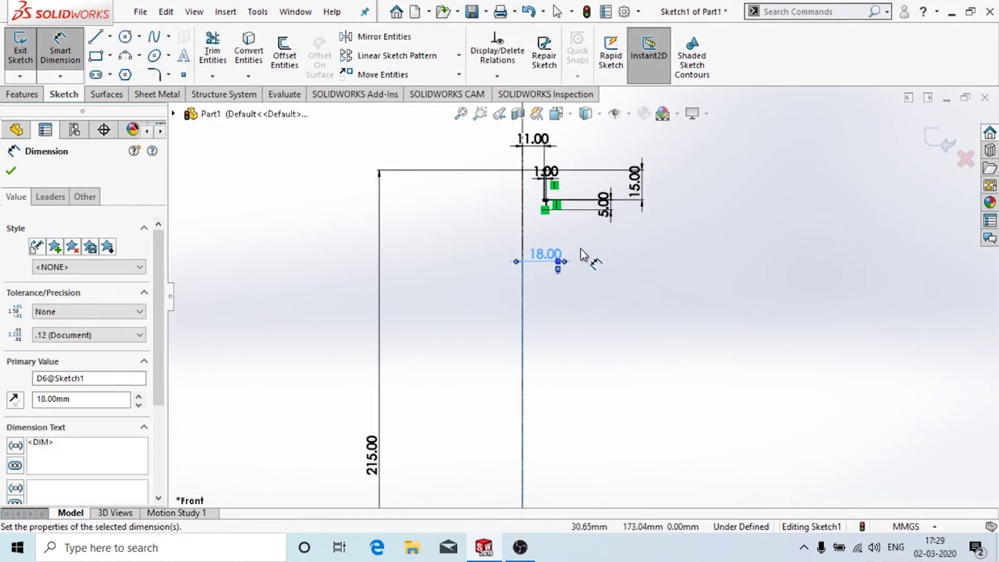
Draw a three-point arc from the step's lower corner to the sketch point
{"action": "left_click", "coordinate": [130, 57]}
{"action": "scroll", "coordinate": [567, 245], "scroll_direction": "down", "scroll_amount": 2}
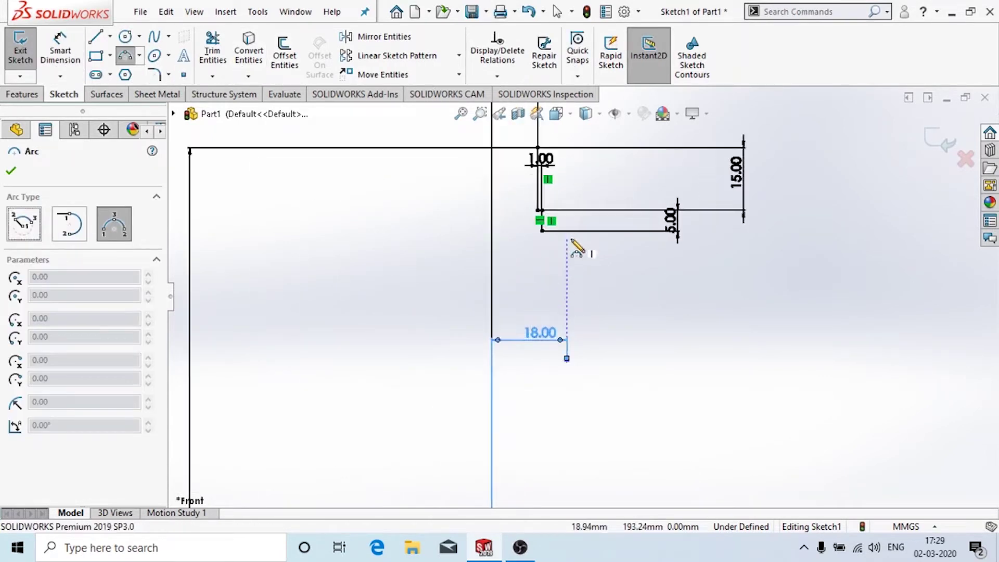
{"action": "scroll", "coordinate": [571, 243], "scroll_direction": "down", "scroll_amount": 1}
{"action": "left_click", "coordinate": [542, 231]}
{"action": "left_click", "coordinate": [566, 386]}
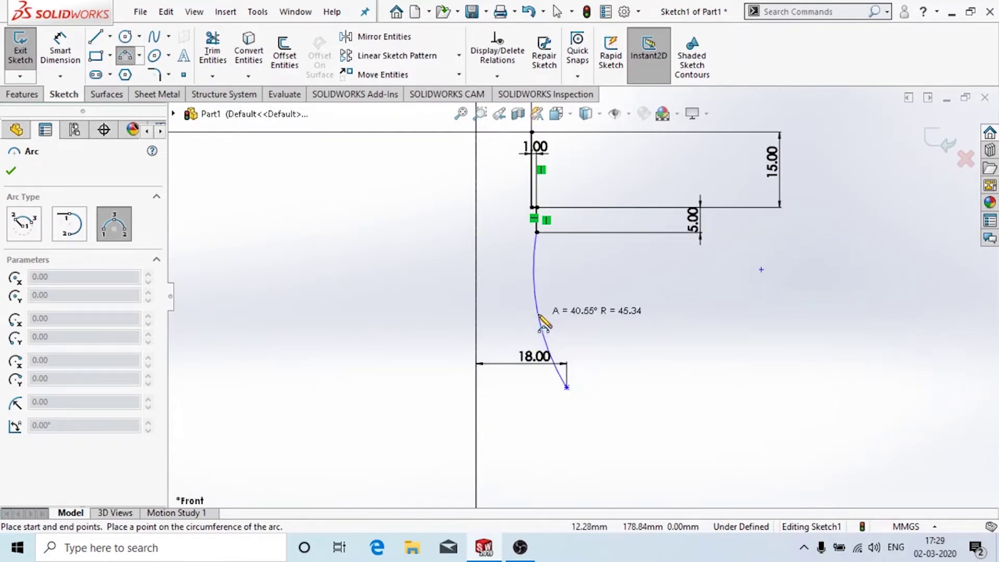
{"action": "left_click", "coordinate": [539, 315]}
{"action": "key", "text": "z"}
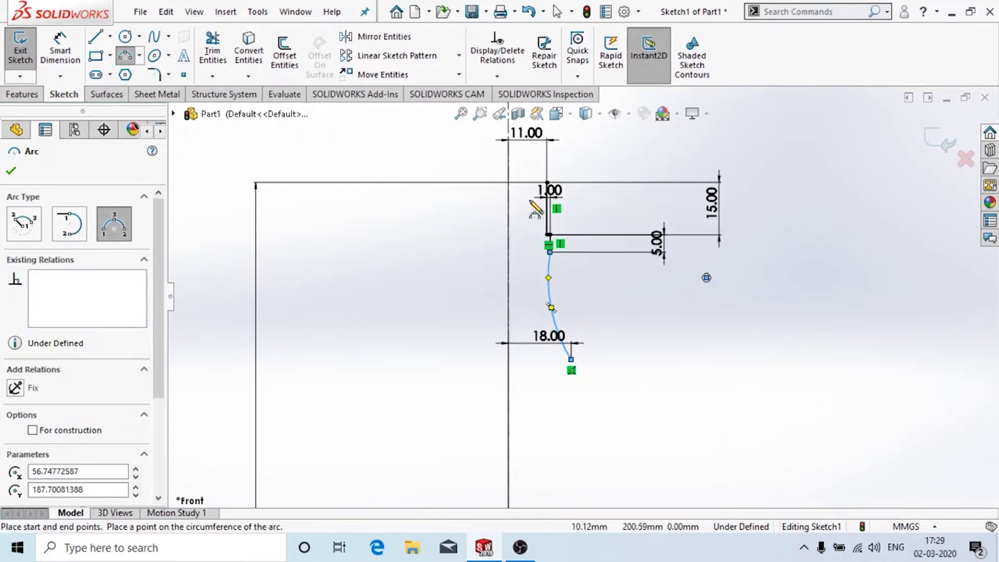
Dimension the arc radius to 40 mm
{"action": "left_click", "coordinate": [60, 42]}
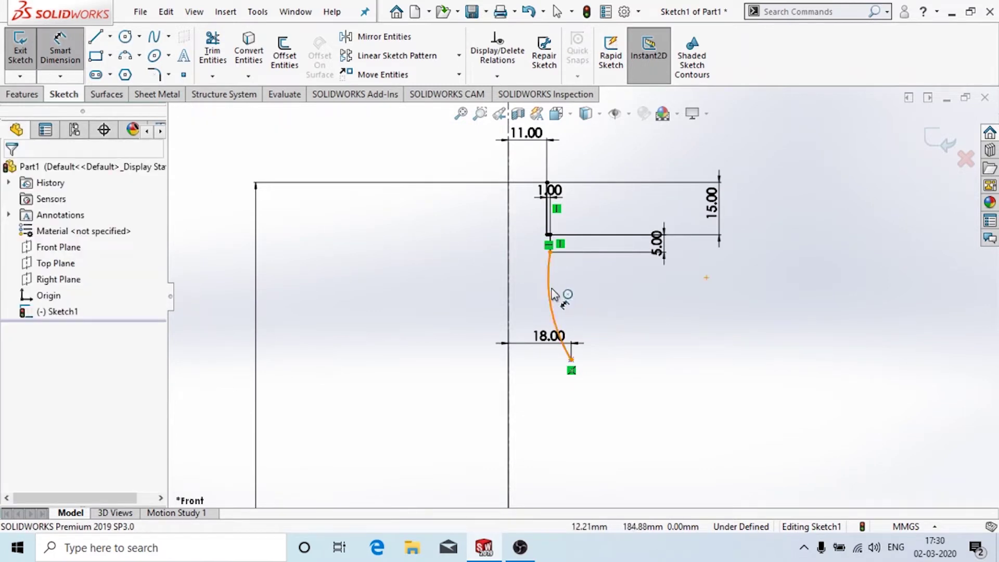
{"action": "left_click", "coordinate": [552, 290]}
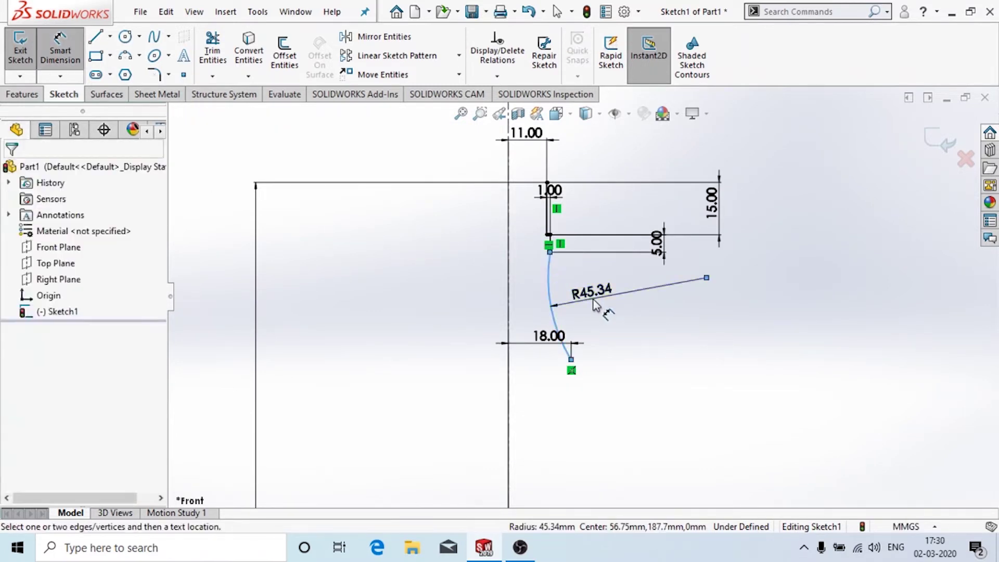
{"action": "left_click", "coordinate": [594, 306]}
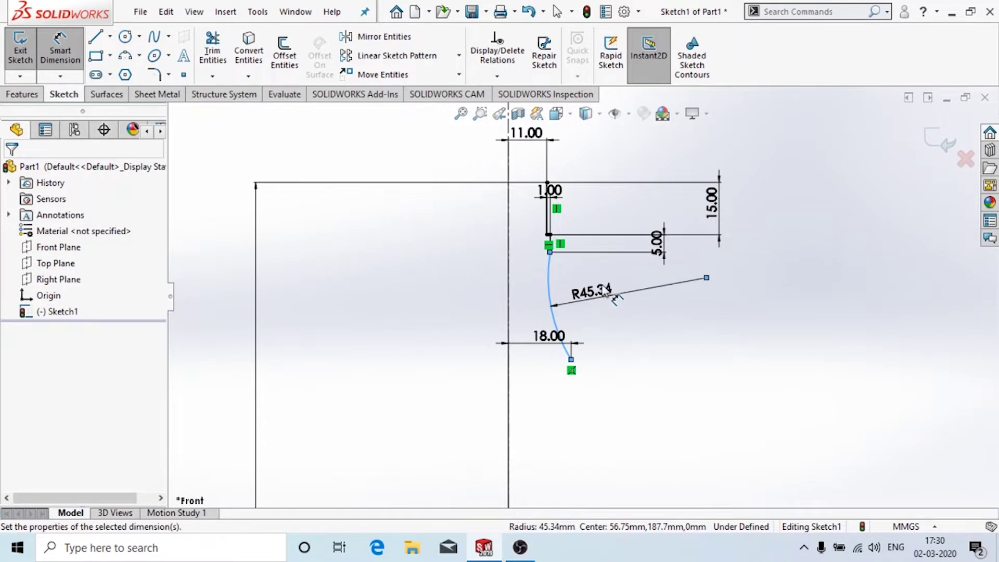
{"action": "type", "text": "40"}
{"action": "key", "text": "Return"}
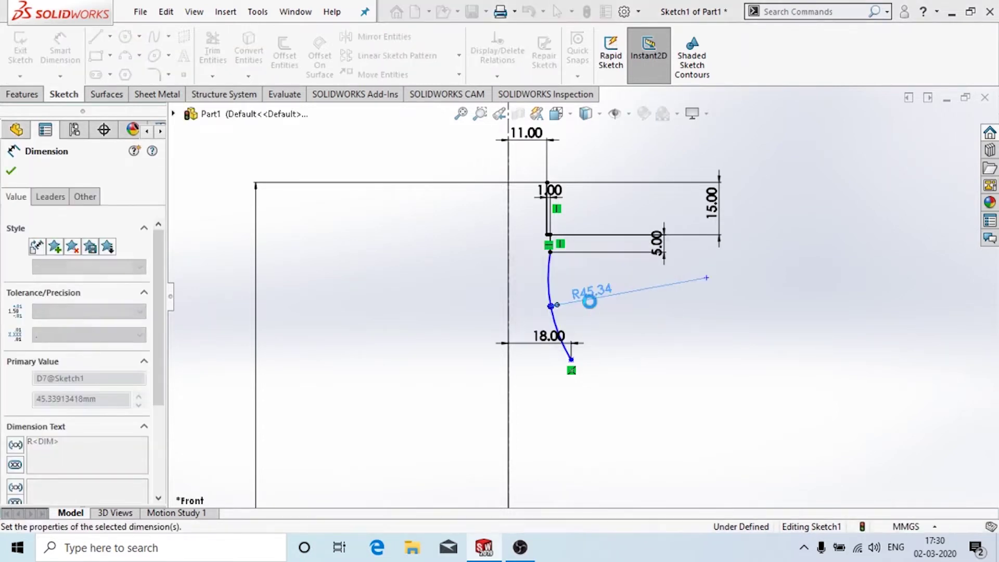
{"action": "scroll", "coordinate": [576, 268], "scroll_direction": "down", "scroll_amount": 1}
{"action": "scroll", "coordinate": [576, 268], "scroll_direction": "down", "scroll_amount": 1}
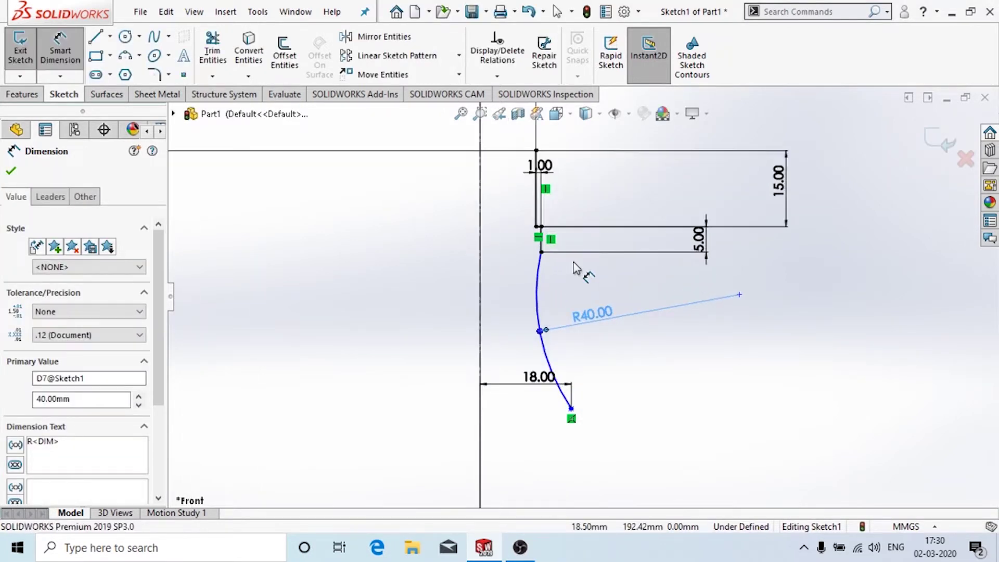
{"action": "key", "text": "Escape"}
Make the R40 arc tangent to the short vertical line above it
{"action": "left_click", "coordinate": [540, 261]}
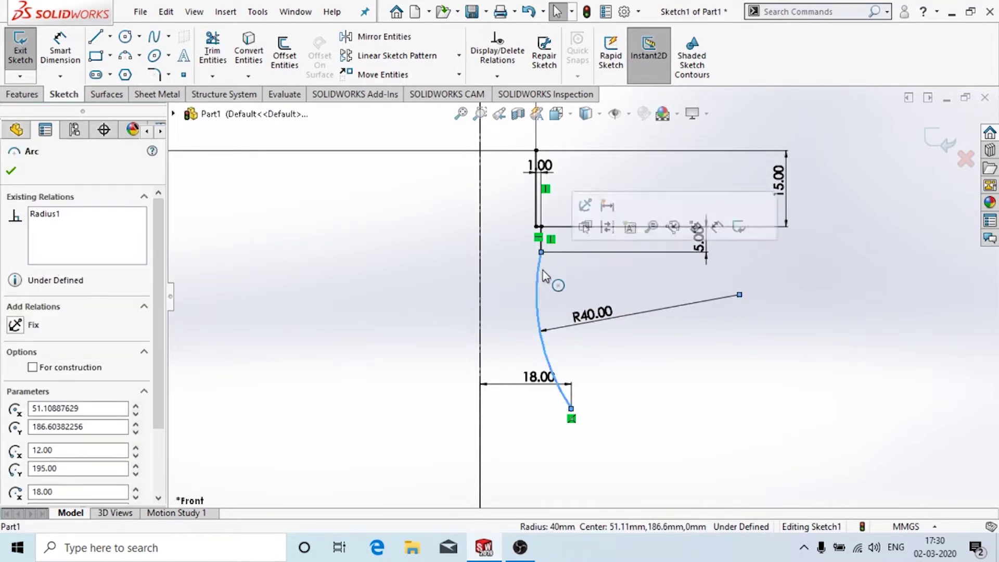
{"action": "scroll", "coordinate": [541, 235], "scroll_direction": "down", "scroll_amount": 3}
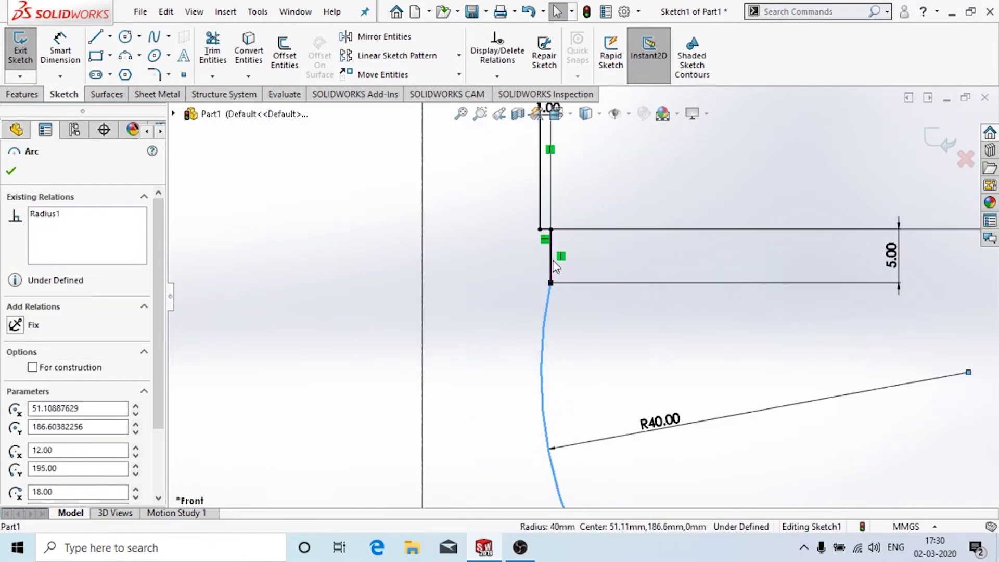
{"action": "left_click", "coordinate": [550, 256]}
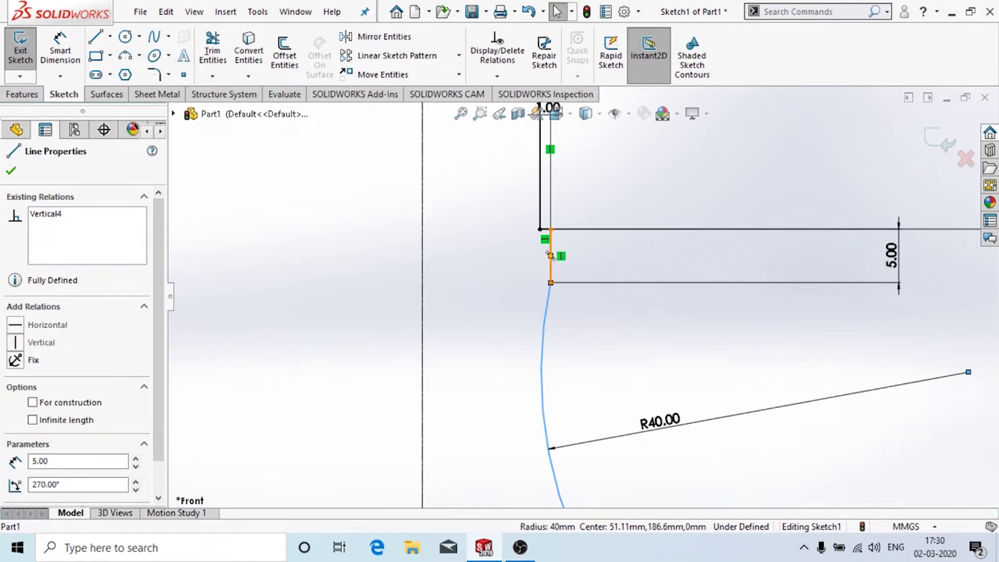
{"action": "left_click", "coordinate": [549, 299], "text": "ctrl"}
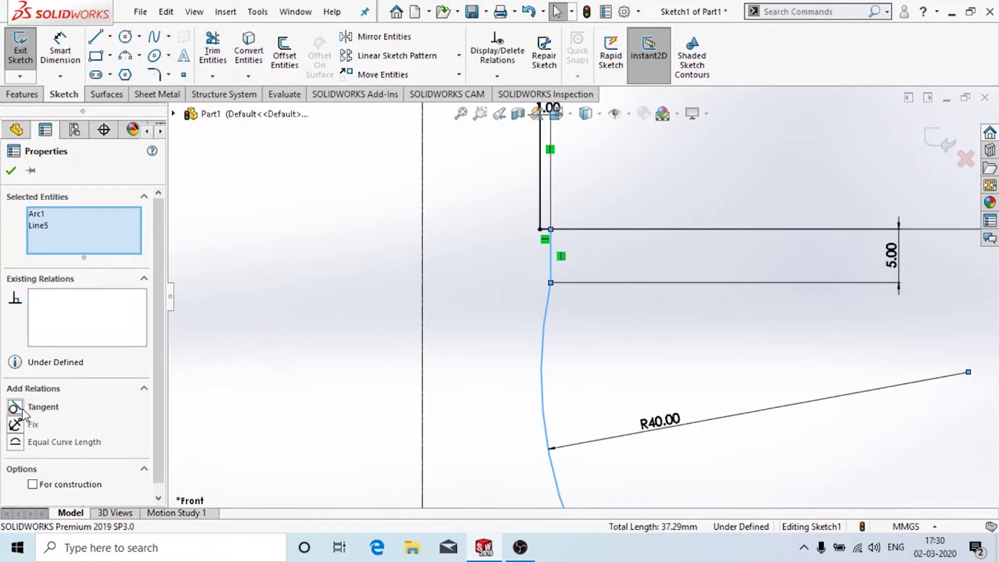
{"action": "left_click", "coordinate": [22, 409]}
{"action": "key", "text": "f"}
{"action": "left_click", "coordinate": [307, 305]}
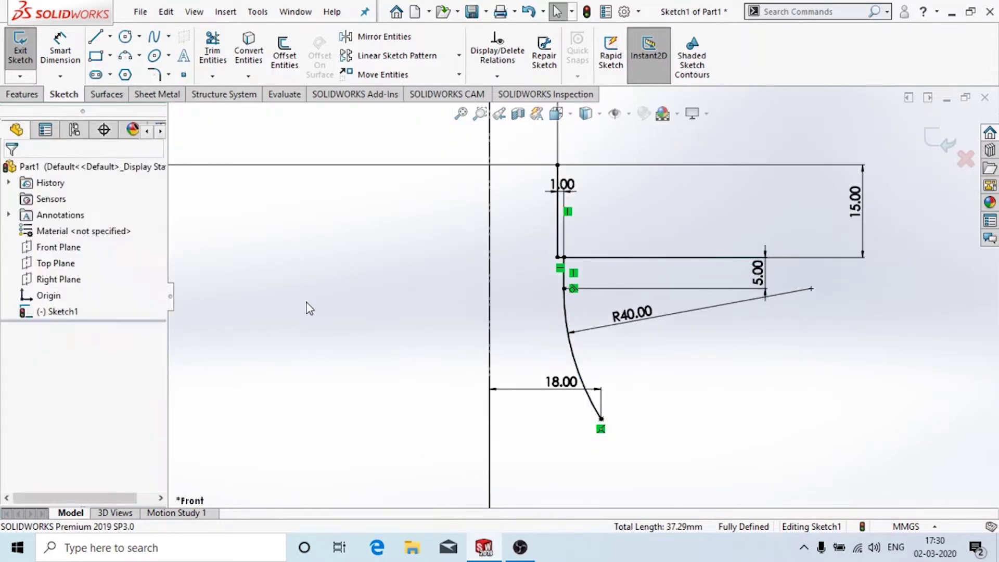
Place a sketch point below the profile and dimension it 28 mm from the centreline
{"action": "scroll", "coordinate": [389, 216], "scroll_direction": "up", "scroll_amount": 3}
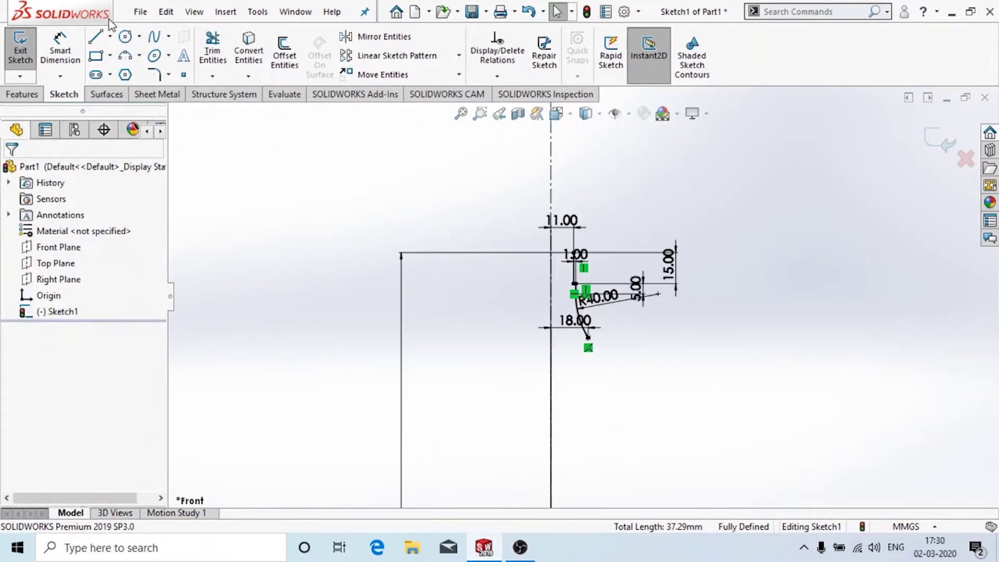
{"action": "left_click", "coordinate": [183, 75]}
{"action": "scroll", "coordinate": [634, 390], "scroll_direction": "down", "scroll_amount": 3}
{"action": "left_click", "coordinate": [602, 436]}
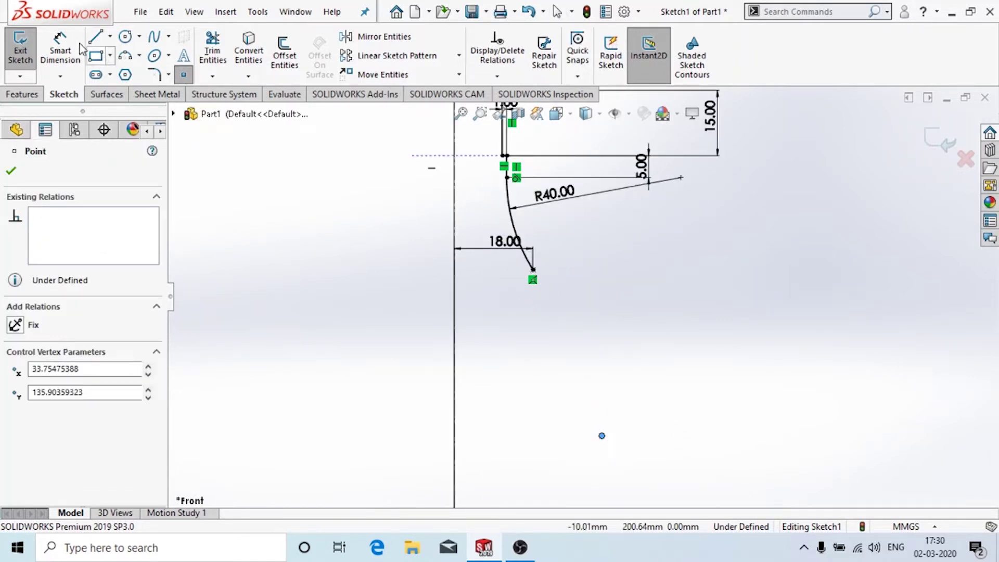
{"action": "left_click", "coordinate": [60, 51]}
{"action": "scroll", "coordinate": [538, 342], "scroll_direction": "up", "scroll_amount": 3}
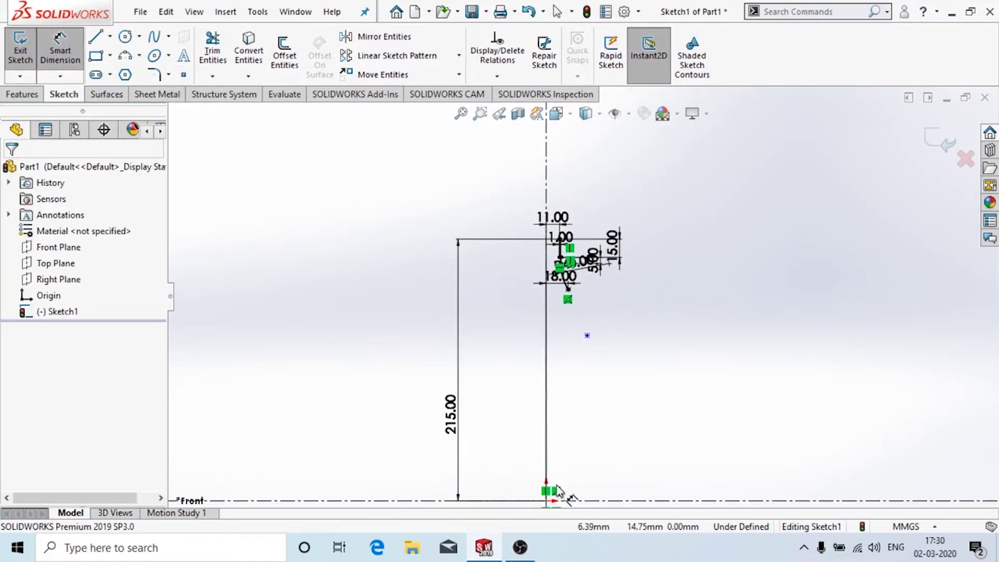
{"action": "left_click", "coordinate": [547, 501]}
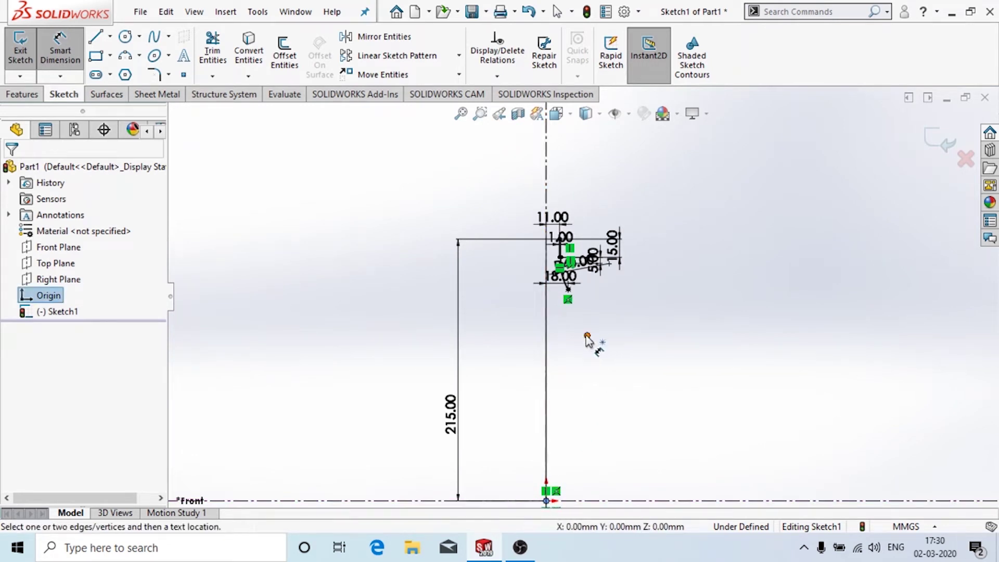
{"action": "left_click", "coordinate": [587, 335]}
{"action": "left_click", "coordinate": [580, 331]}
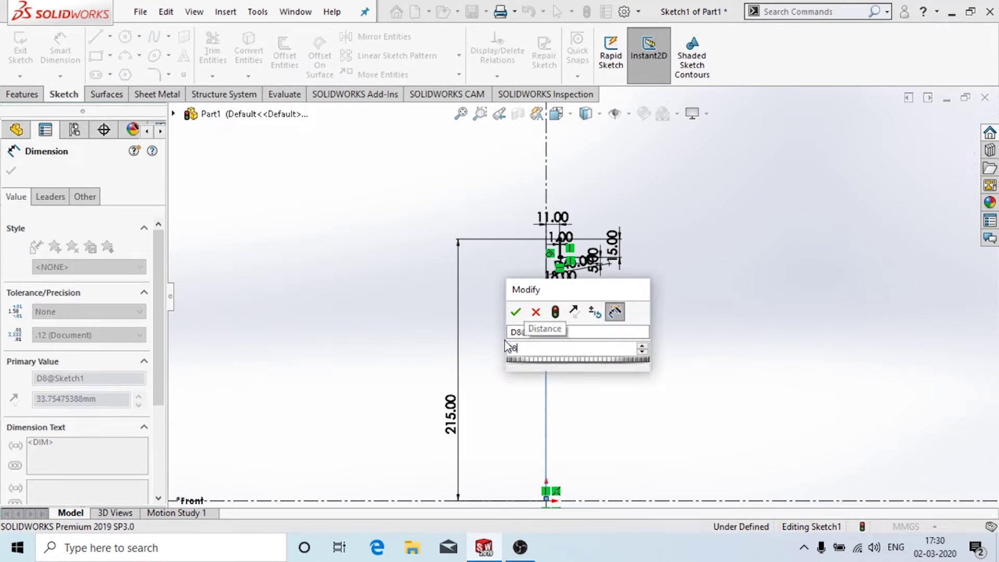
{"action": "left_click", "coordinate": [515, 312]}
{"action": "scroll", "coordinate": [647, 323], "scroll_direction": "down", "scroll_amount": 2}
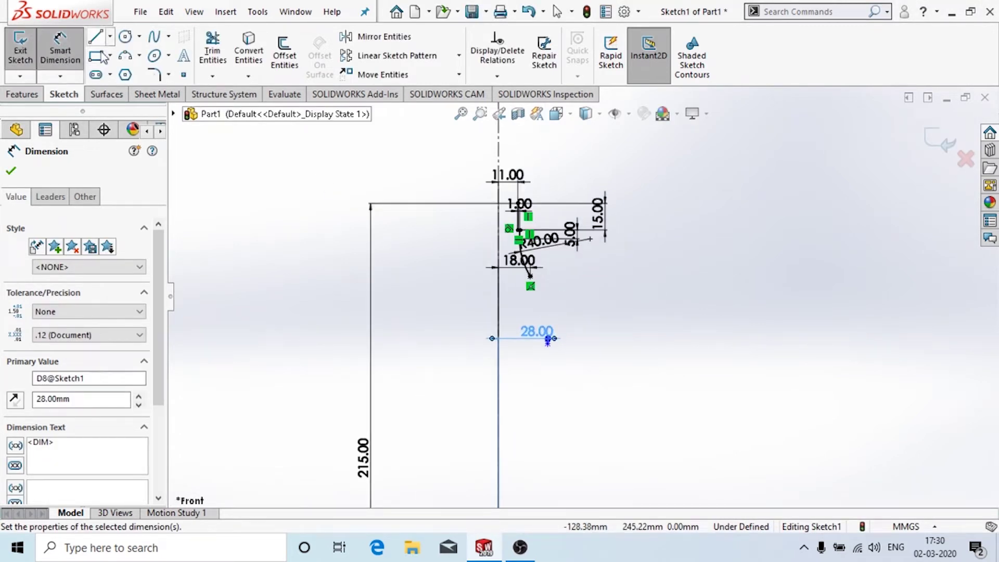
Draw a three-point arc from the R40 arc's end to the 28 mm point
{"action": "left_click", "coordinate": [127, 56]}
{"action": "left_click", "coordinate": [531, 285]}
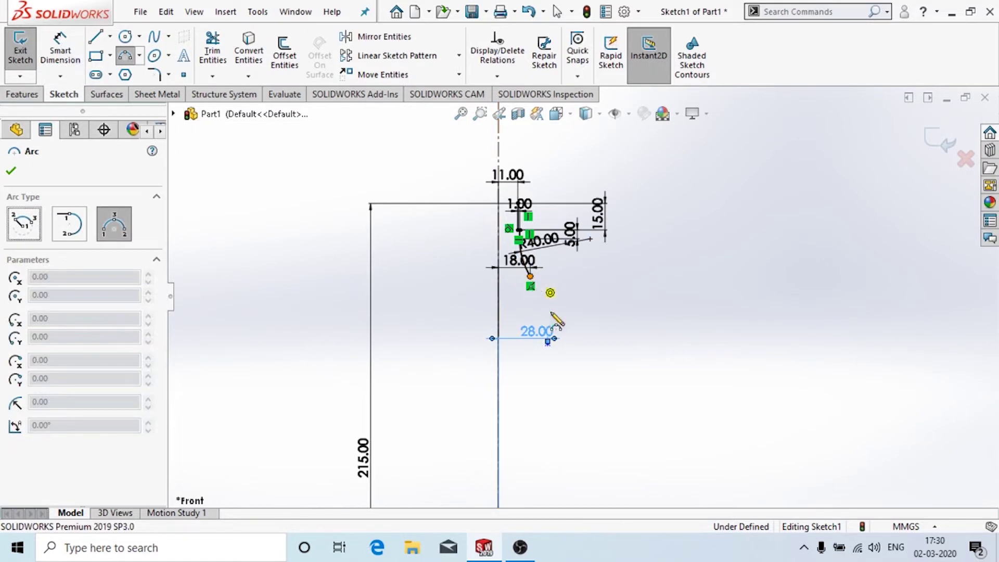
{"action": "left_click", "coordinate": [547, 342]}
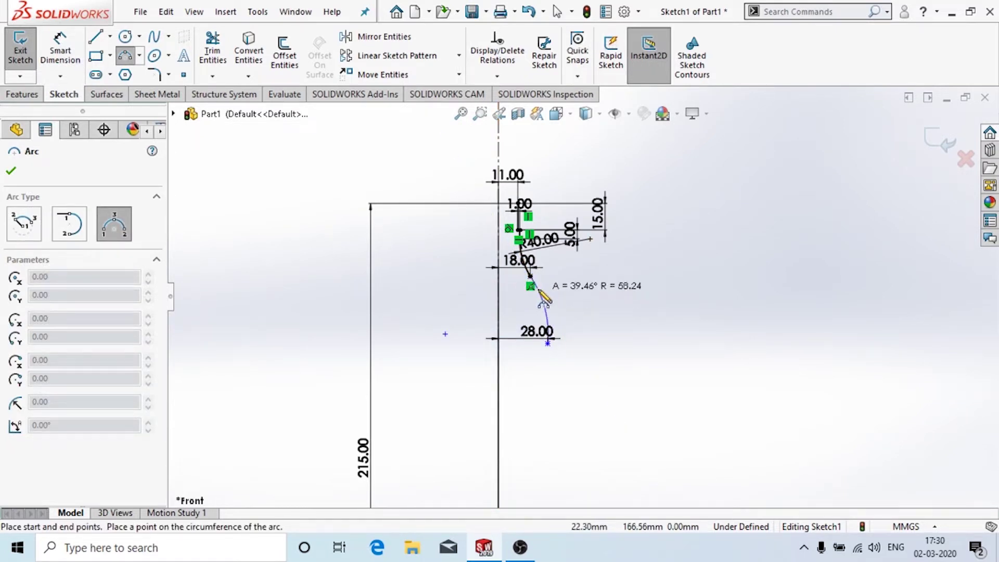
{"action": "left_click", "coordinate": [544, 300]}
{"action": "key", "text": "Escape"}
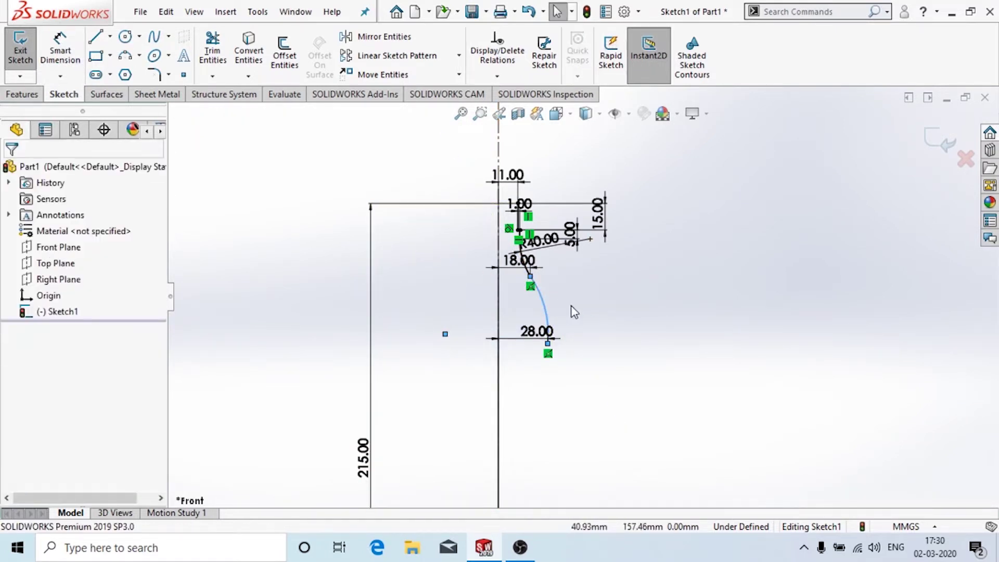
Dimension the new arc's radius to 200 mm
{"action": "left_click", "coordinate": [60, 50]}
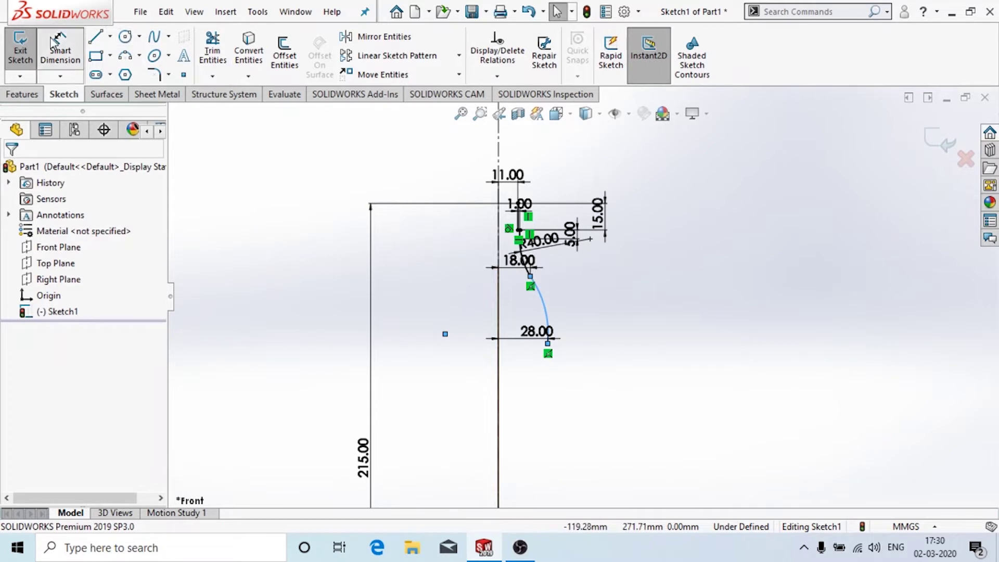
{"action": "left_click", "coordinate": [539, 306]}
{"action": "left_click", "coordinate": [446, 329]}
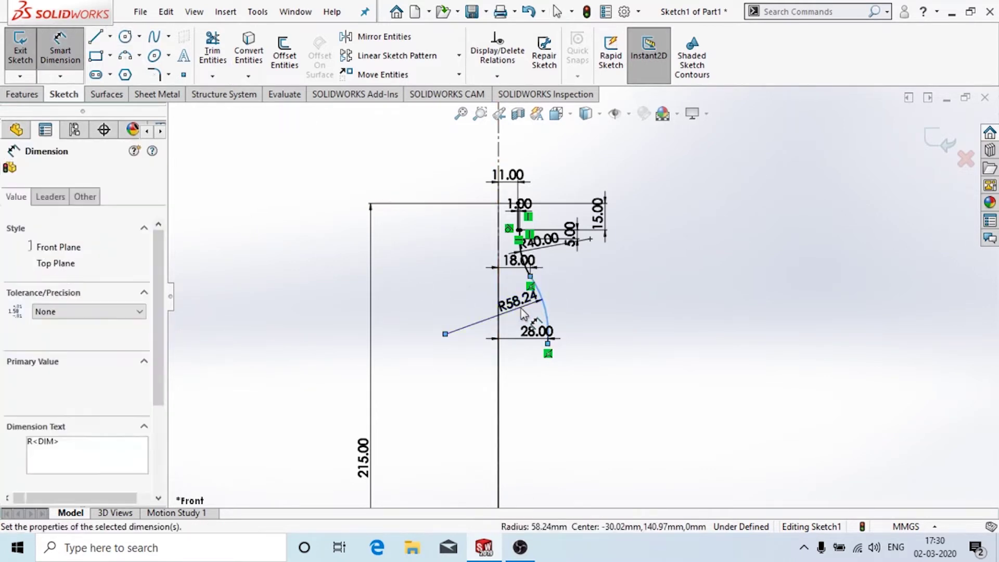
{"action": "type", "text": "200"}
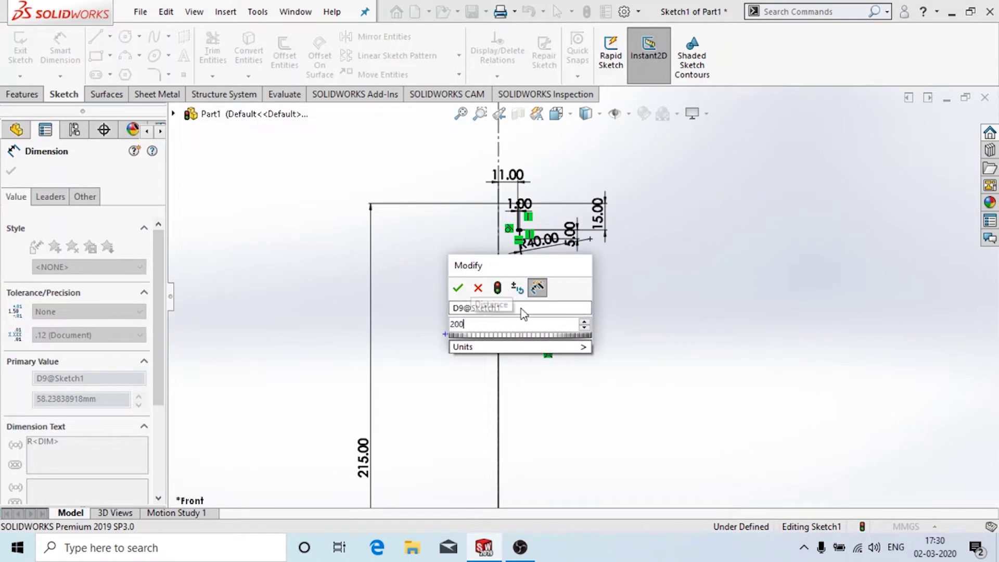
{"action": "key", "text": "Return"}
{"action": "scroll", "coordinate": [602, 282], "scroll_direction": "down", "scroll_amount": 2}
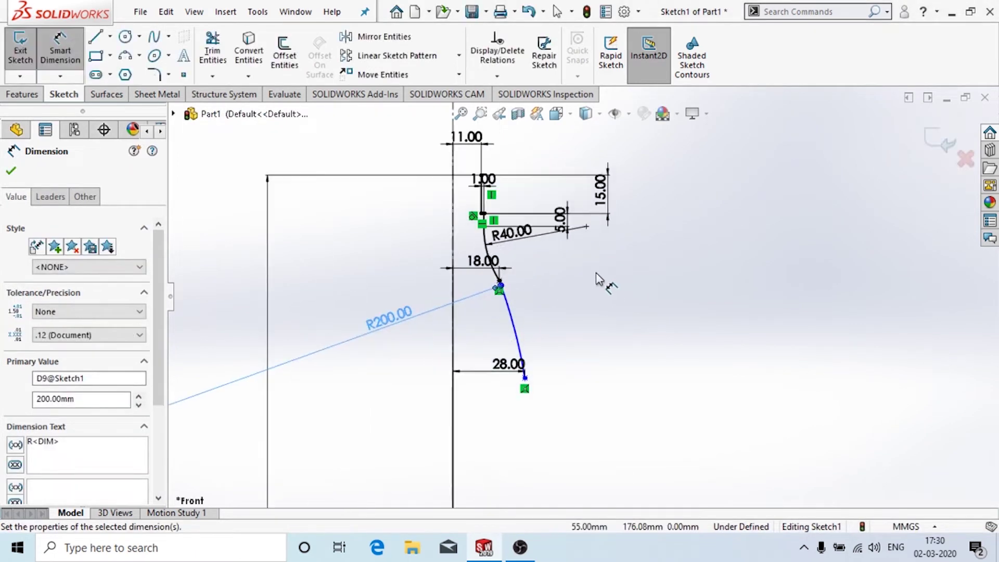
{"action": "key", "text": "Escape"}
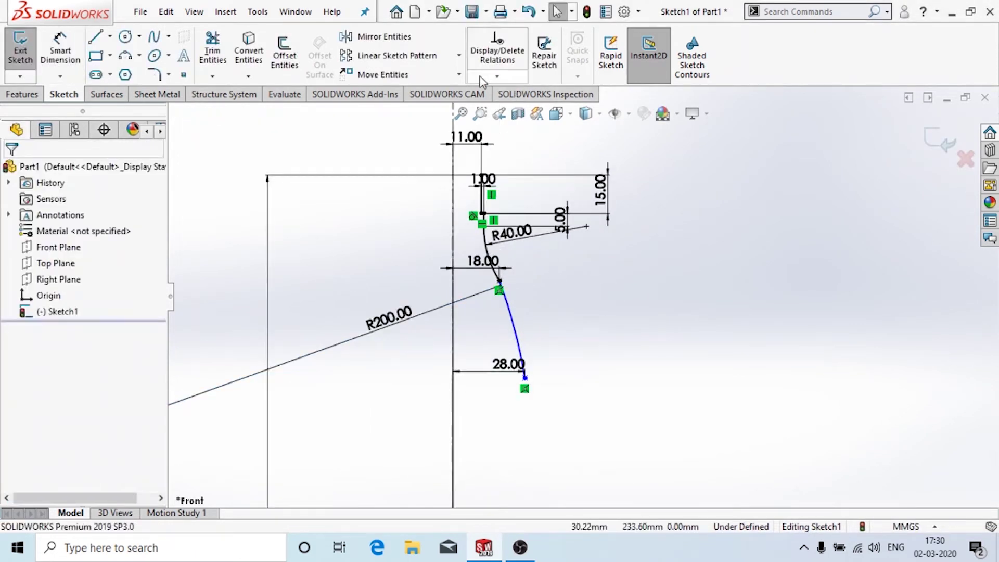
Make the R200 arc tangent to the R40 arc
{"action": "left_click", "coordinate": [517, 327]}
{"action": "scroll", "coordinate": [502, 276], "scroll_direction": "down", "scroll_amount": 2}
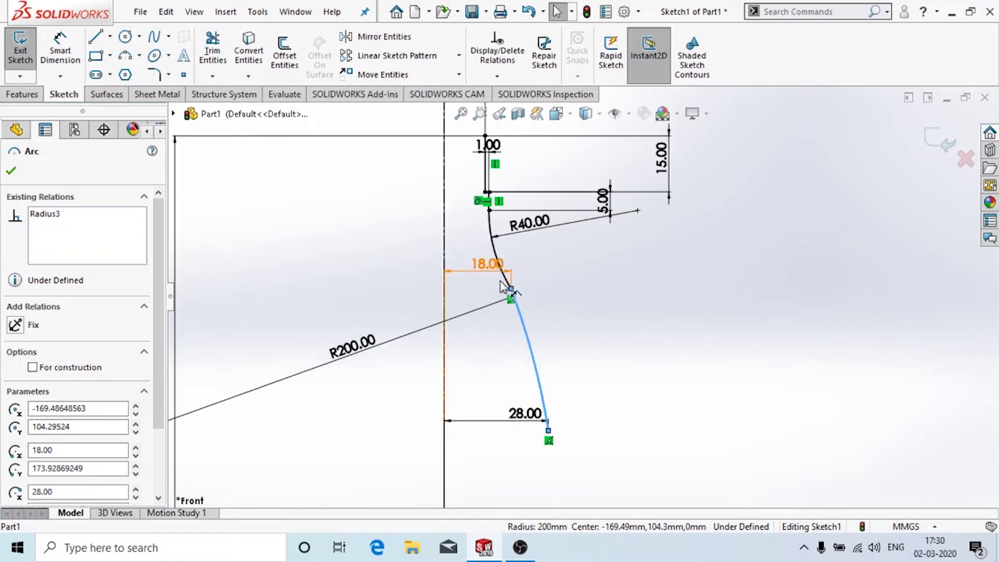
{"action": "left_click", "coordinate": [508, 285]}
{"action": "left_click", "coordinate": [514, 299], "text": "ctrl"}
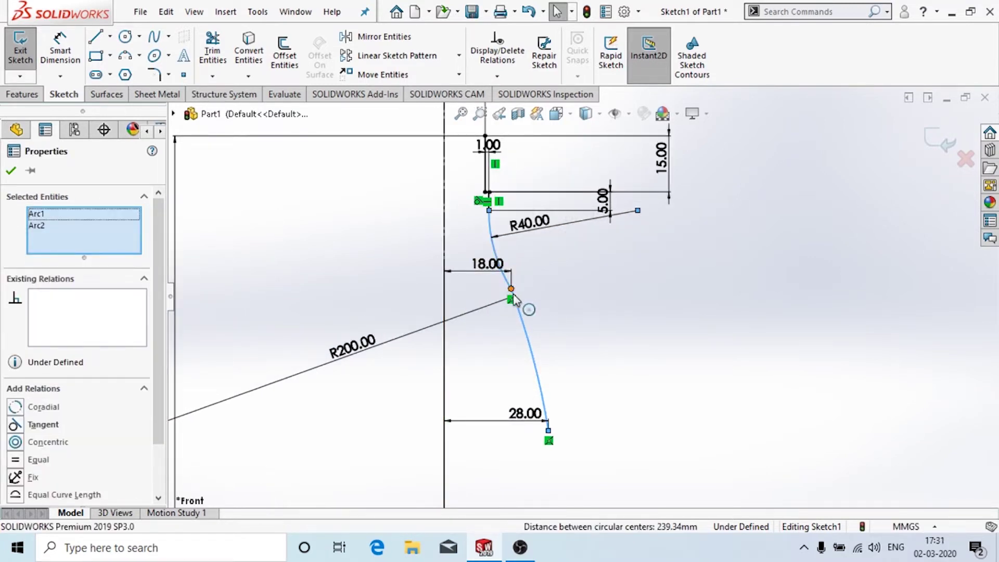
{"action": "left_click", "coordinate": [16, 425]}
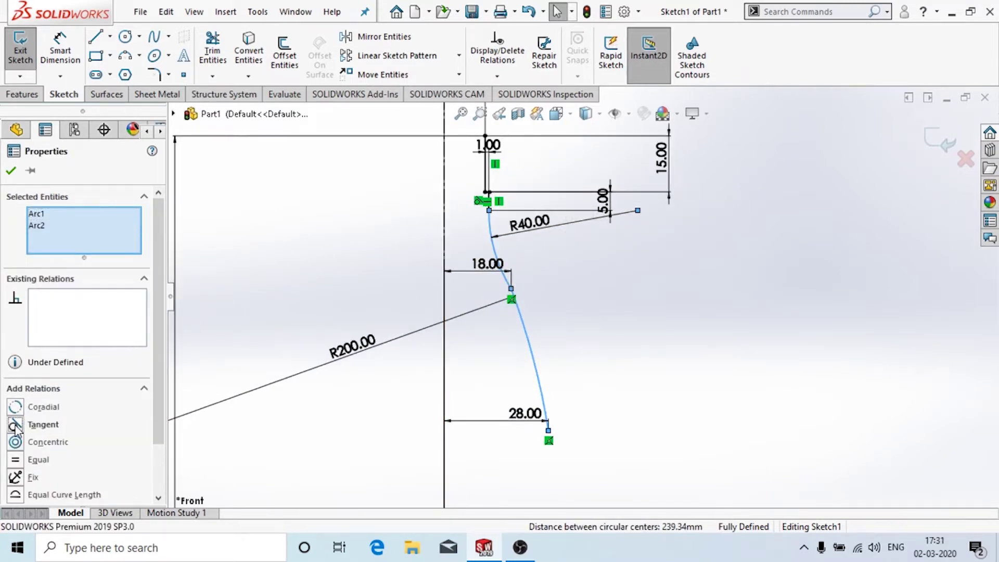
{"action": "left_click", "coordinate": [175, 323]}
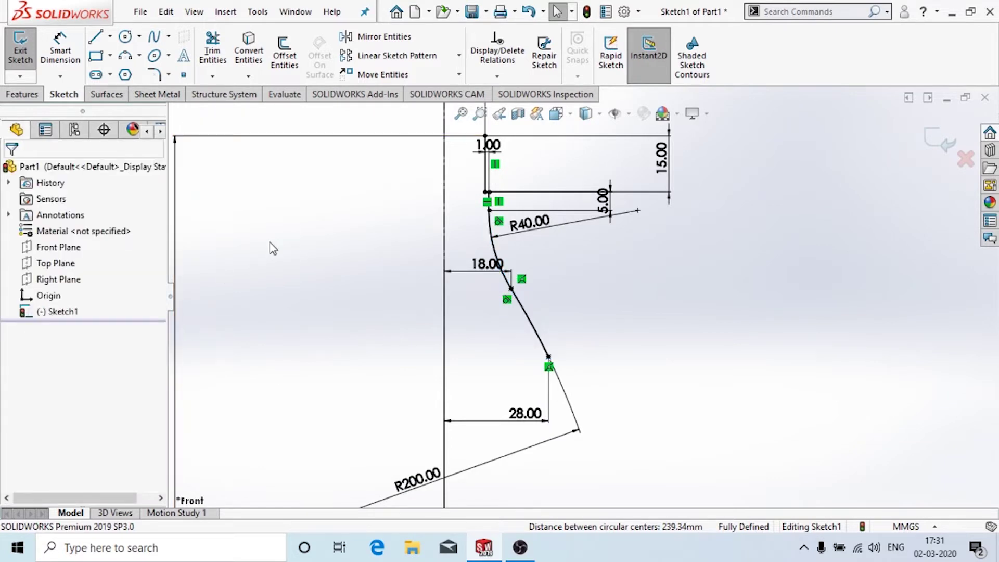
{"action": "key", "text": "f"}
{"action": "scroll", "coordinate": [590, 320], "scroll_direction": "down", "scroll_amount": 5}
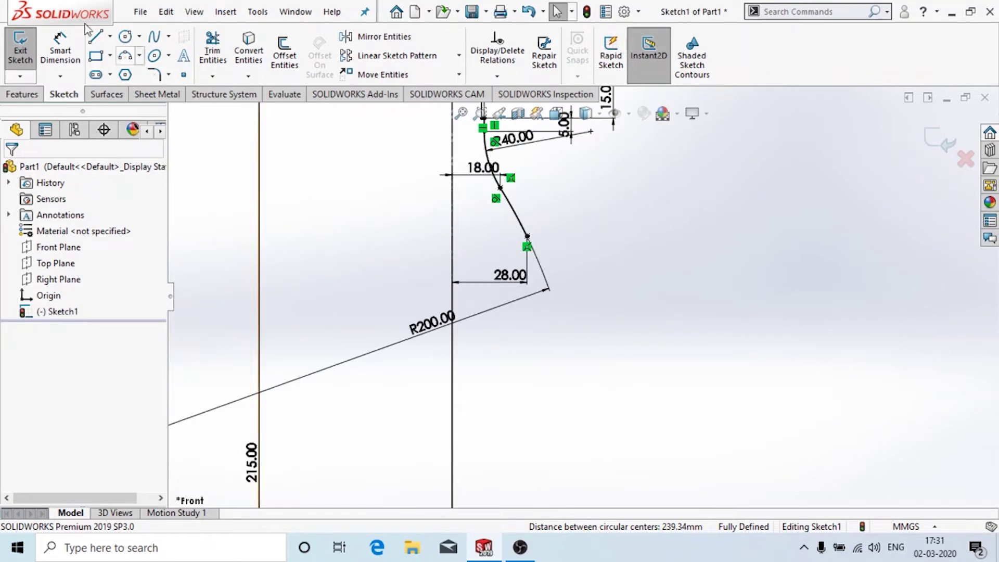
{"action": "left_click", "coordinate": [96, 36]}
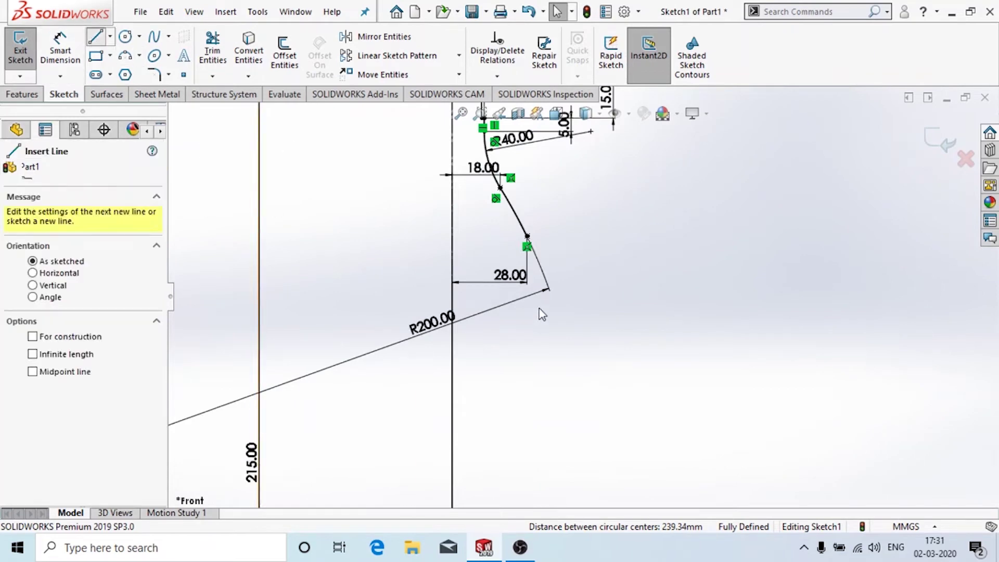
Draw a vertical side line down from the R200 arc's end toward the base
{"action": "left_click", "coordinate": [527, 237]}
{"action": "scroll", "coordinate": [533, 250], "scroll_direction": "up", "scroll_amount": 5}
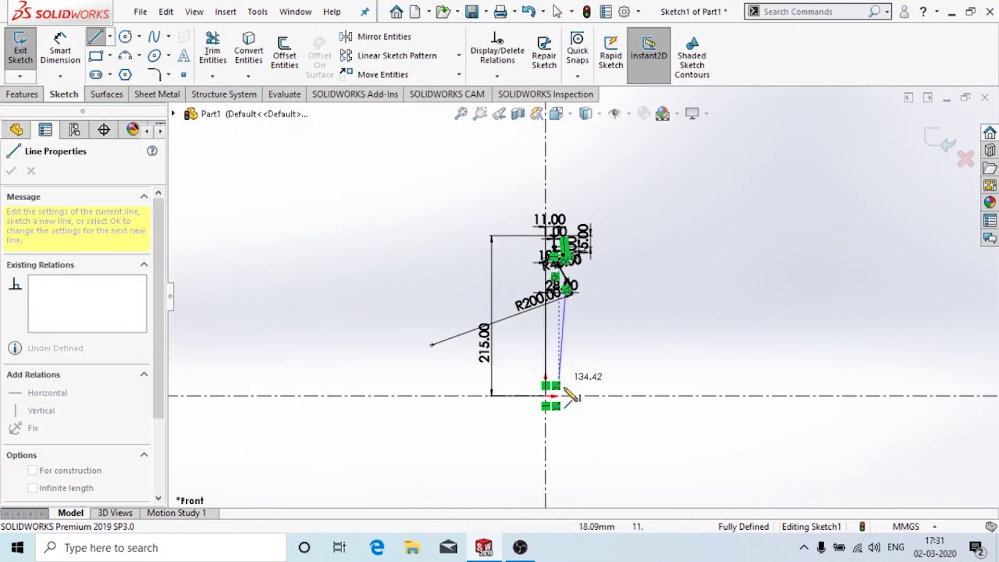
{"action": "scroll", "coordinate": [566, 391], "scroll_direction": "down", "scroll_amount": 3}
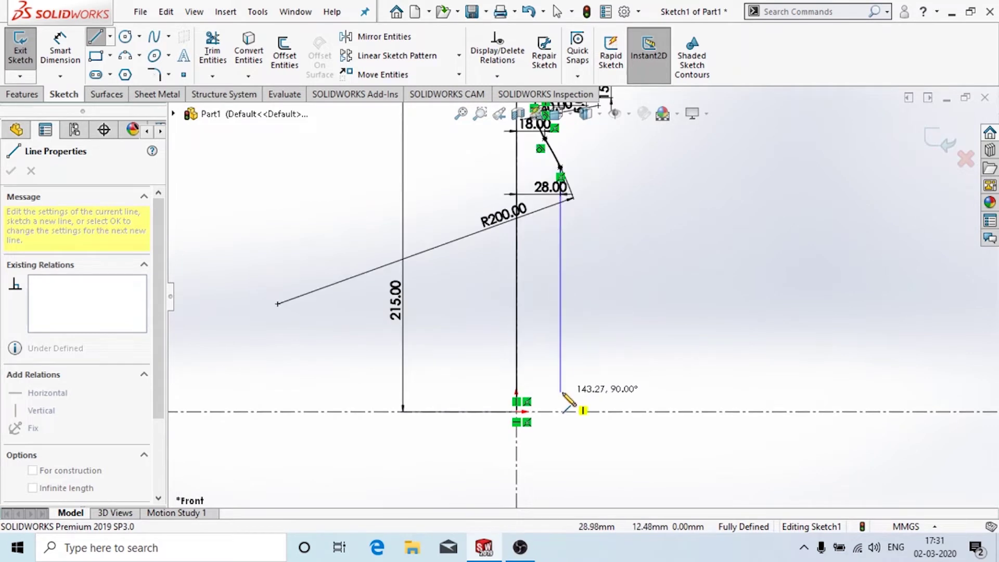
{"action": "left_click", "coordinate": [560, 375]}
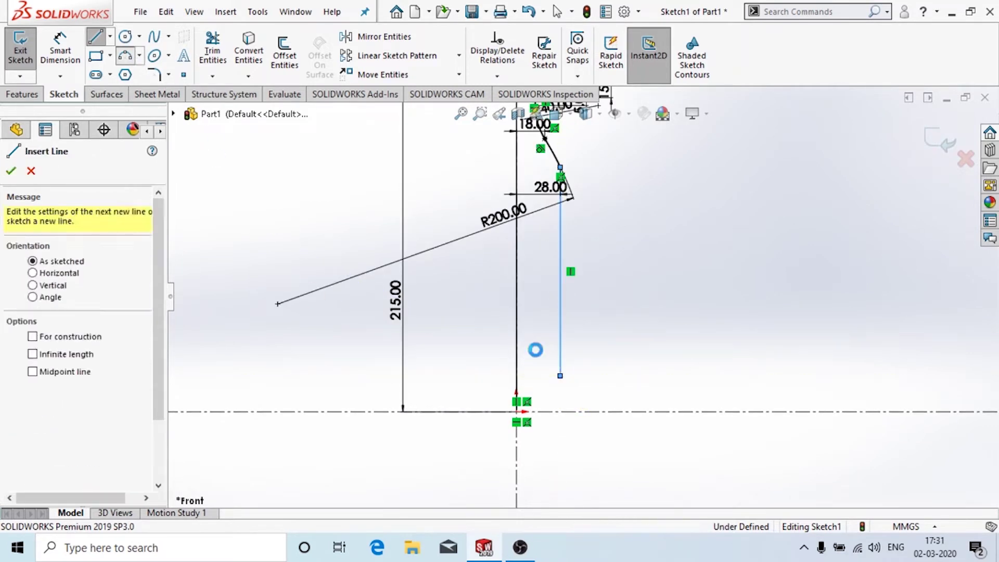
{"action": "right_click_drag", "start_coordinate": [535, 350], "coordinate": [665, 384]}
Draw two three-point arcs rounding the base from the line's bottom to the origin
{"action": "scroll", "coordinate": [664, 384], "scroll_direction": "down", "scroll_amount": 5}
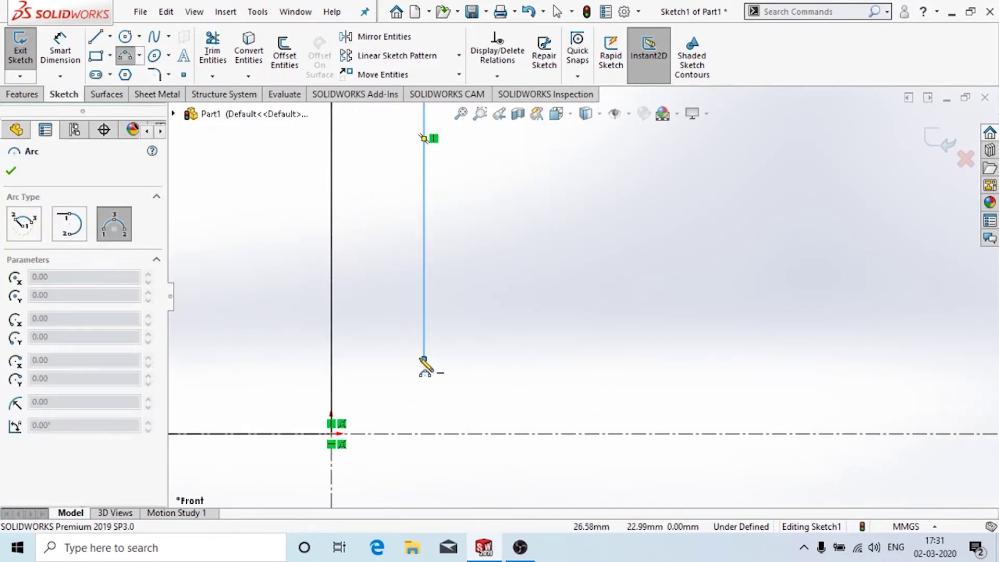
{"action": "left_click", "coordinate": [424, 359]}
{"action": "left_click", "coordinate": [386, 434]}
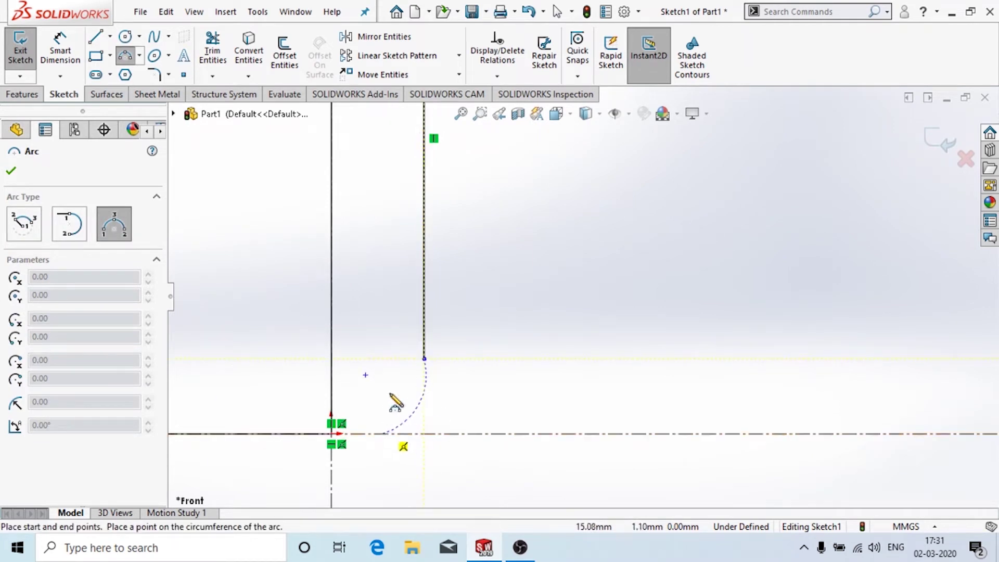
{"action": "left_click", "coordinate": [403, 431]}
{"action": "scroll", "coordinate": [399, 438], "scroll_direction": "down", "scroll_amount": 3}
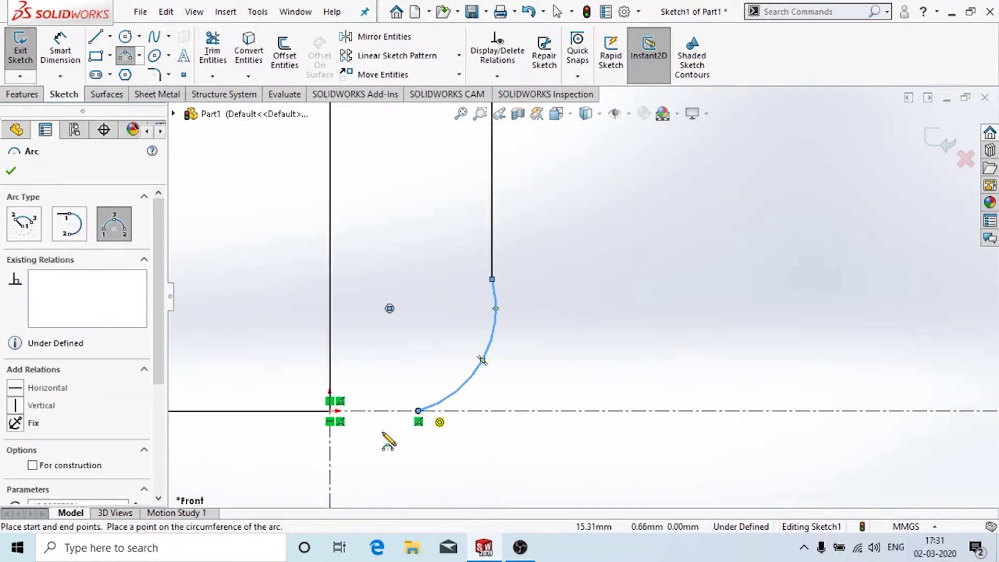
{"action": "left_click", "coordinate": [418, 411]}
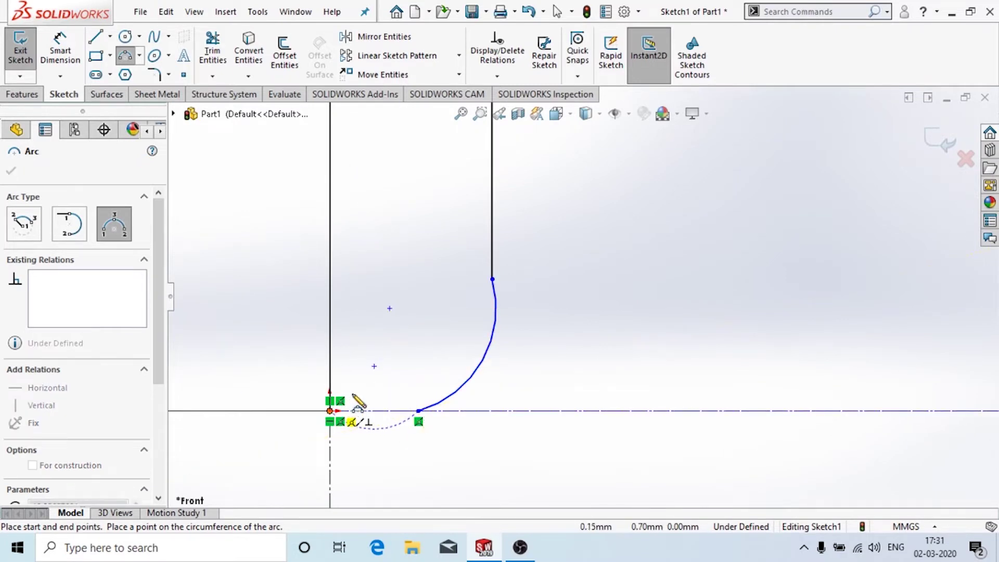
{"action": "left_click", "coordinate": [369, 394]}
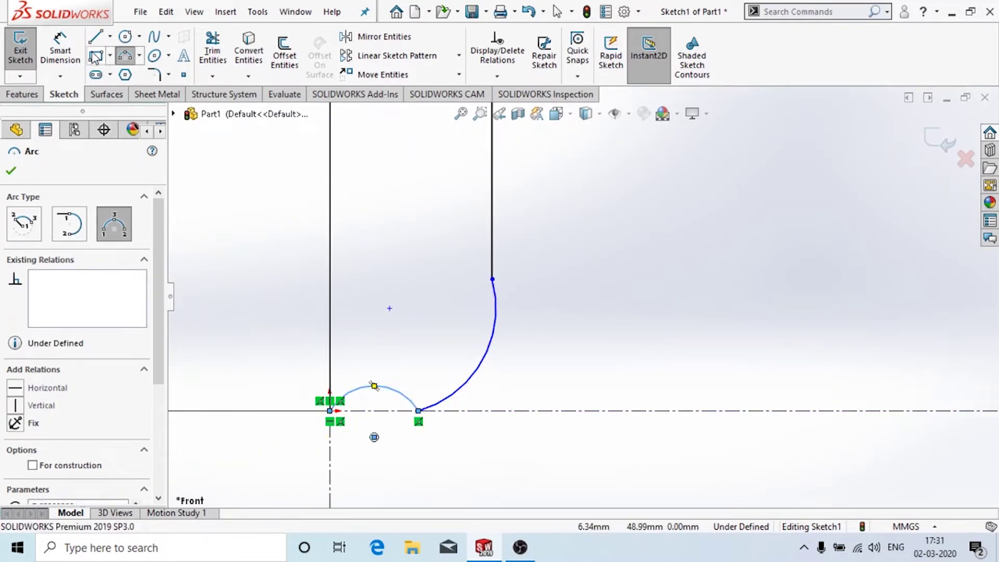
Dimension the curve's upper endpoint 20 mm vertically above the origin
{"action": "left_click", "coordinate": [60, 51]}
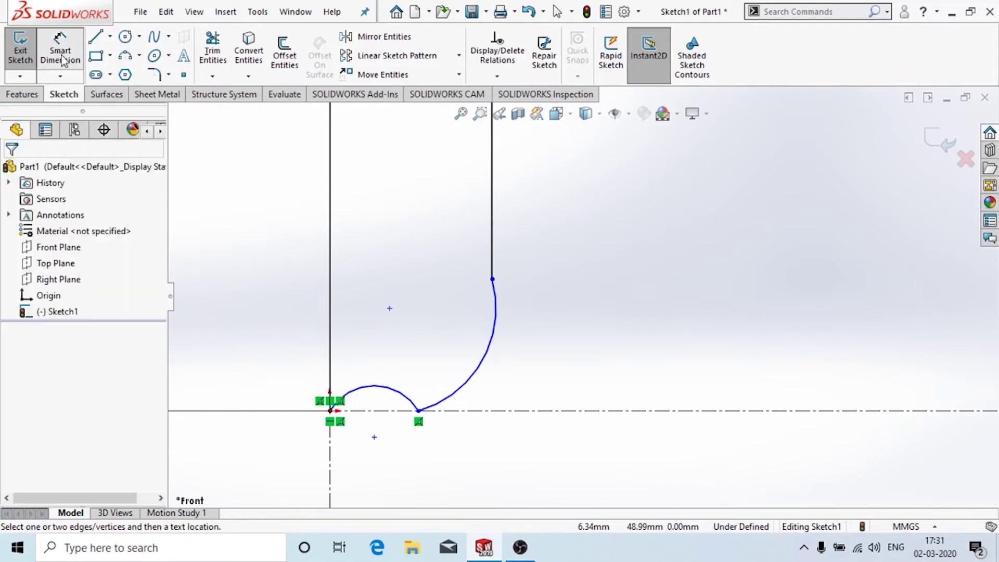
{"action": "left_click", "coordinate": [492, 280]}
{"action": "left_click", "coordinate": [330, 411]}
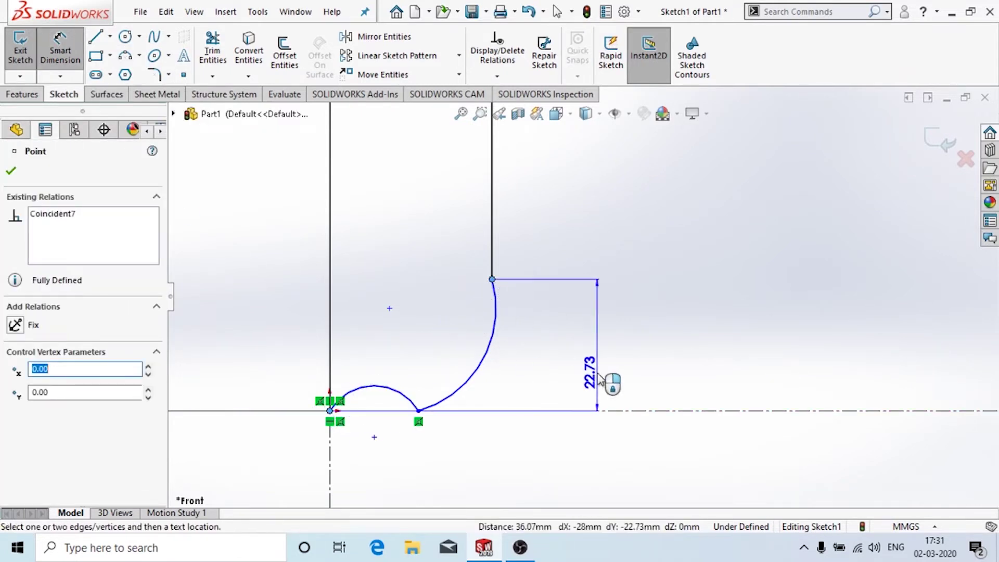
{"action": "left_click", "coordinate": [608, 379]}
{"action": "type", "text": "20"}
{"action": "key", "text": "Return"}
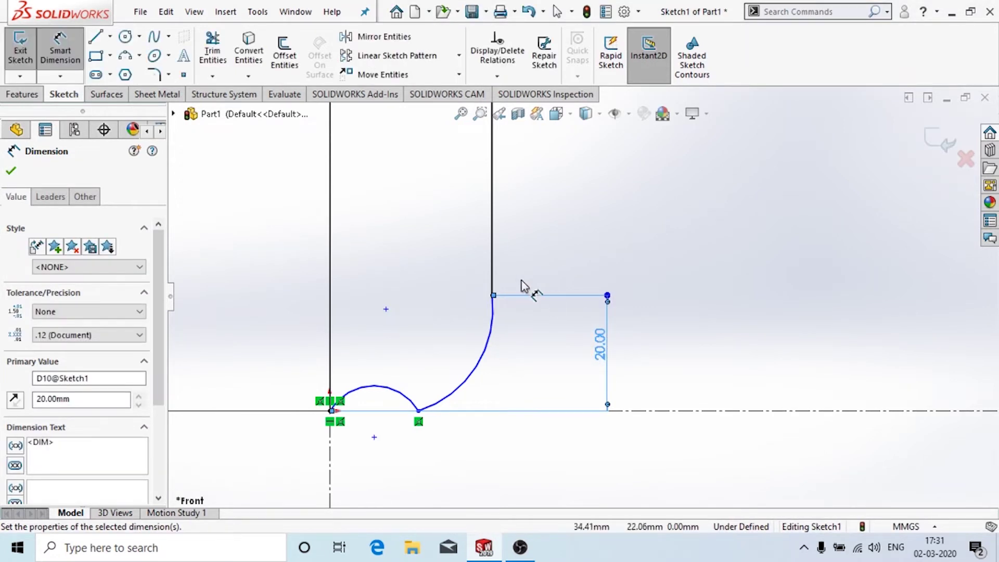
{"action": "key", "text": "Escape"}
{"action": "key", "text": "Escape"}
Make the large arc tangent to the vertical side line
{"action": "left_click", "coordinate": [497, 366]}
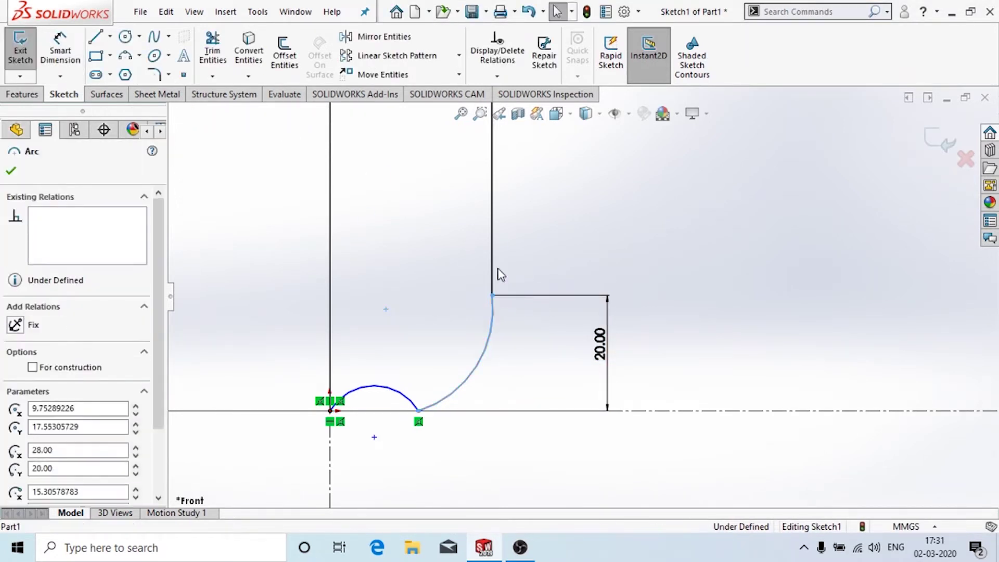
{"action": "left_click", "coordinate": [493, 284], "text": "ctrl"}
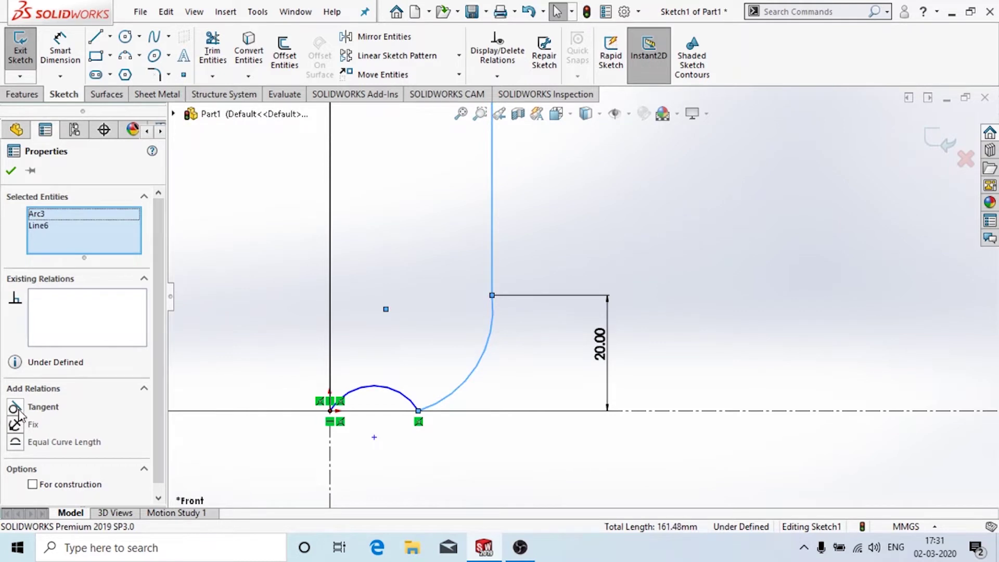
{"action": "left_click", "coordinate": [15, 407]}
{"action": "left_click", "coordinate": [12, 172]}
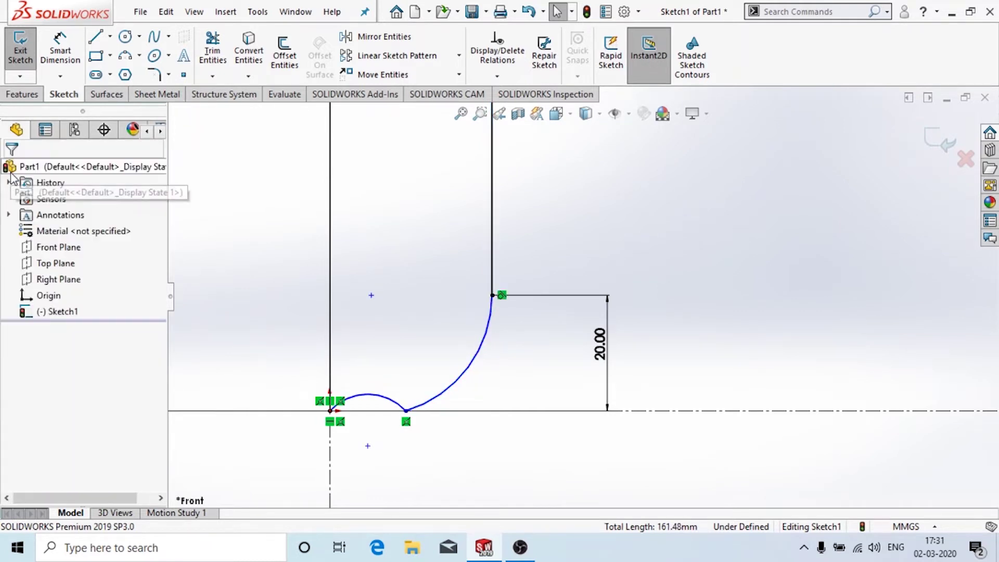
{"action": "right_click_drag", "start_coordinate": [352, 379], "coordinate": [398, 432]}
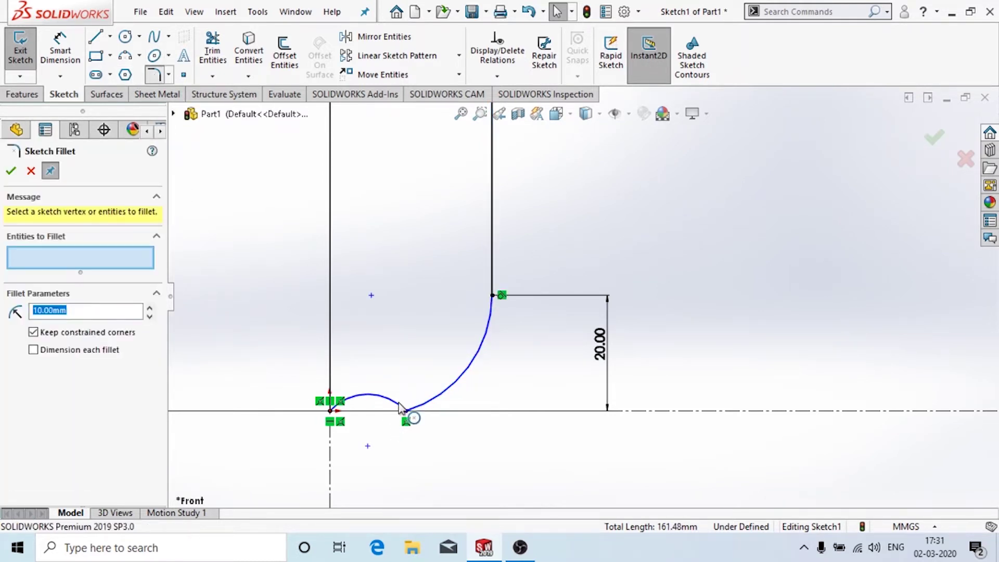
Fillet the junction of the two base arcs with a 6 mm sketch fillet
{"action": "left_click", "coordinate": [399, 406]}
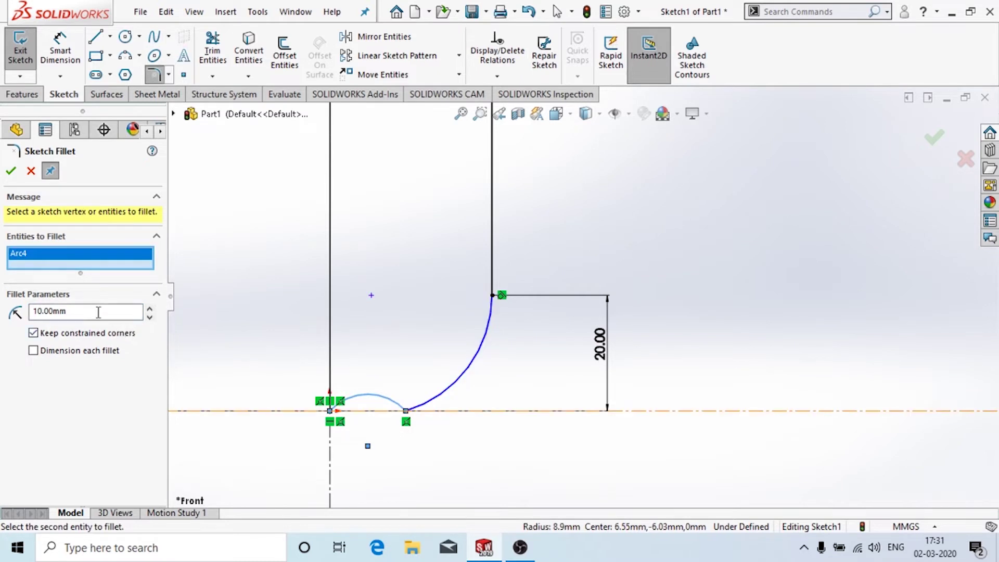
{"action": "left_click", "coordinate": [422, 405]}
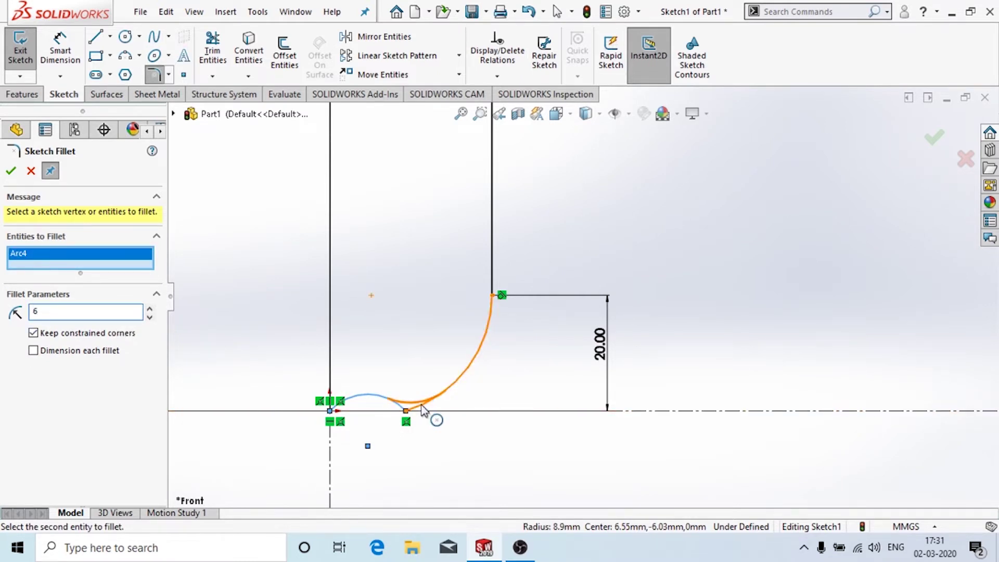
{"action": "left_click", "coordinate": [11, 172]}
{"action": "key", "text": "Escape"}
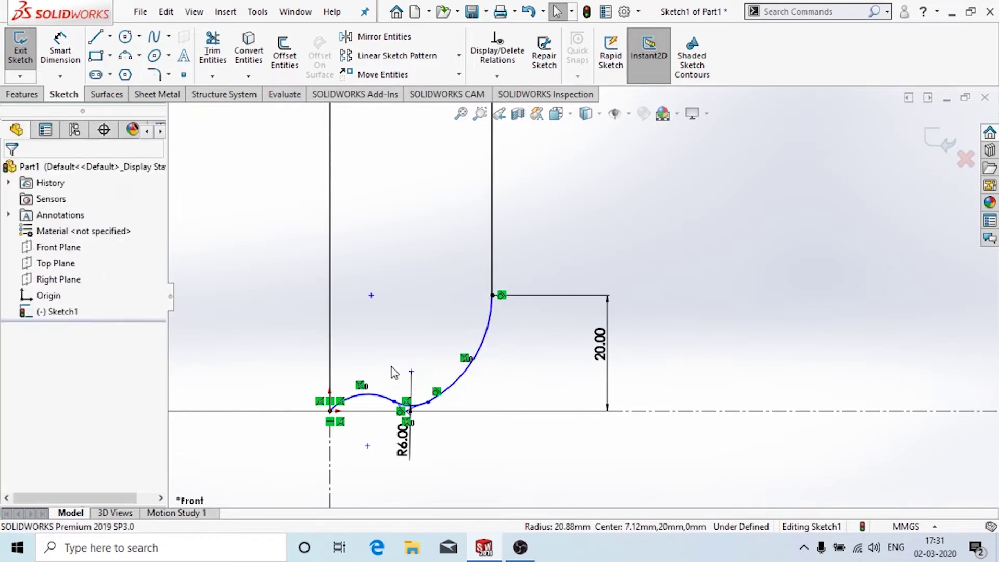
Make the large arc tangent to the horizontal centerline
{"action": "left_click", "coordinate": [456, 393]}
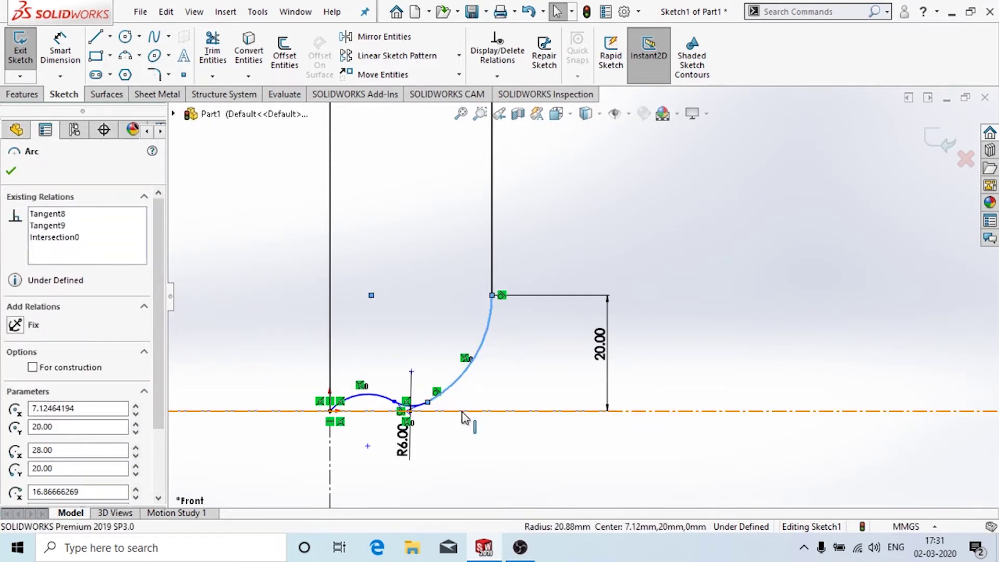
{"action": "left_click", "coordinate": [464, 411], "text": "ctrl"}
{"action": "left_click", "coordinate": [15, 407]}
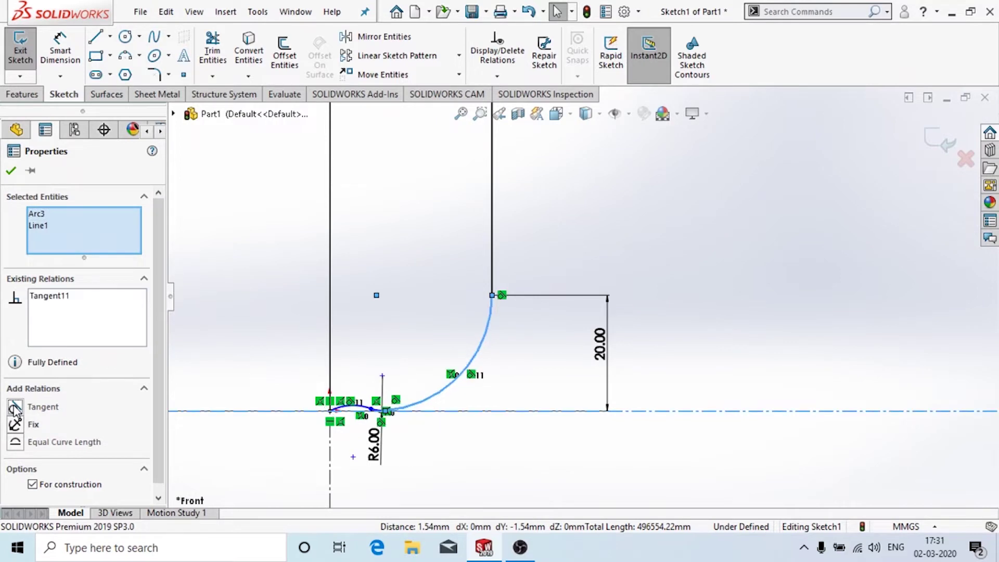
{"action": "left_click", "coordinate": [11, 170]}
Dimension the small base arc to R12, declining the redundant large-arc radius
{"action": "left_click", "coordinate": [60, 52]}
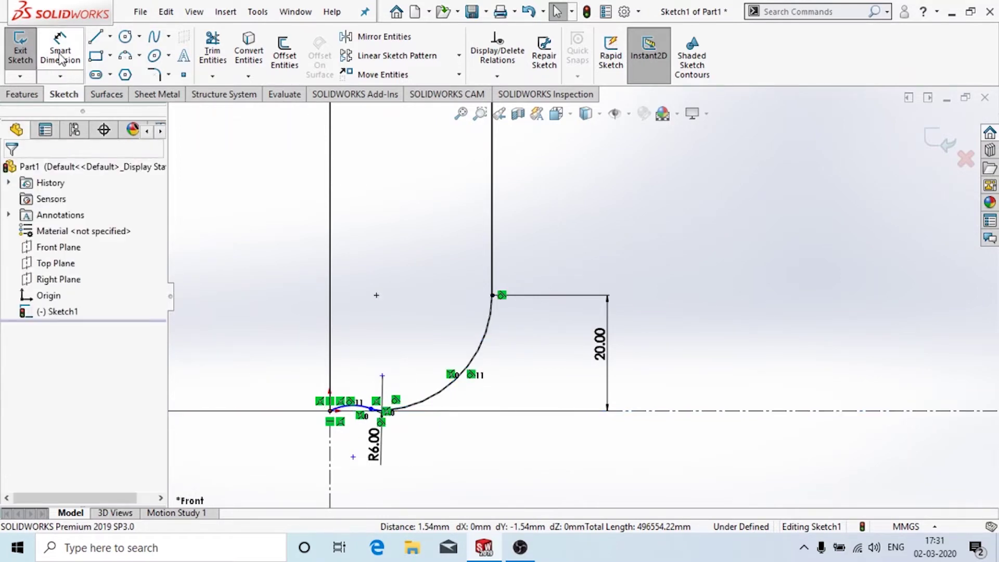
{"action": "left_click", "coordinate": [474, 351]}
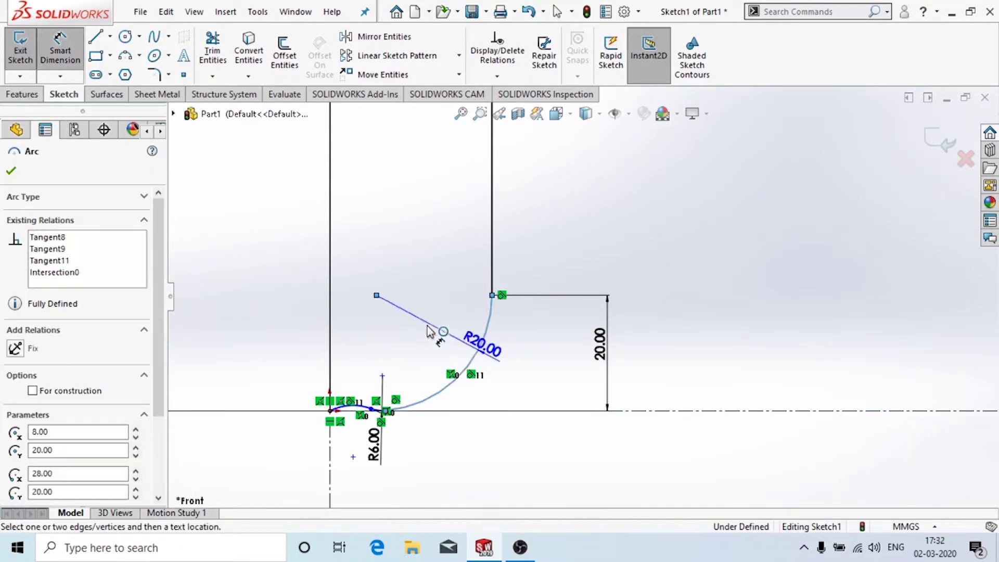
{"action": "left_click", "coordinate": [426, 325]}
{"action": "left_click", "coordinate": [596, 310]}
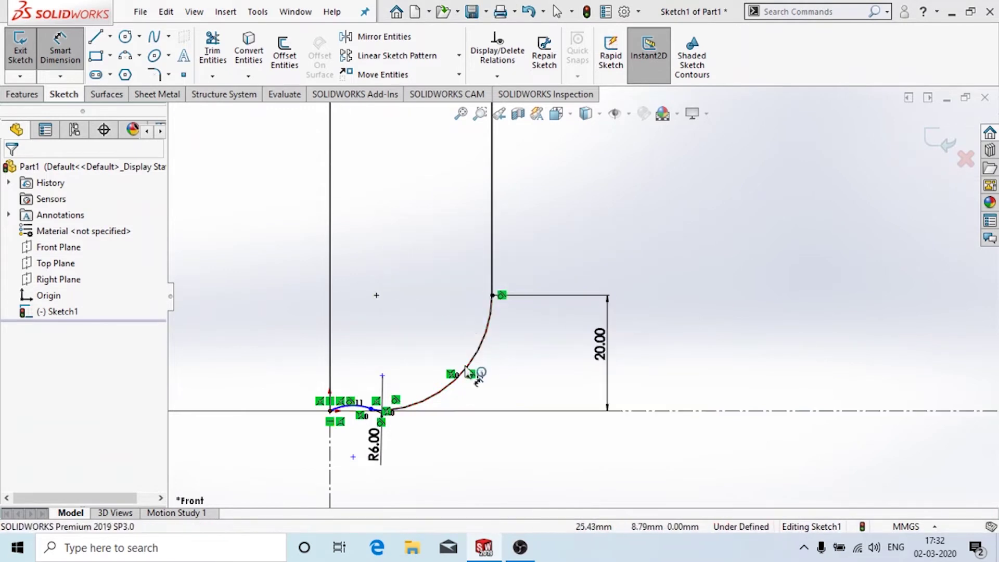
{"action": "scroll", "coordinate": [380, 403], "scroll_direction": "down", "scroll_amount": 2}
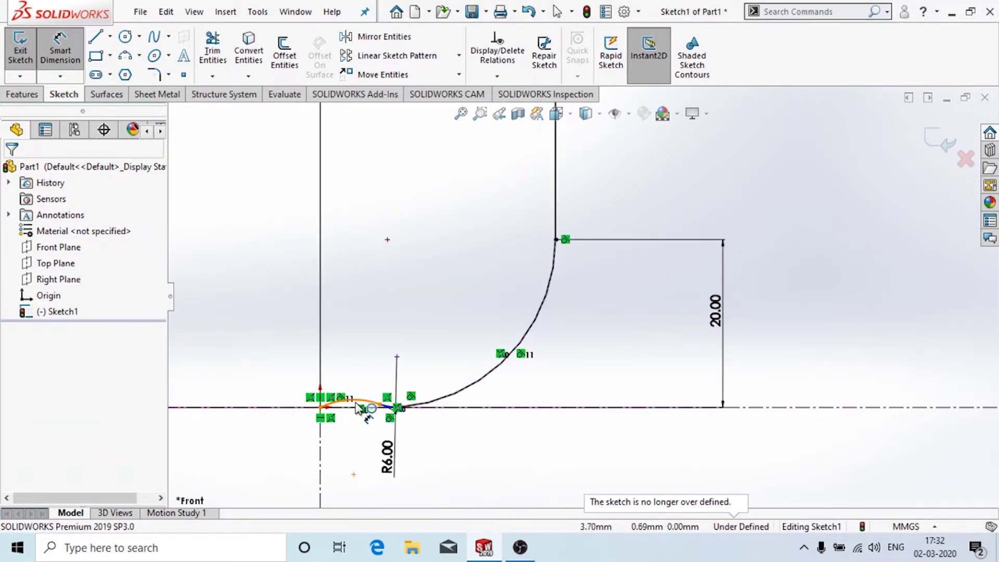
{"action": "left_click", "coordinate": [359, 402]}
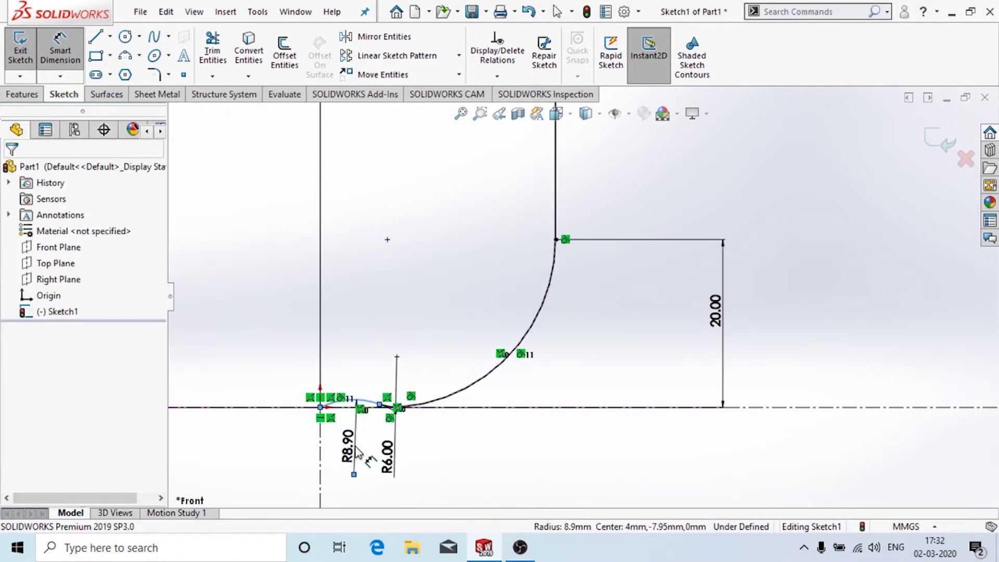
{"action": "left_click", "coordinate": [357, 452]}
{"action": "type", "text": "12"}
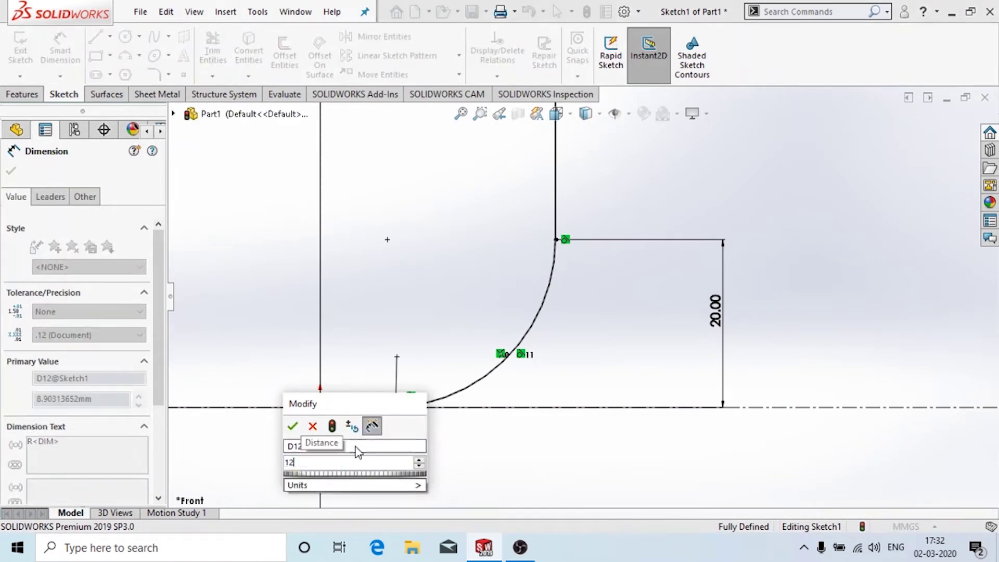
{"action": "left_click", "coordinate": [293, 425]}
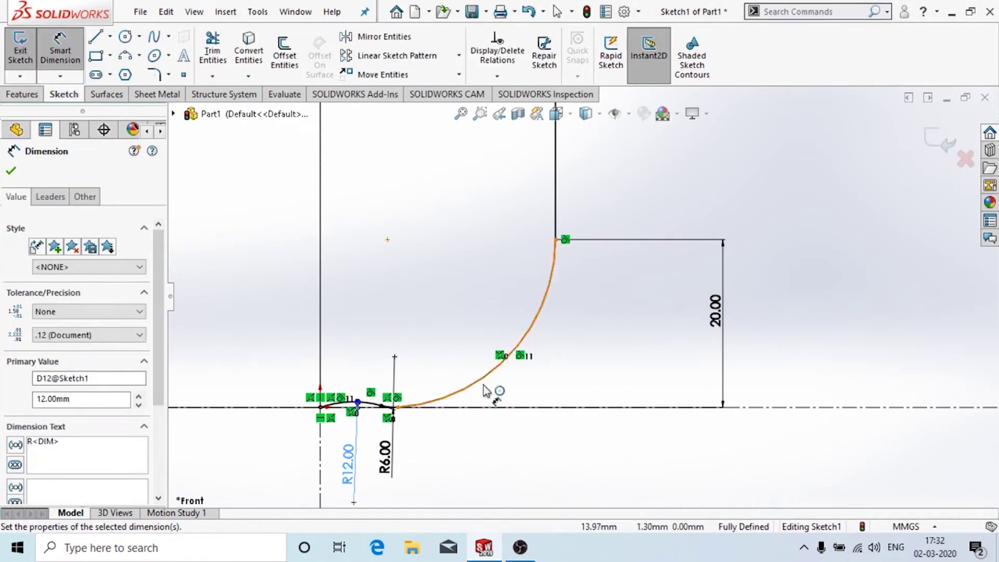
{"action": "key", "text": "Escape"}
{"action": "scroll", "coordinate": [388, 358], "scroll_direction": "up", "scroll_amount": 8}
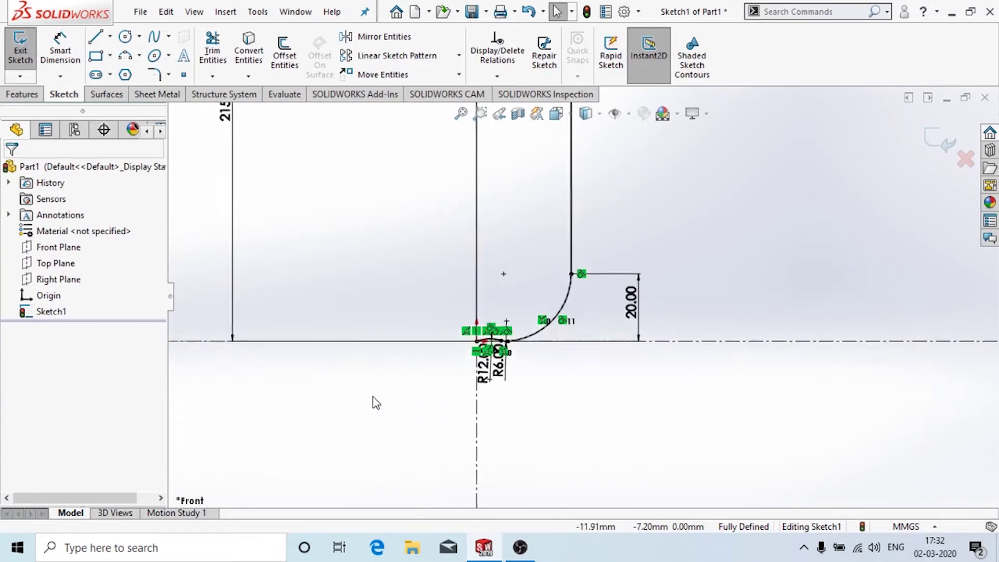
Review the fully defined bottle profile, then exit Sketch1
{"action": "scroll", "coordinate": [607, 298], "scroll_direction": "down", "scroll_amount": 6}
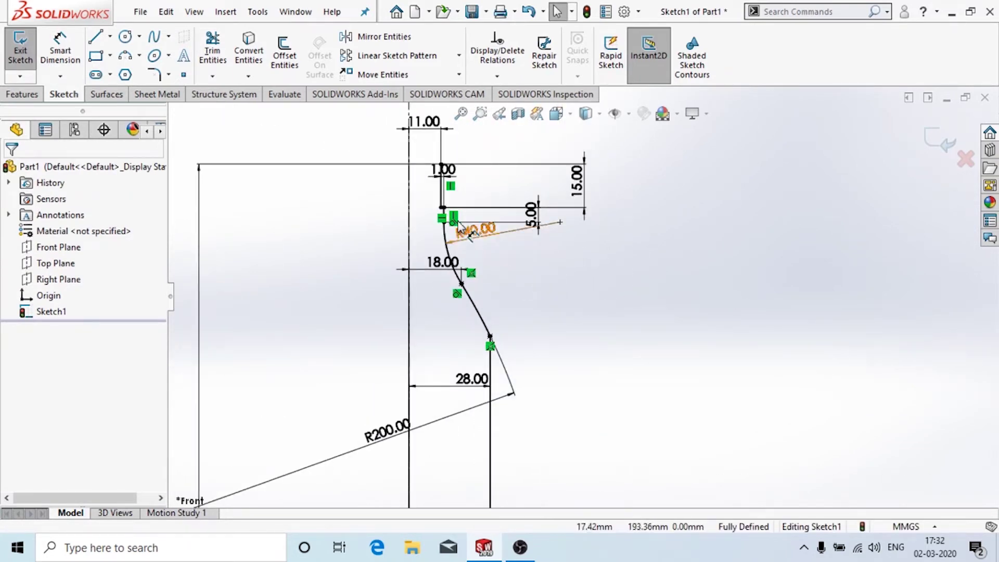
{"action": "scroll", "coordinate": [413, 189], "scroll_direction": "up", "scroll_amount": 4}
{"action": "scroll", "coordinate": [482, 296], "scroll_direction": "up", "scroll_amount": 3}
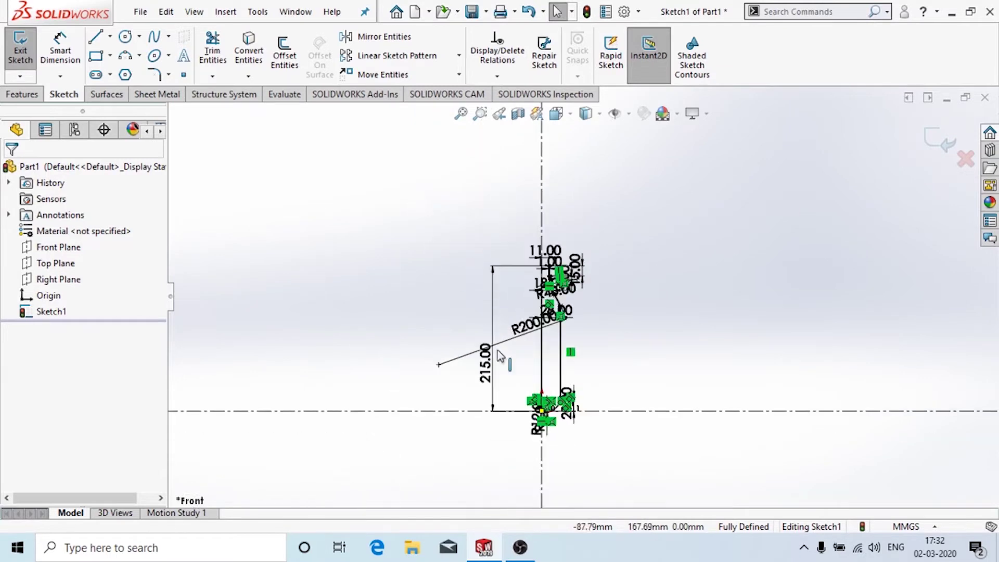
{"action": "scroll", "coordinate": [633, 403], "scroll_direction": "down", "scroll_amount": 3}
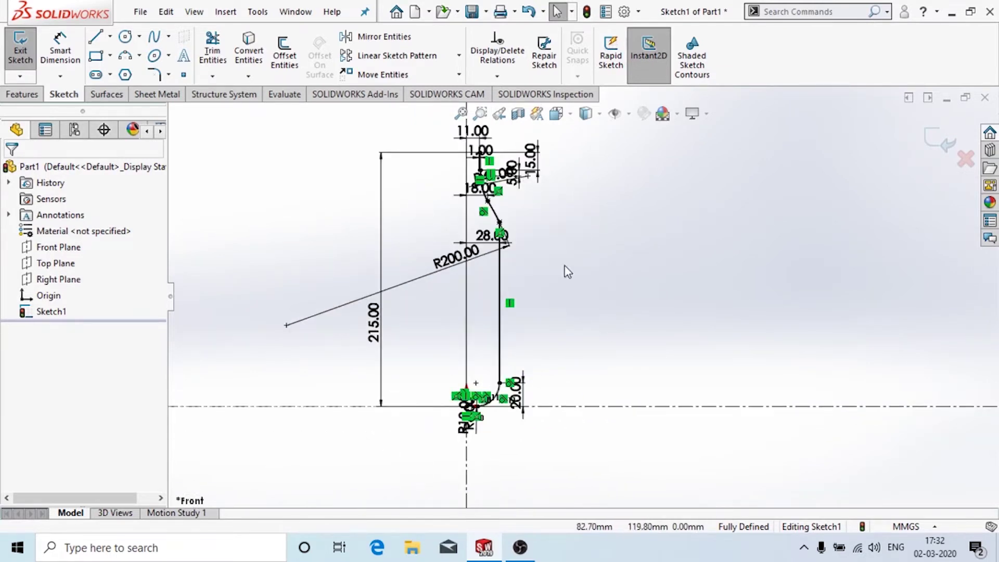
{"action": "scroll", "coordinate": [564, 266], "scroll_direction": "down", "scroll_amount": 2}
{"action": "scroll", "coordinate": [564, 268], "scroll_direction": "up", "scroll_amount": 2}
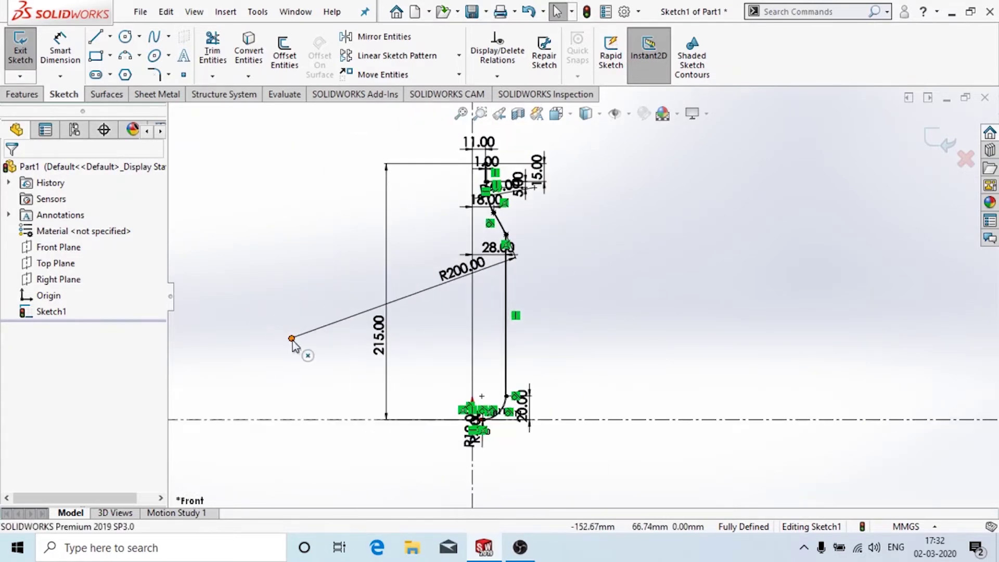
{"action": "left_click", "coordinate": [292, 338]}
{"action": "left_click", "coordinate": [721, 368]}
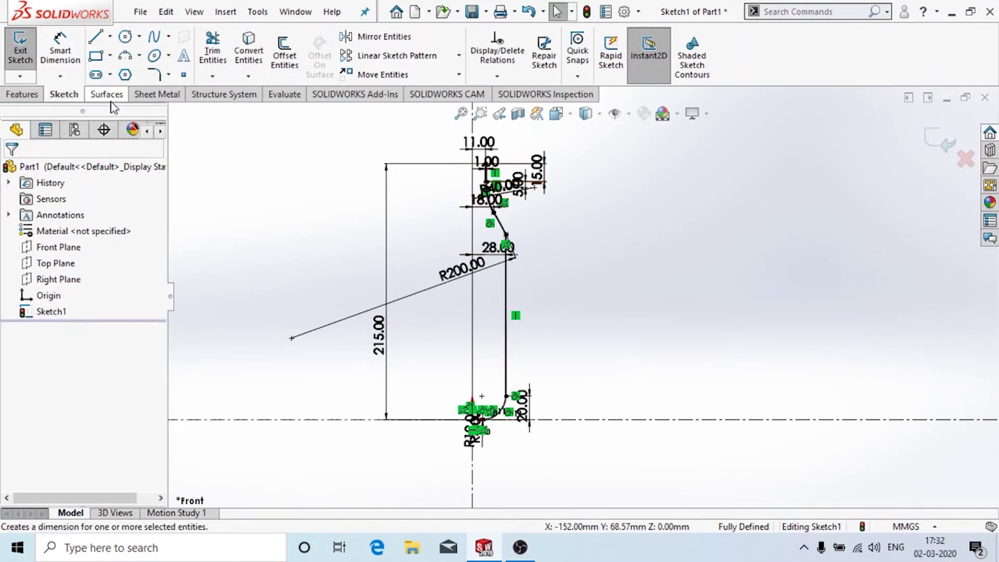
{"action": "left_click", "coordinate": [18, 51]}
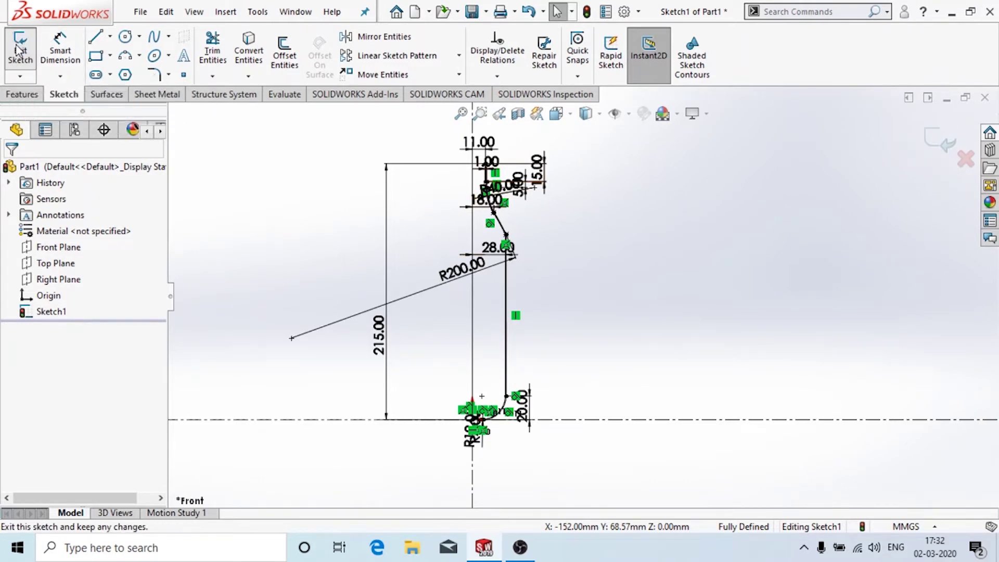
Revolve the bottle profile a full 360° about the centerline into Surface-Revolve1
{"action": "left_click", "coordinate": [108, 94]}
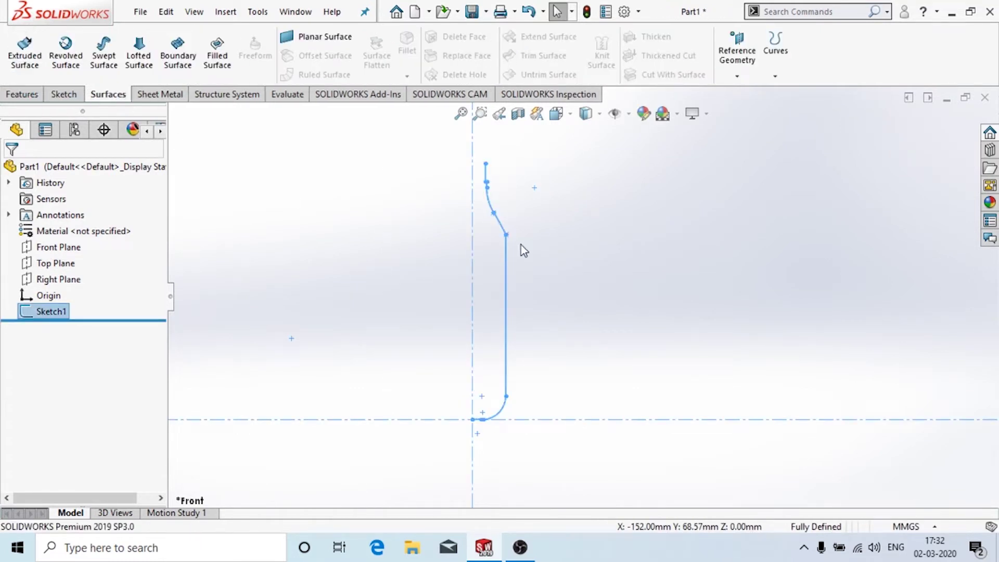
{"action": "mouse_move", "coordinate": [539, 240]}
{"action": "middle_mouse_down"}
{"action": "mouse_move", "coordinate": [501, 261]}
{"action": "mouse_move", "coordinate": [484, 307]}
{"action": "middle_mouse_up"}
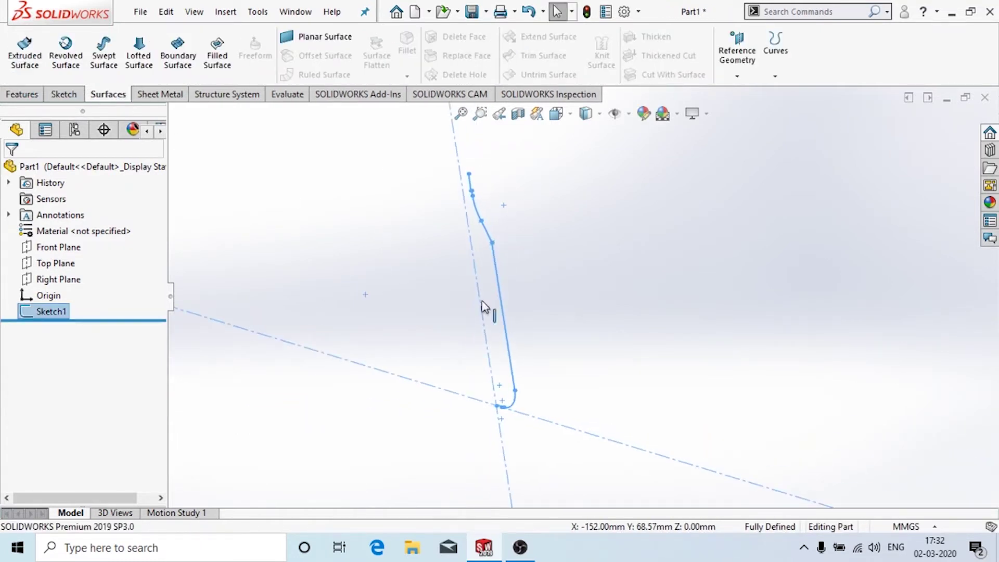
{"action": "left_click", "coordinate": [63, 54]}
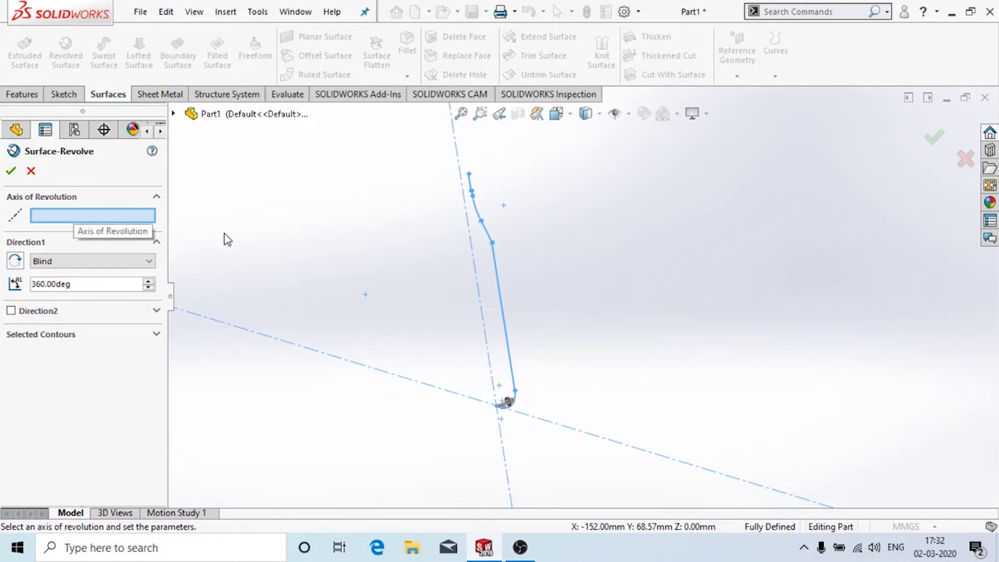
{"action": "left_click", "coordinate": [475, 269]}
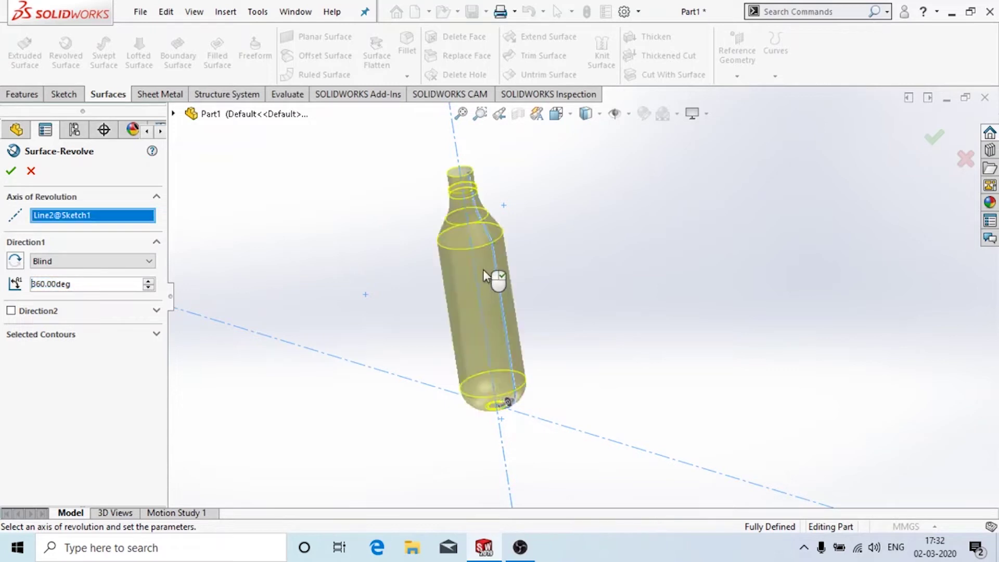
{"action": "middle_click_drag", "start_coordinate": [545, 296], "coordinate": [612, 230]}
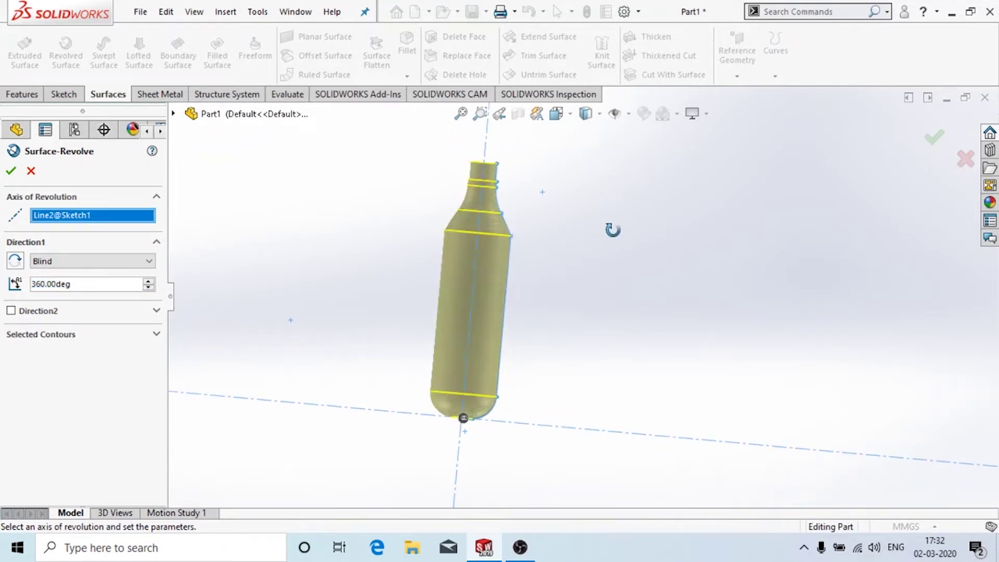
{"action": "left_click", "coordinate": [12, 172]}
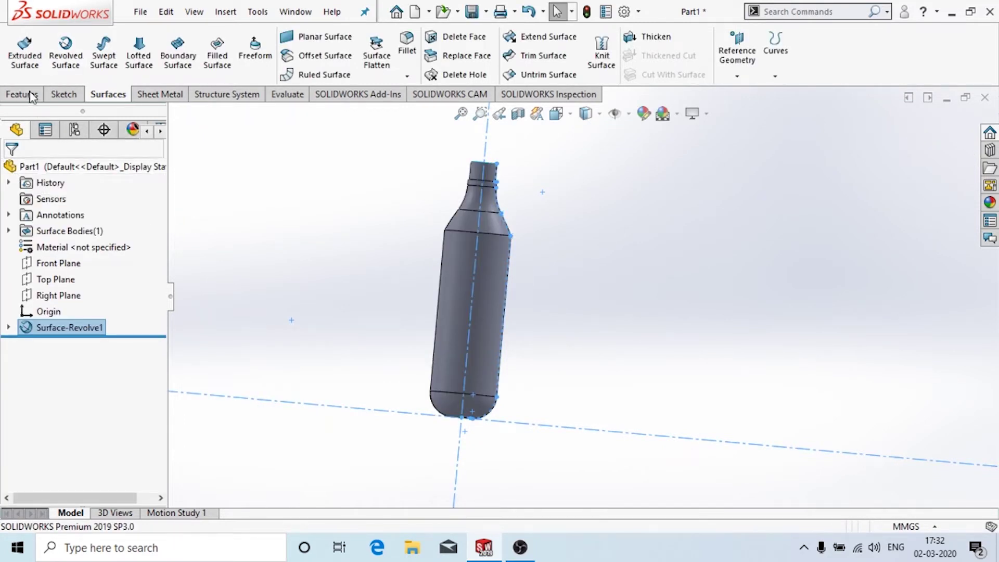
Start a new sketch on the Right Plane, viewed normal to it
{"action": "left_click", "coordinate": [64, 94]}
{"action": "left_click", "coordinate": [21, 41]}
{"action": "left_click", "coordinate": [21, 41]}
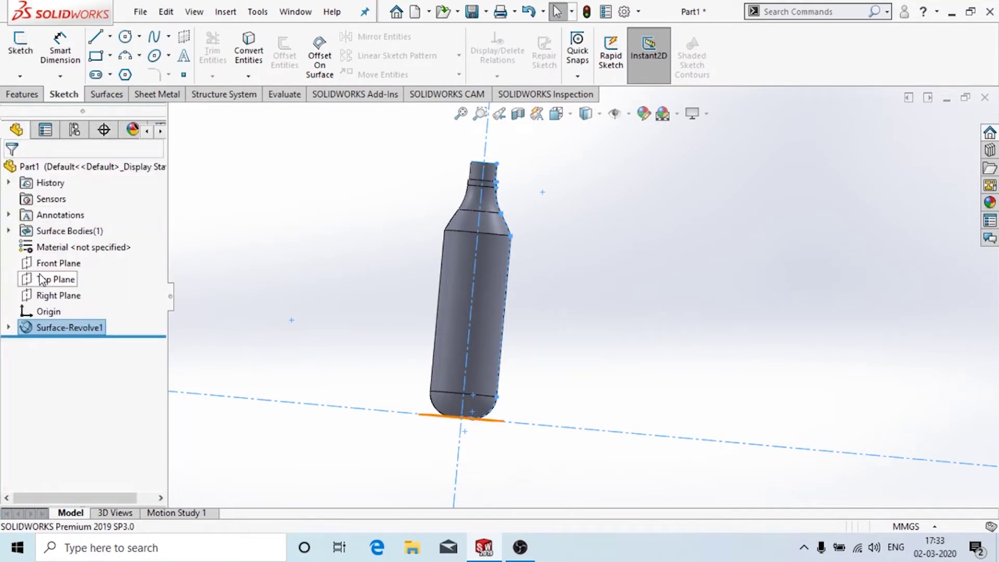
{"action": "left_click", "coordinate": [42, 279]}
{"action": "left_click", "coordinate": [121, 251]}
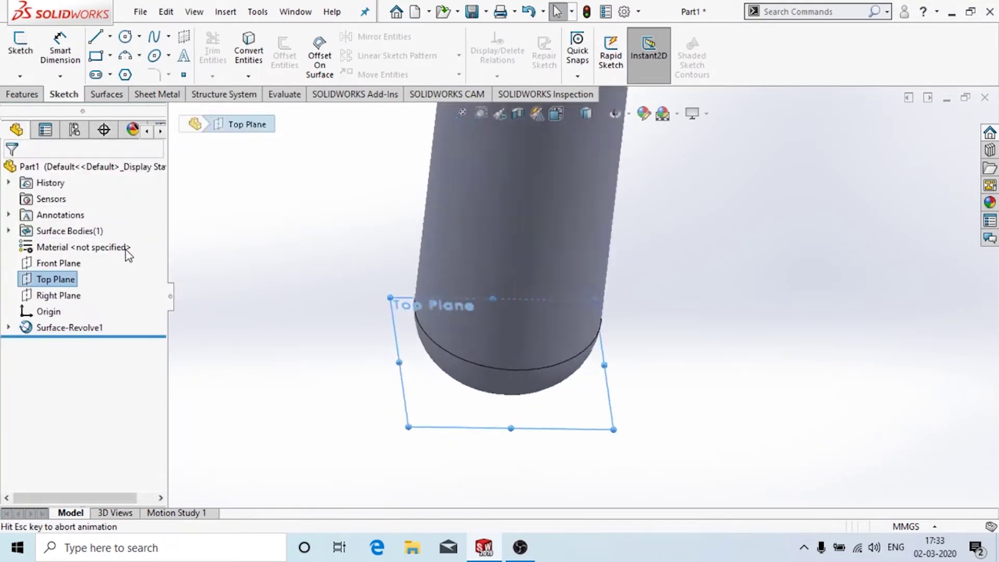
{"action": "left_click", "coordinate": [58, 295]}
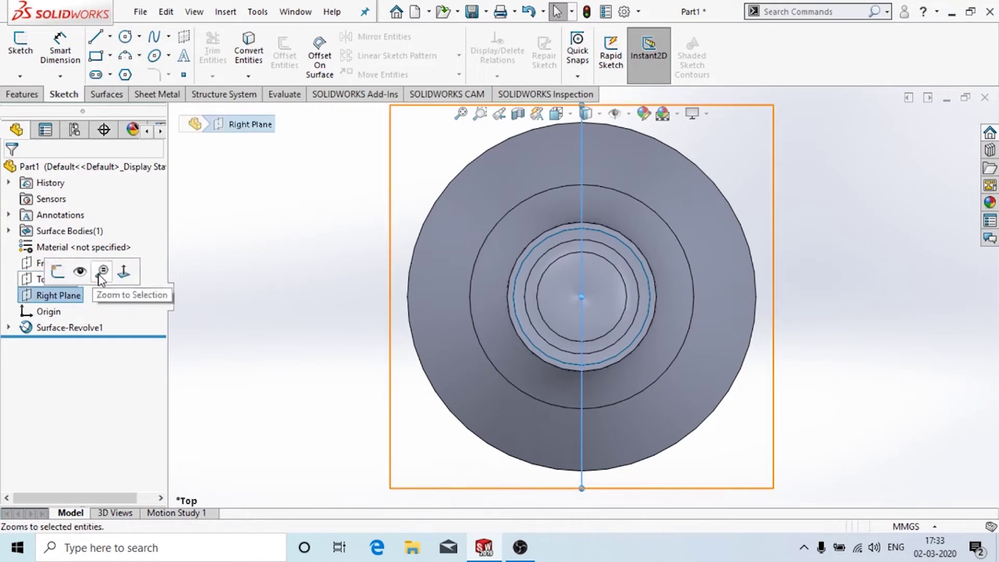
{"action": "left_click", "coordinate": [122, 267]}
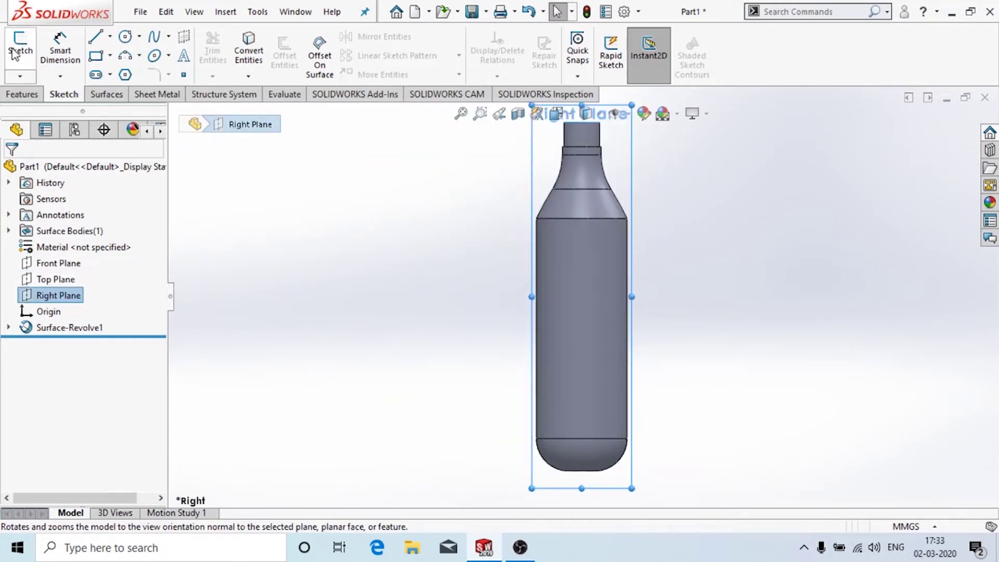
{"action": "left_click", "coordinate": [14, 54]}
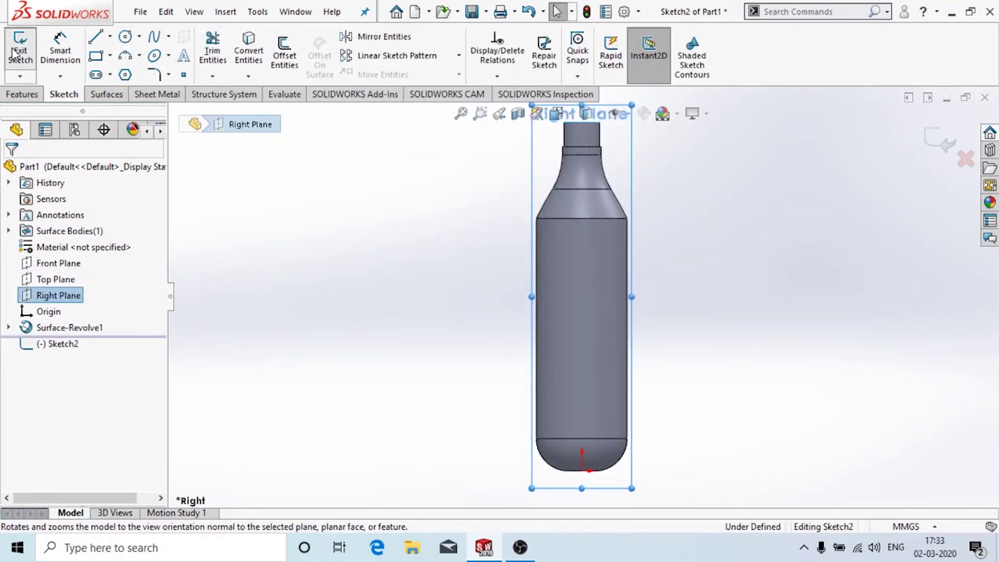
Draw a three-point arc beside the bottle's bottom, deleting the first attempt
{"action": "left_click", "coordinate": [125, 57]}
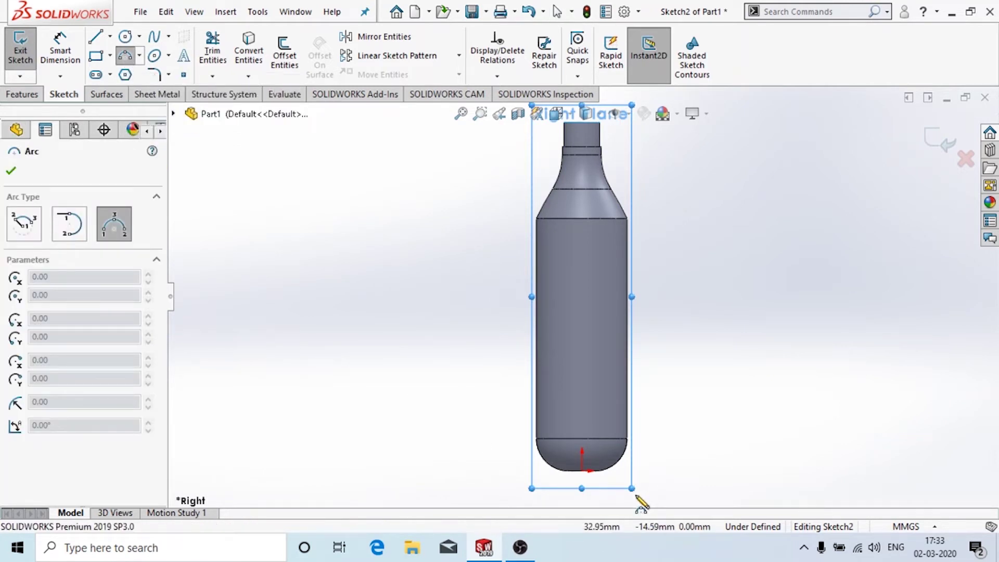
{"action": "left_click", "coordinate": [608, 486]}
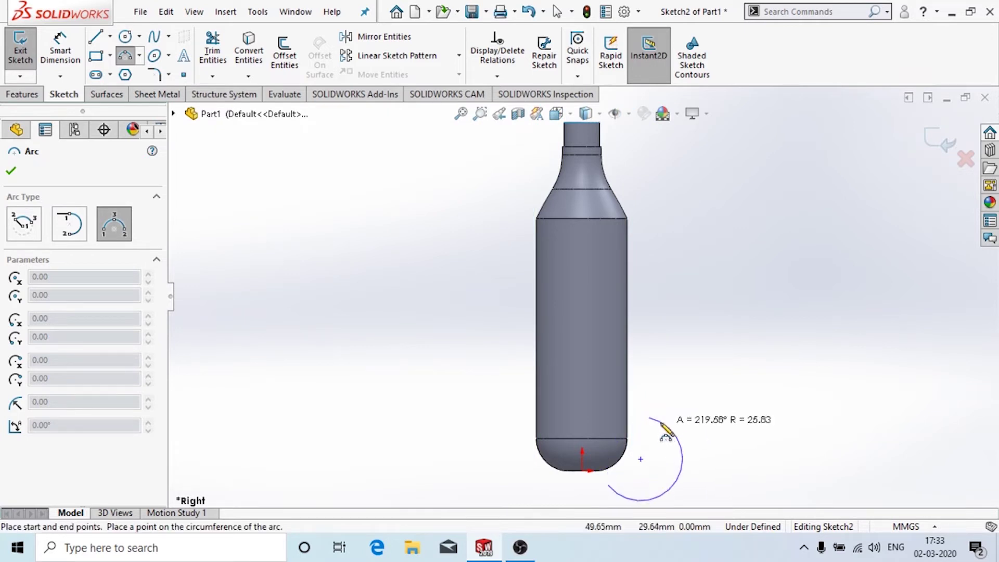
{"action": "left_click", "coordinate": [641, 421]}
{"action": "left_click", "coordinate": [73, 74]}
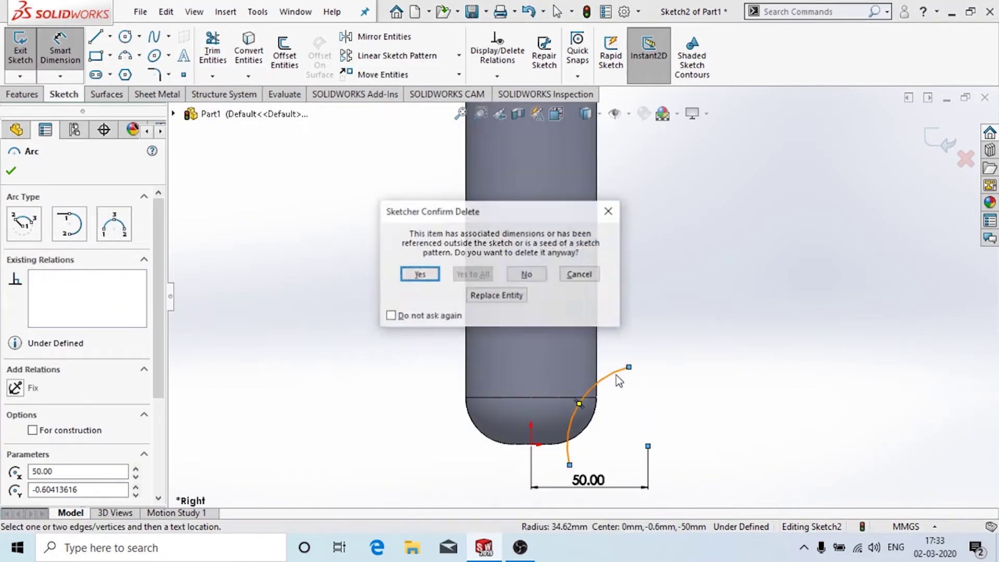
{"action": "left_click", "coordinate": [414, 274]}
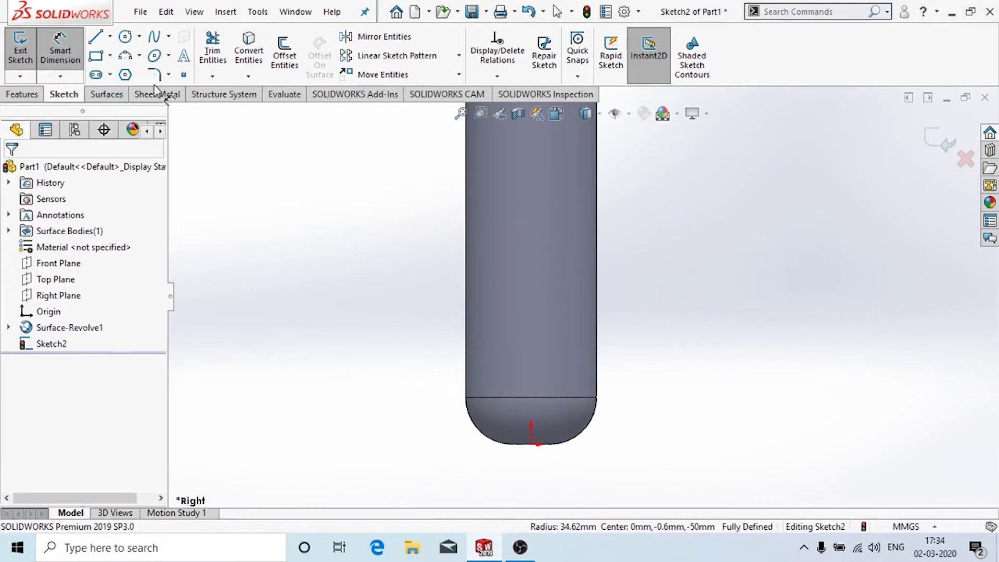
{"action": "left_click", "coordinate": [125, 55]}
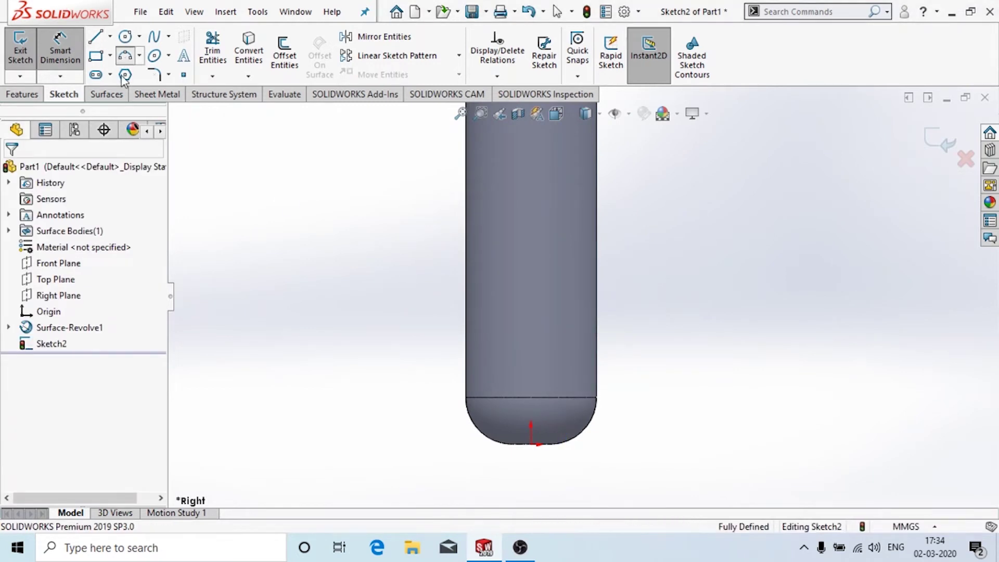
{"action": "left_click", "coordinate": [650, 356]}
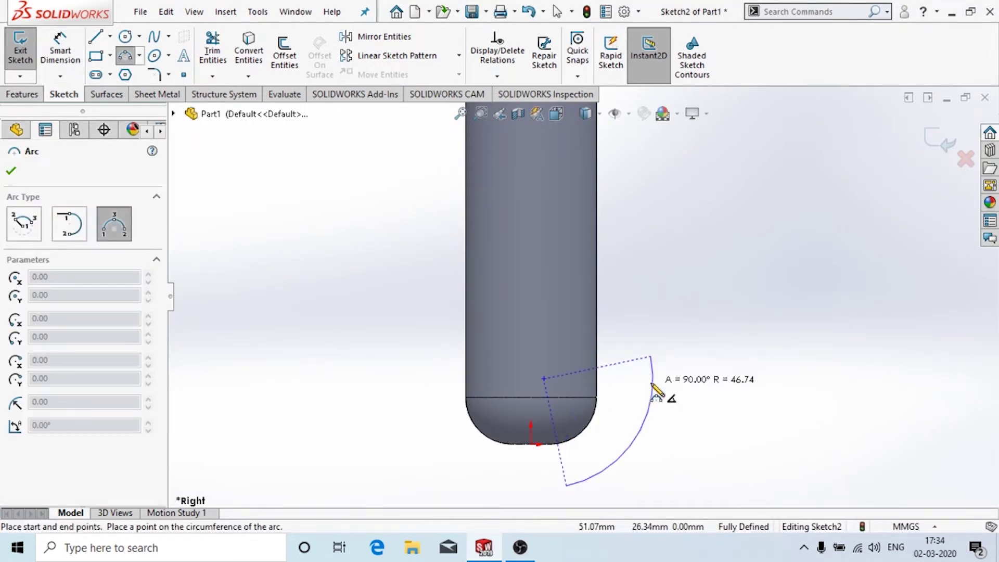
{"action": "left_click", "coordinate": [618, 370]}
{"action": "key", "text": "Escape"}
Dimension the arc's lower end 10 mm vertically and 50 mm horizontally from the origin
{"action": "key", "text": "d"}
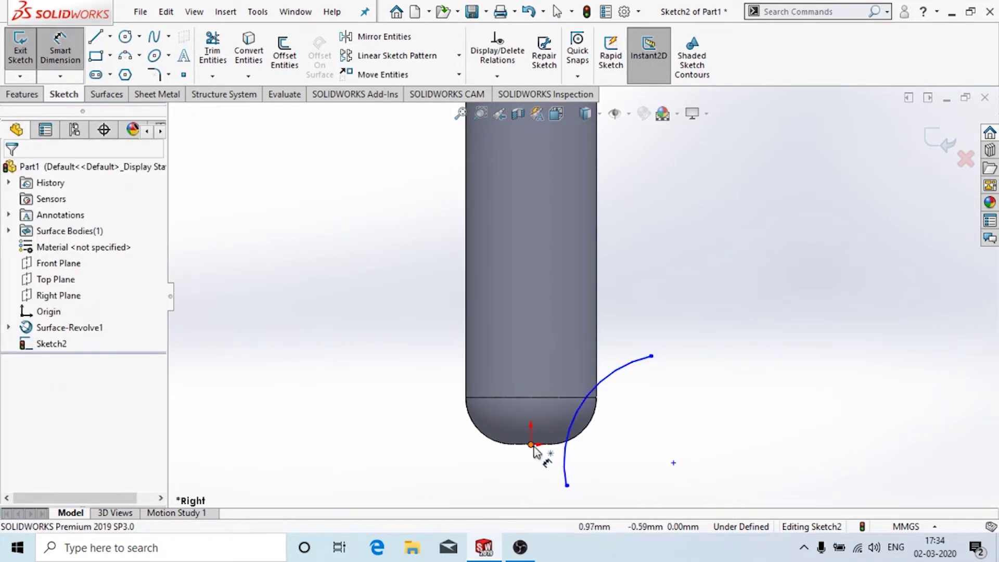
{"action": "left_click", "coordinate": [532, 445]}
{"action": "left_click", "coordinate": [673, 463]}
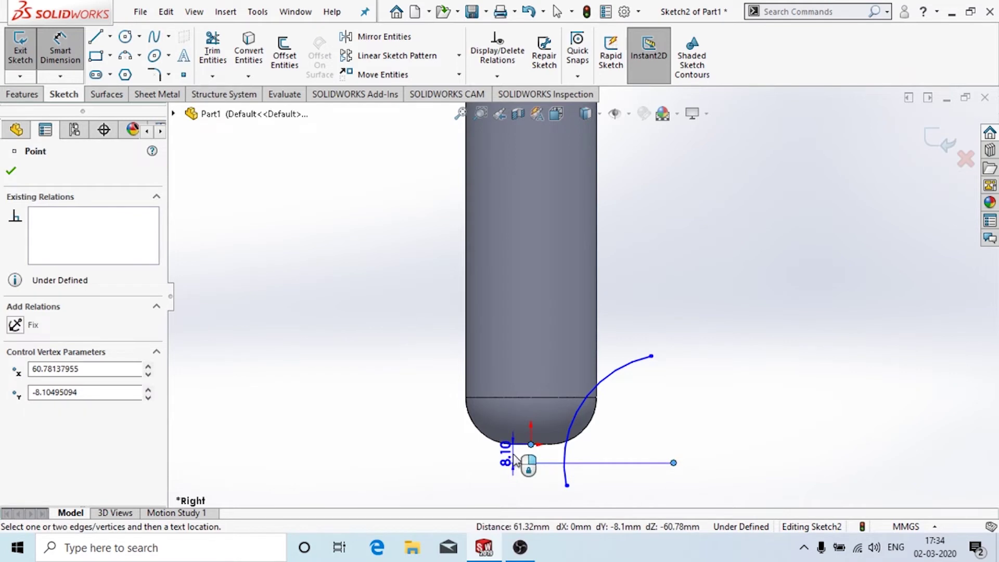
{"action": "left_click", "coordinate": [513, 453]}
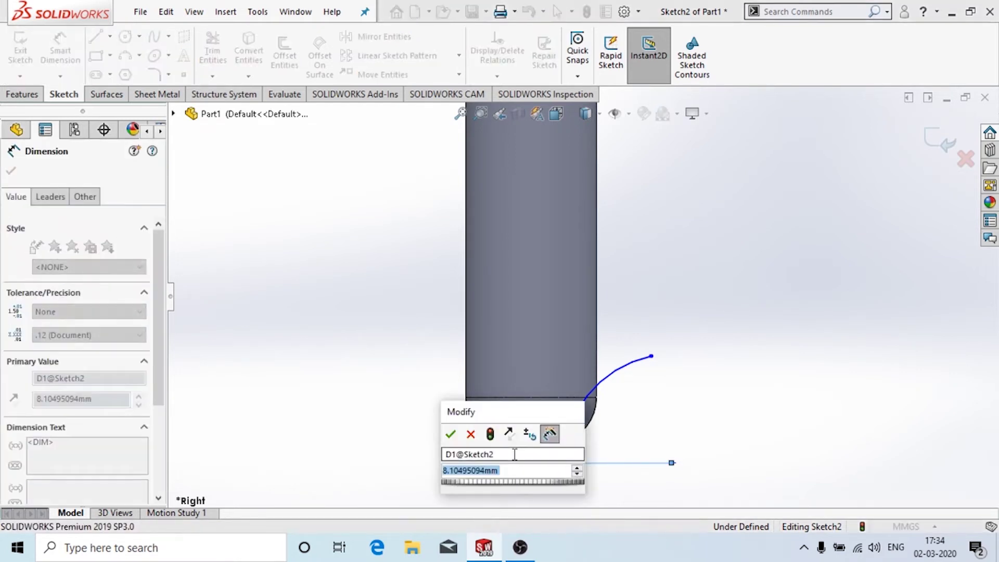
{"action": "type", "text": "10"}
{"action": "key", "text": "Return"}
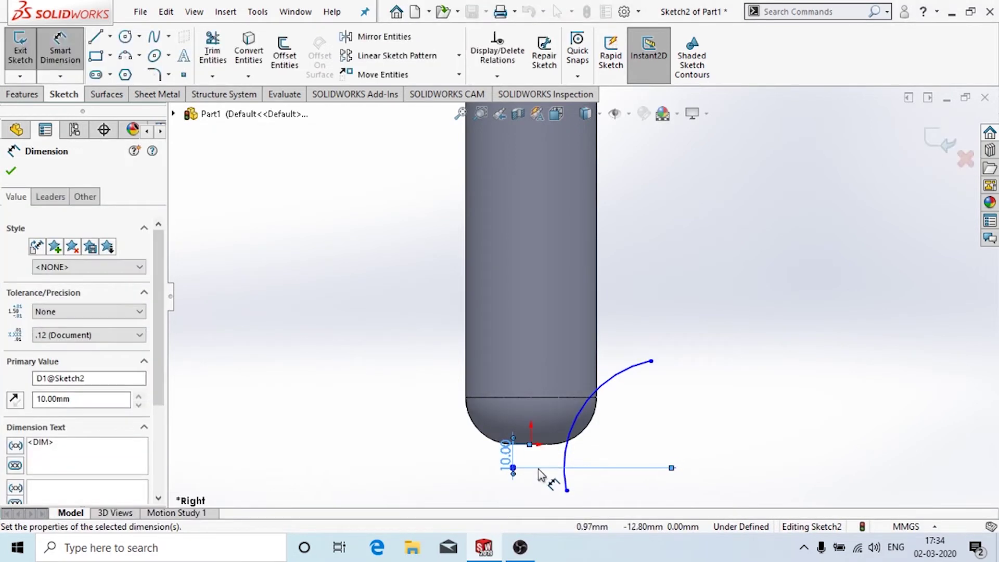
{"action": "left_click", "coordinate": [674, 468]}
{"action": "left_click", "coordinate": [531, 445]}
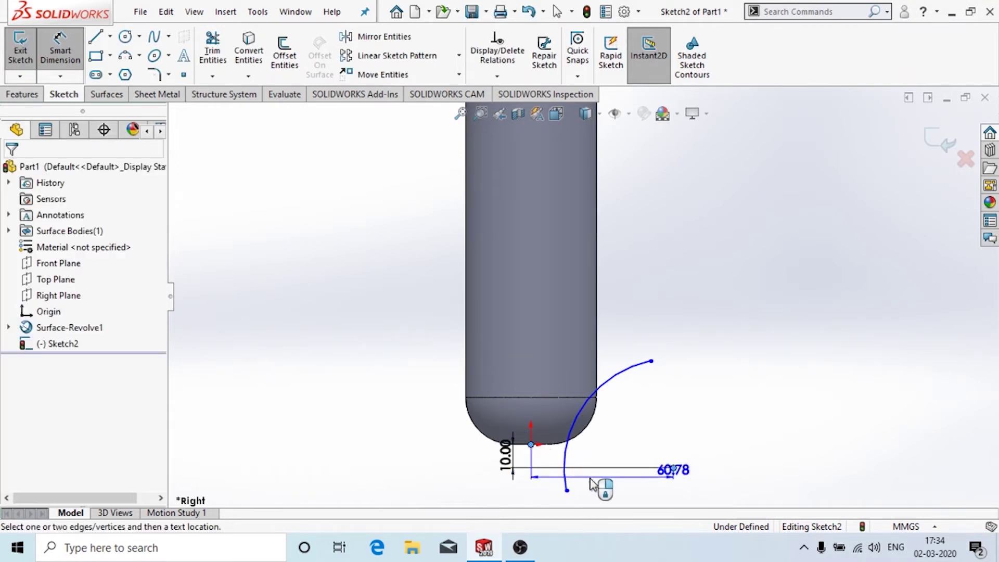
{"action": "left_click", "coordinate": [603, 499]}
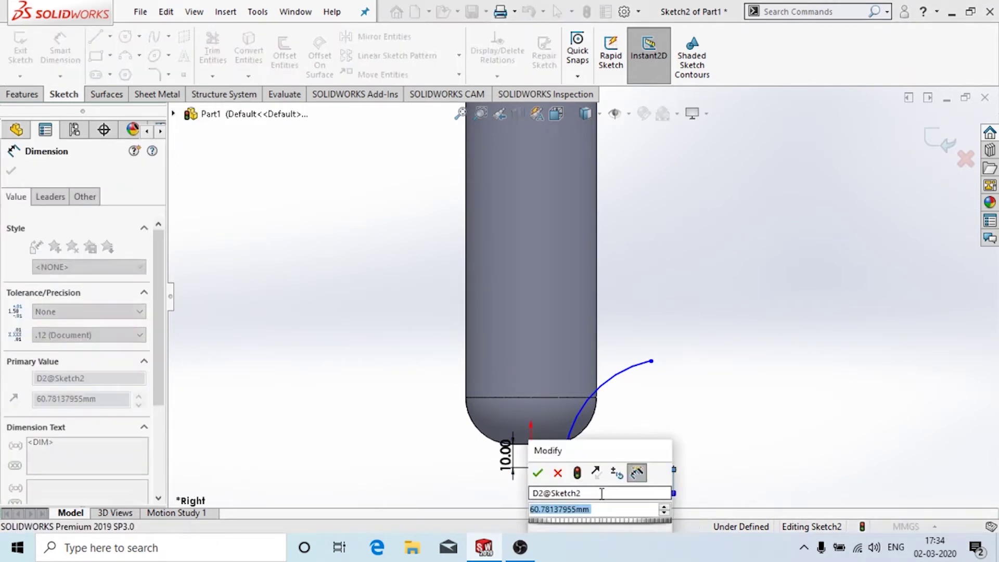
{"action": "type", "text": "5"}
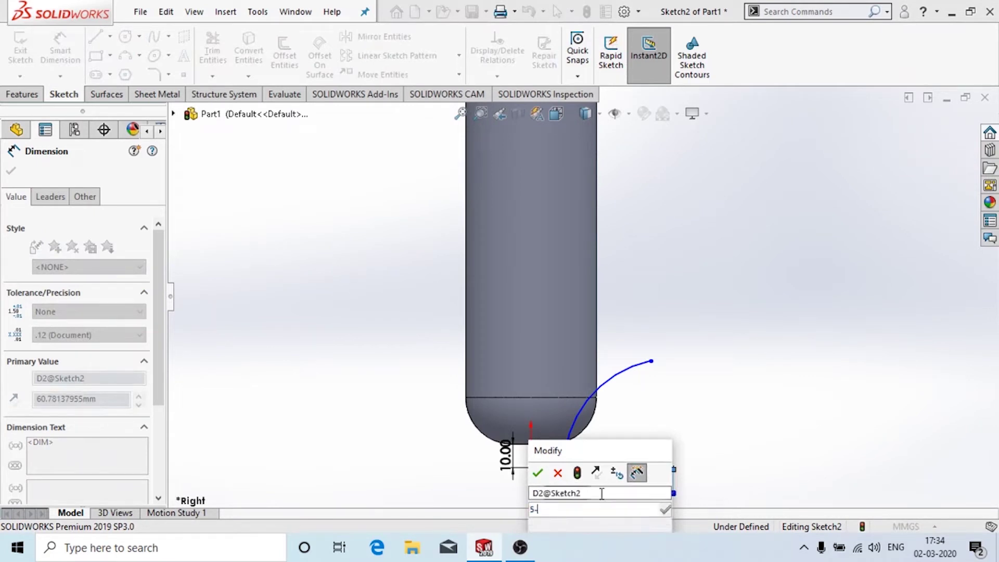
{"action": "type", "text": "0"}
{"action": "key", "text": "Return"}
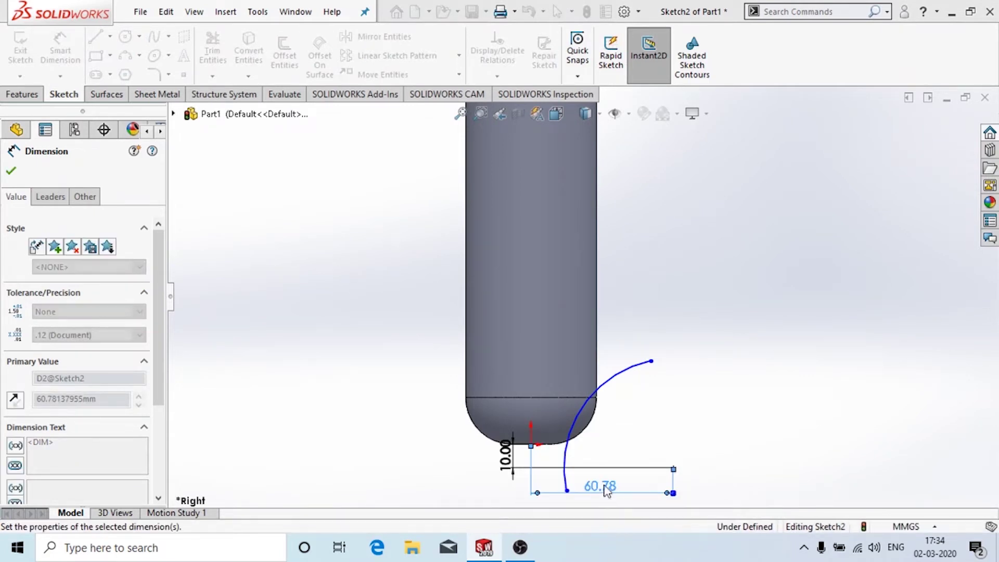
Give the arc a 35 mm radius and exit Sketch2
{"action": "left_click", "coordinate": [592, 383]}
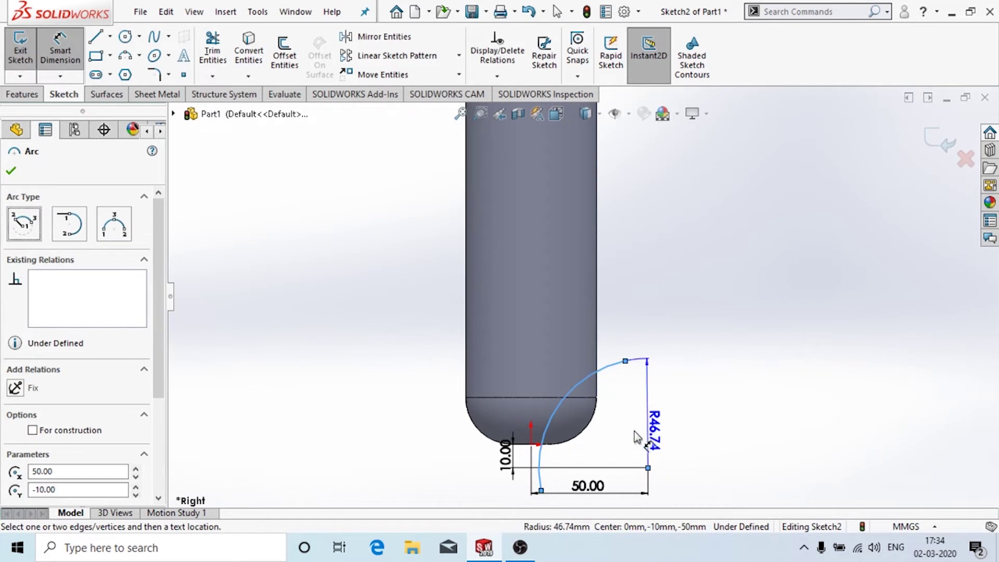
{"action": "left_click", "coordinate": [616, 436]}
{"action": "type", "text": "35"}
{"action": "key", "text": "Return"}
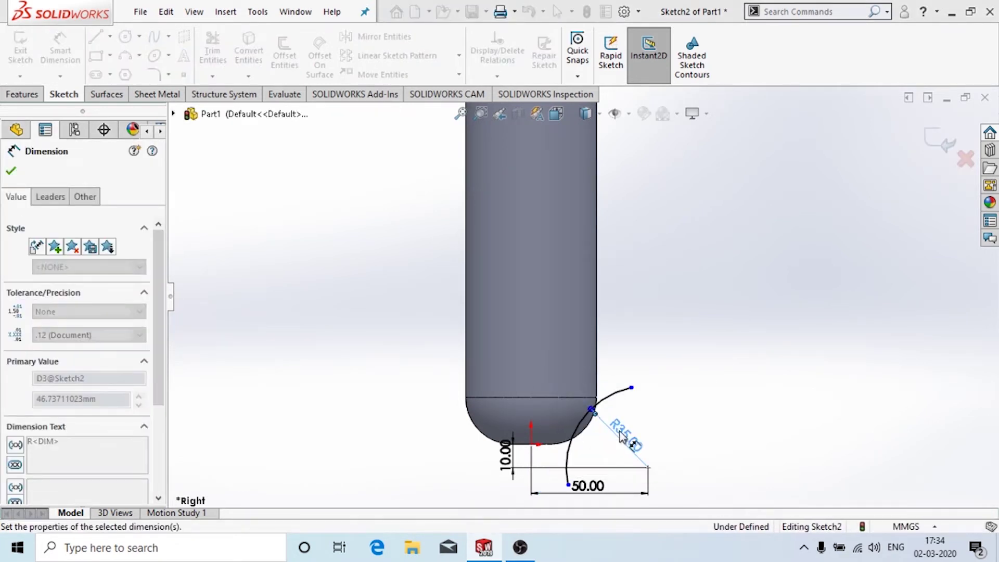
{"action": "left_click", "coordinate": [936, 139]}
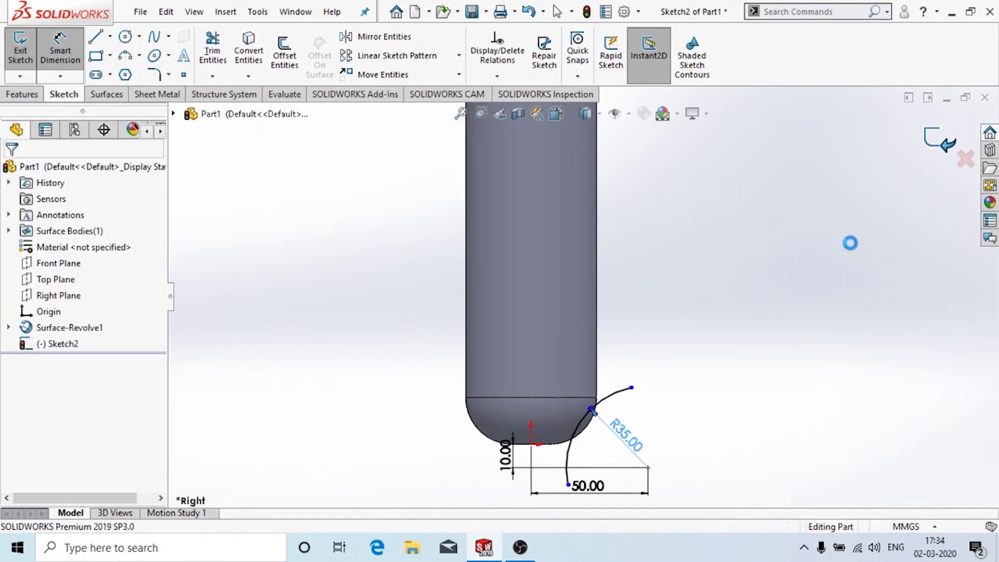
Create Plane1 through the arc's upper endpoint, perpendicular to the arc
{"action": "left_click", "coordinate": [22, 95]}
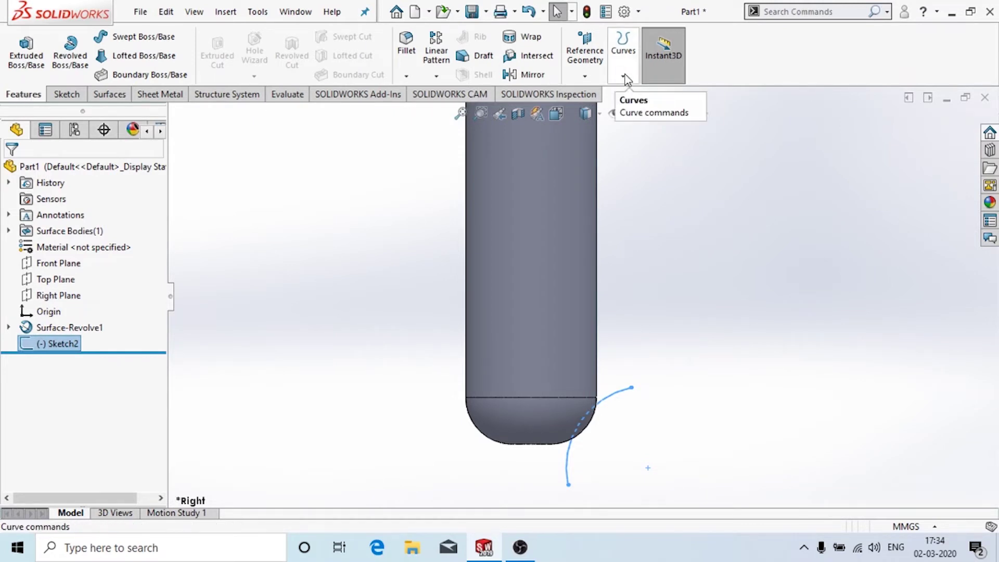
{"action": "left_click", "coordinate": [585, 62]}
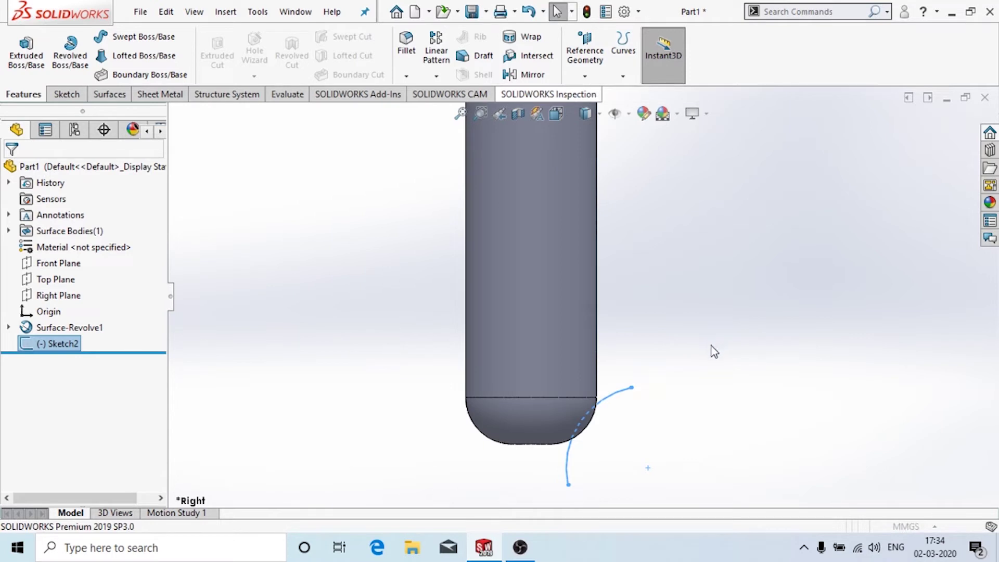
{"action": "middle_click_drag", "start_coordinate": [720, 359], "coordinate": [626, 374]}
{"action": "scroll", "coordinate": [626, 373], "scroll_direction": "down", "scroll_amount": 4}
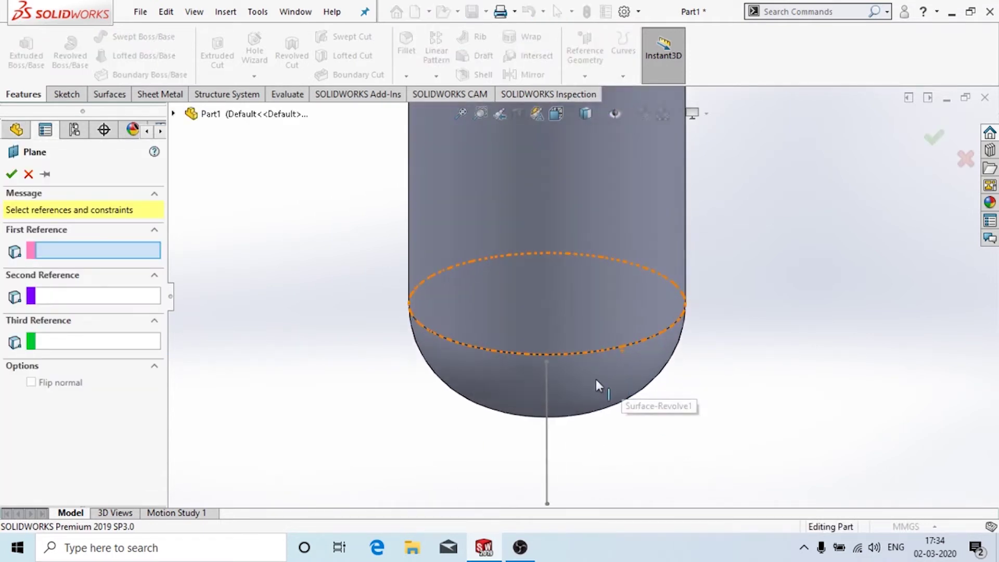
{"action": "middle_click_drag", "start_coordinate": [523, 356], "coordinate": [605, 359]}
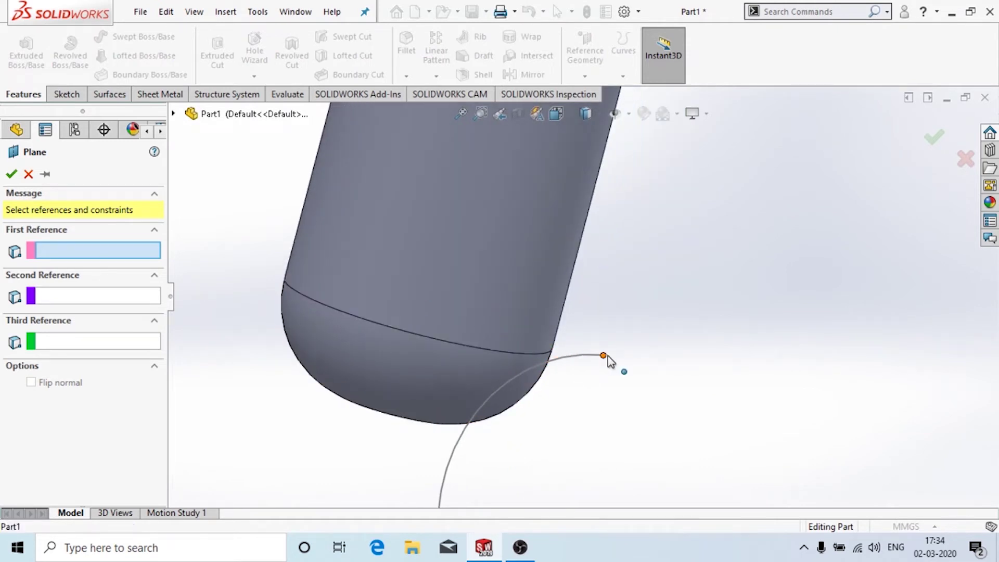
{"action": "left_click", "coordinate": [578, 364]}
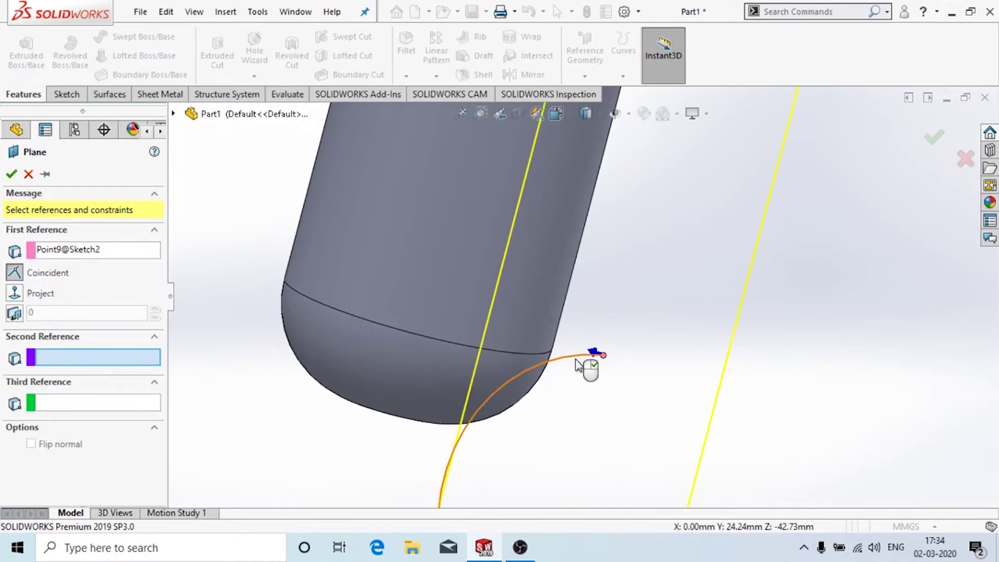
{"action": "left_click", "coordinate": [578, 358]}
{"action": "mouse_move", "coordinate": [807, 350]}
{"action": "middle_mouse_down"}
{"action": "mouse_move", "coordinate": [770, 333]}
{"action": "mouse_move", "coordinate": [635, 338]}
{"action": "middle_mouse_up"}
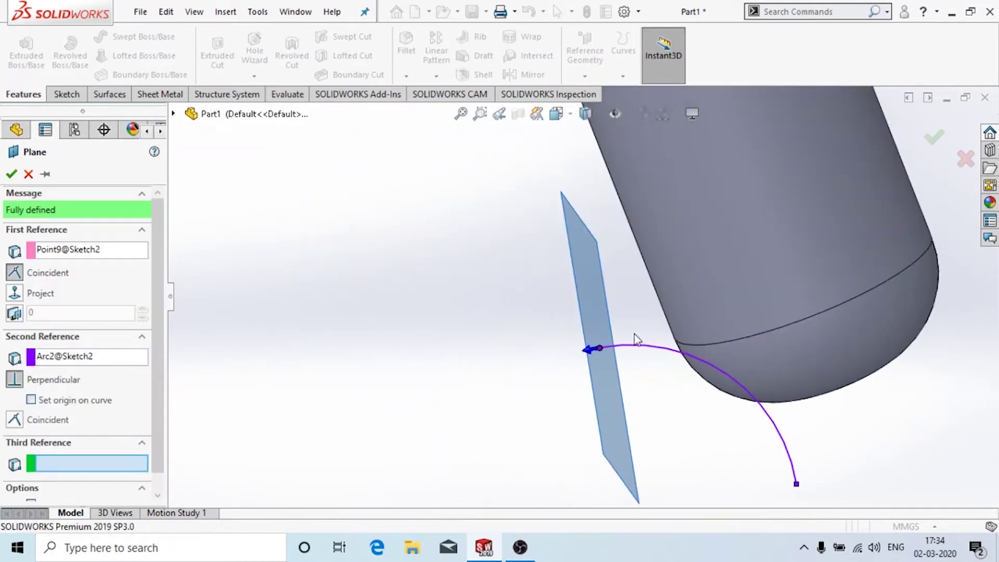
{"action": "left_click", "coordinate": [11, 174]}
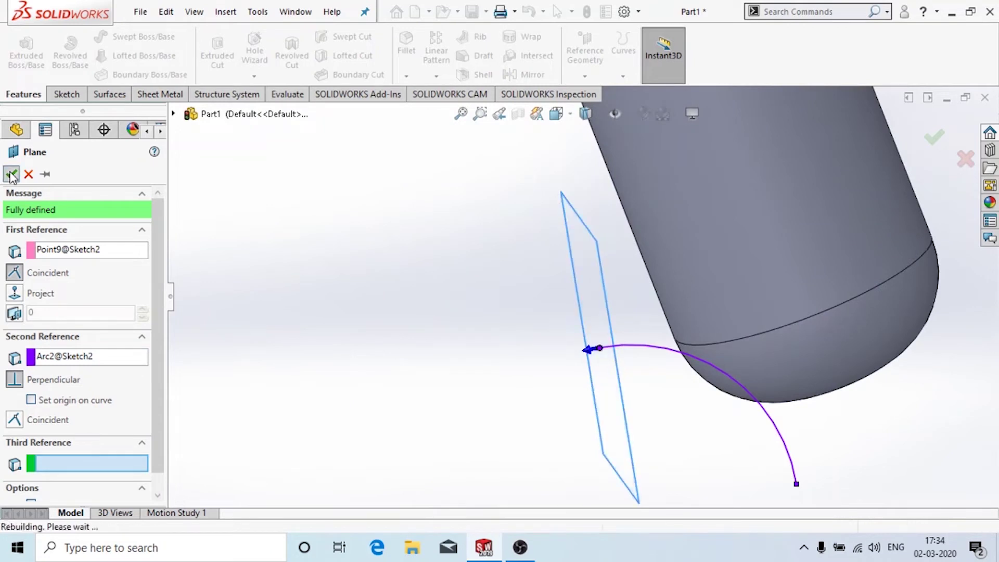
{"action": "left_click", "coordinate": [590, 255]}
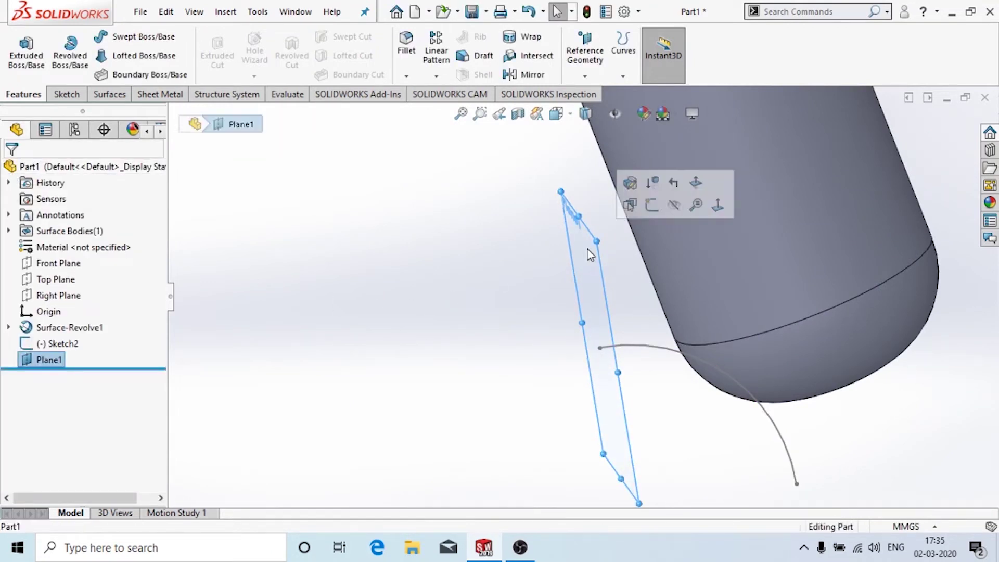
Sketch an 8 mm diameter circle on Plane1 centred on the path's end
{"action": "left_click", "coordinate": [651, 205]}
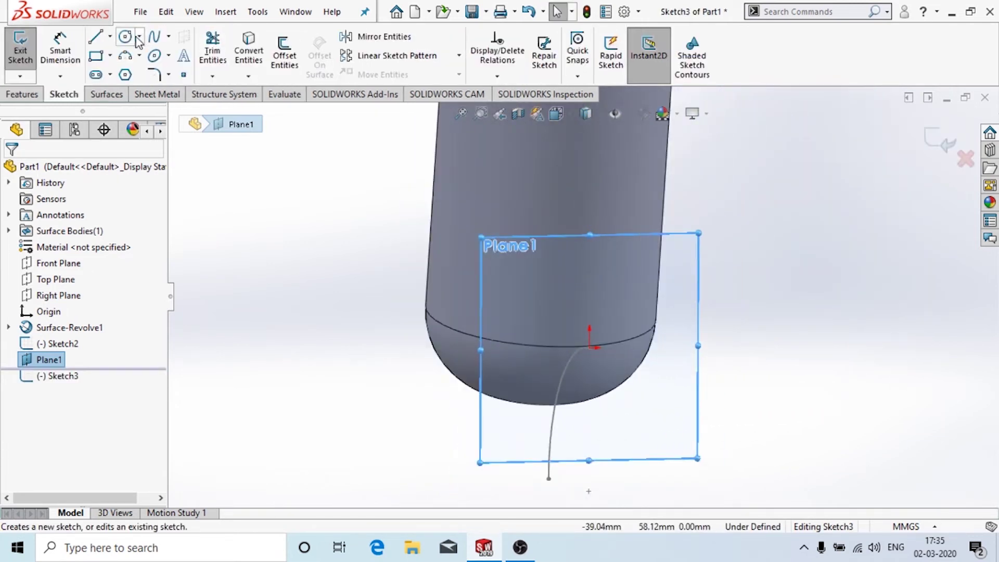
{"action": "left_click", "coordinate": [125, 36]}
{"action": "mouse_move", "coordinate": [569, 380]}
{"action": "middle_mouse_down"}
{"action": "mouse_move", "coordinate": [583, 357]}
{"action": "mouse_move", "coordinate": [553, 408]}
{"action": "mouse_move", "coordinate": [580, 432]}
{"action": "mouse_move", "coordinate": [654, 363]}
{"action": "middle_mouse_up"}
{"action": "left_click", "coordinate": [617, 339]}
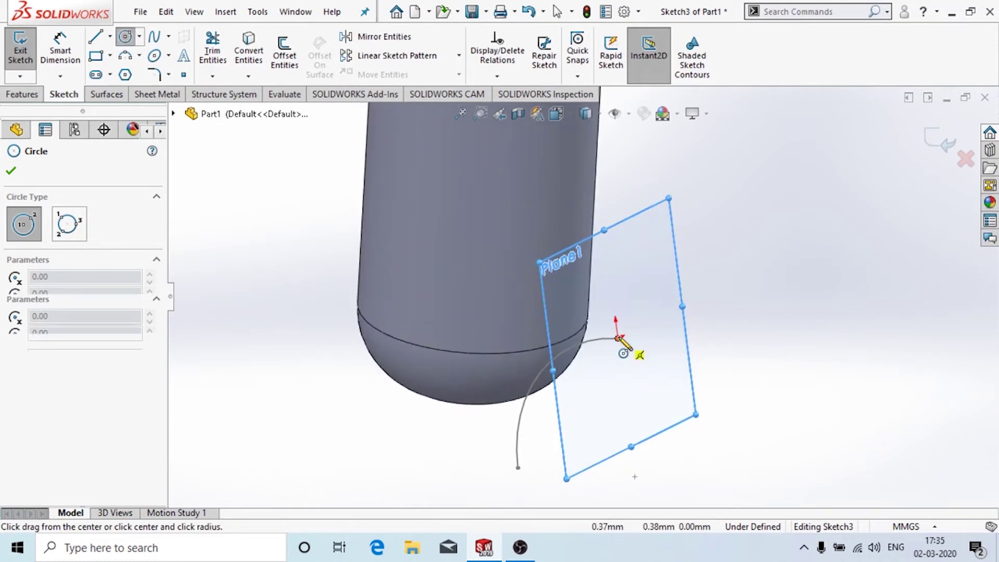
{"action": "left_click", "coordinate": [629, 354]}
{"action": "left_click", "coordinate": [64, 46]}
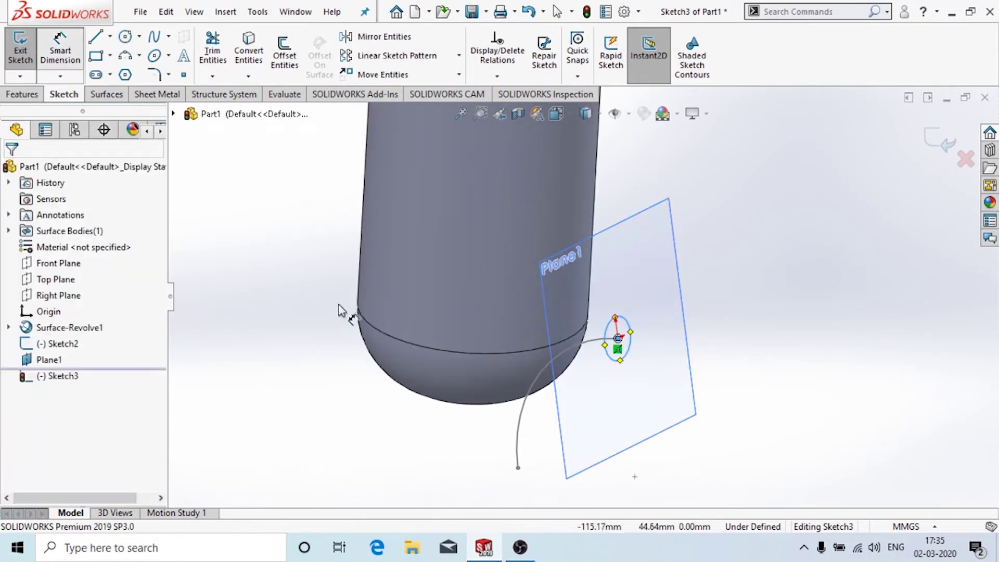
{"action": "left_click", "coordinate": [644, 322]}
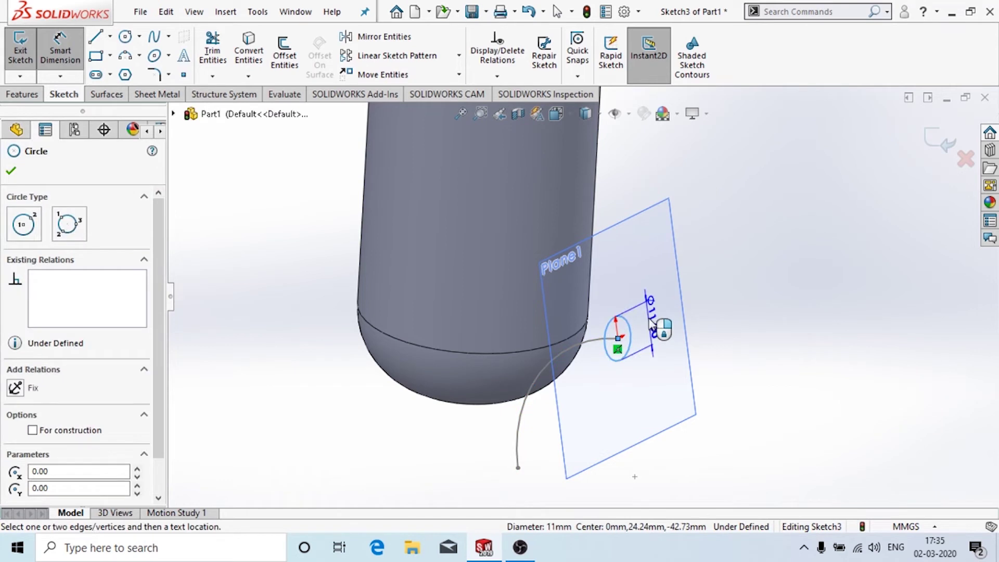
{"action": "left_click", "coordinate": [648, 319]}
{"action": "type", "text": "8"}
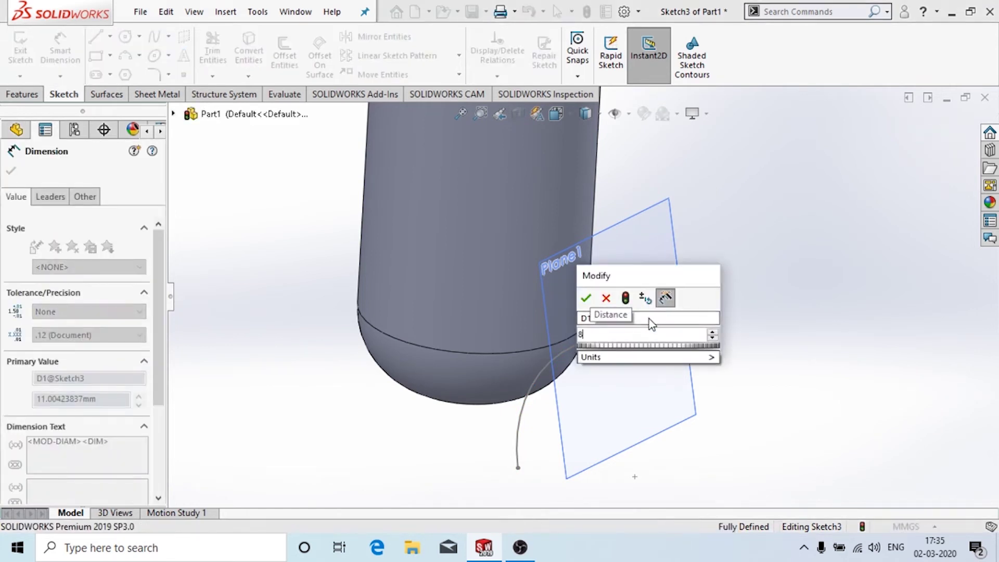
{"action": "key", "text": "Return"}
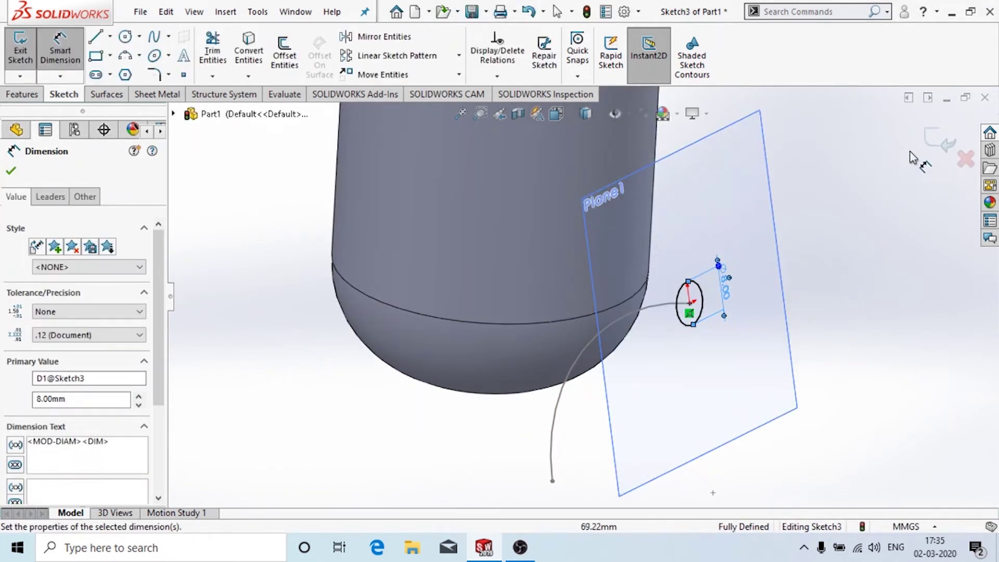
Exit the circle sketch and hide Plane1
{"action": "left_click", "coordinate": [934, 149]}
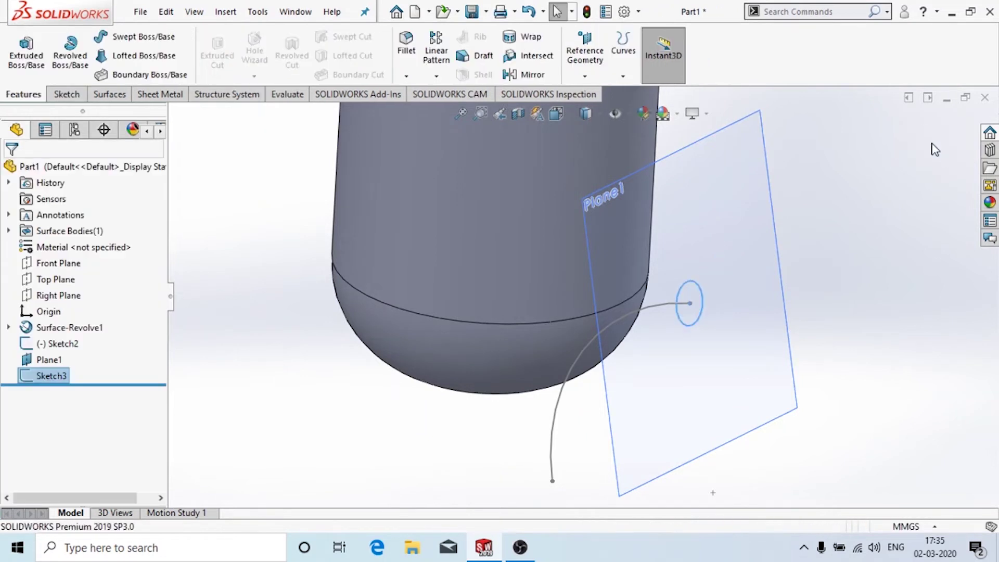
{"action": "left_click", "coordinate": [753, 206]}
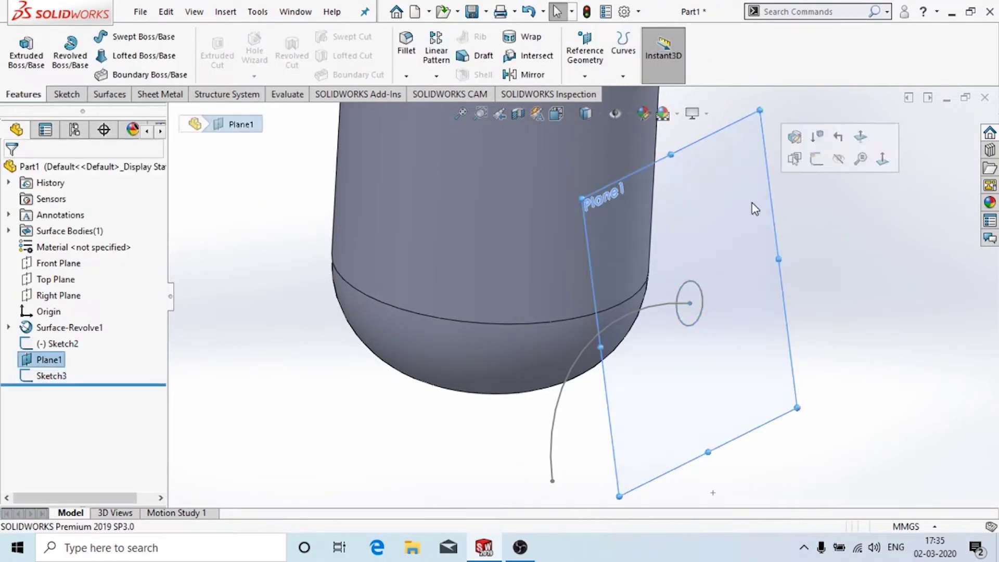
{"action": "left_click", "coordinate": [838, 158]}
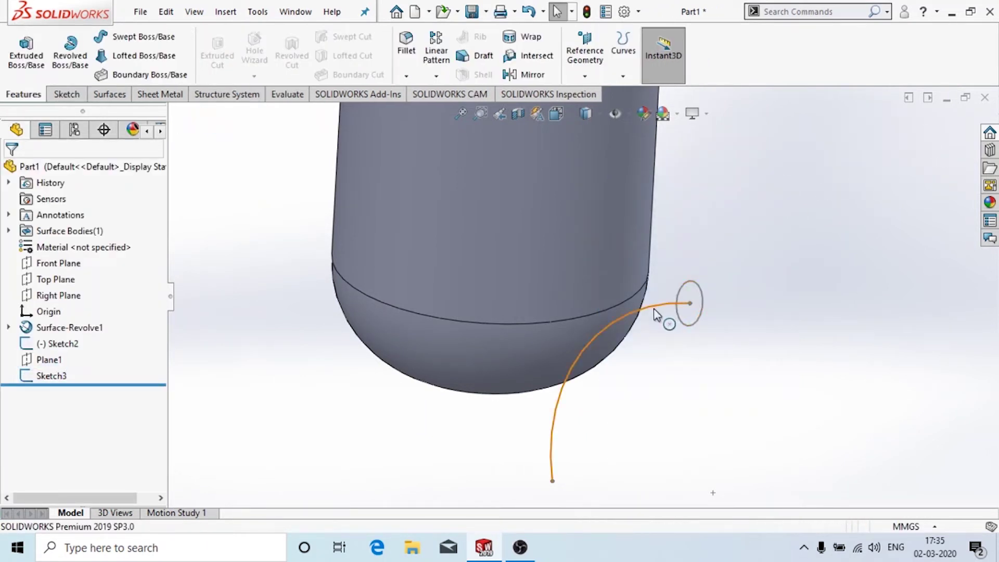
{"action": "left_click", "coordinate": [103, 104]}
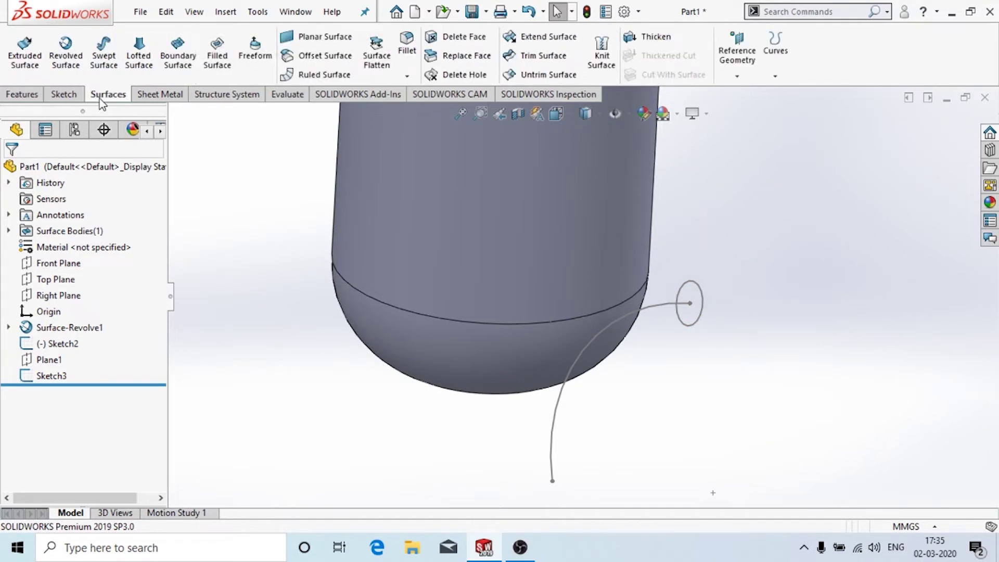
Sweep the Sketch3 circle along the Sketch2 arc to create Surface-Sweep1
{"action": "left_click", "coordinate": [104, 52]}
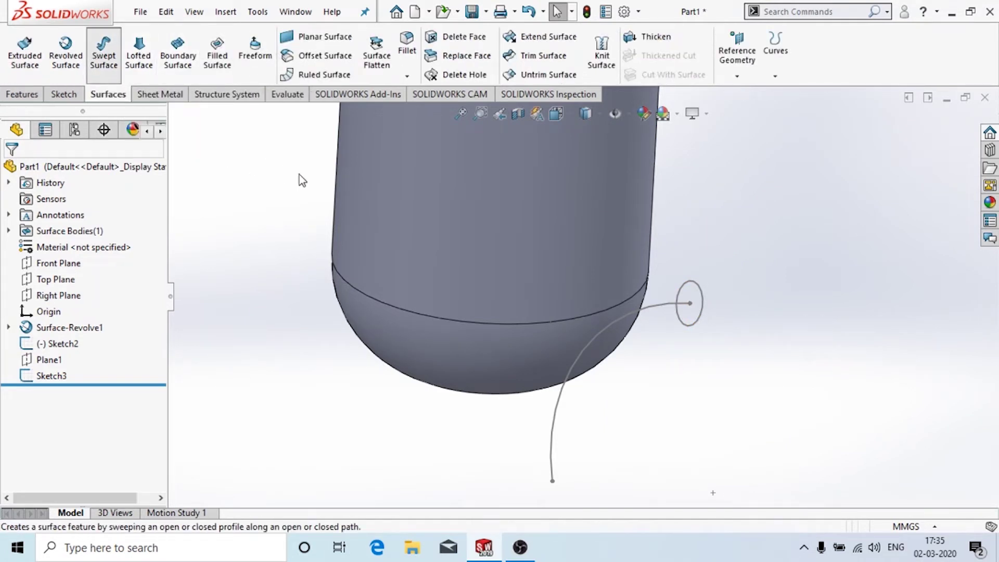
{"action": "left_click", "coordinate": [702, 297]}
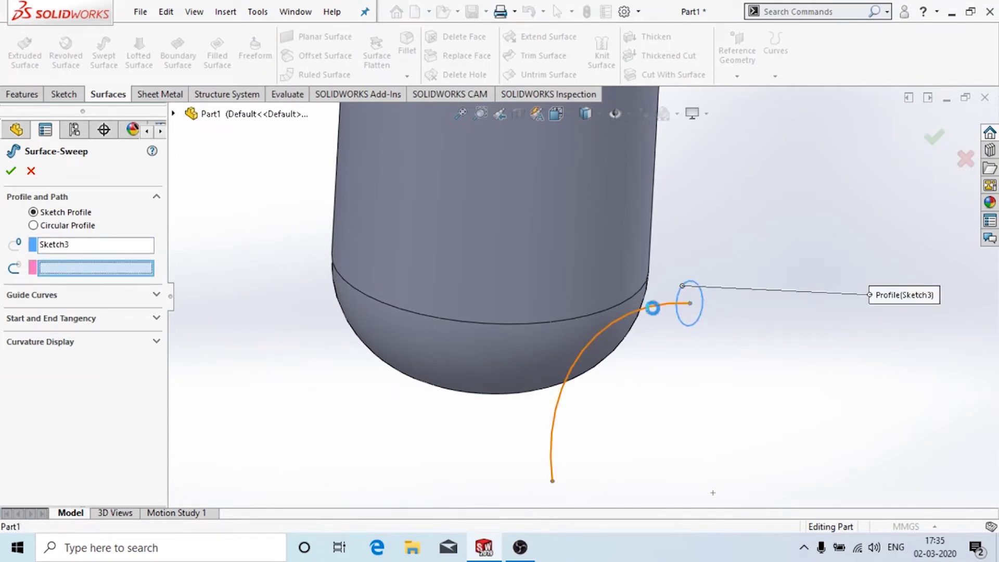
{"action": "left_click", "coordinate": [11, 171]}
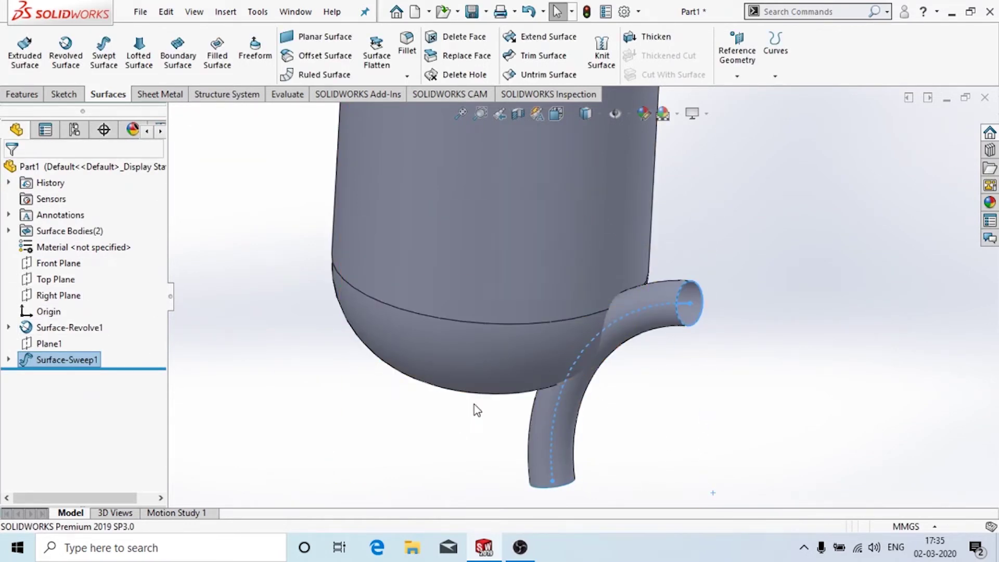
{"action": "scroll", "coordinate": [588, 296], "scroll_direction": "up", "scroll_amount": 3}
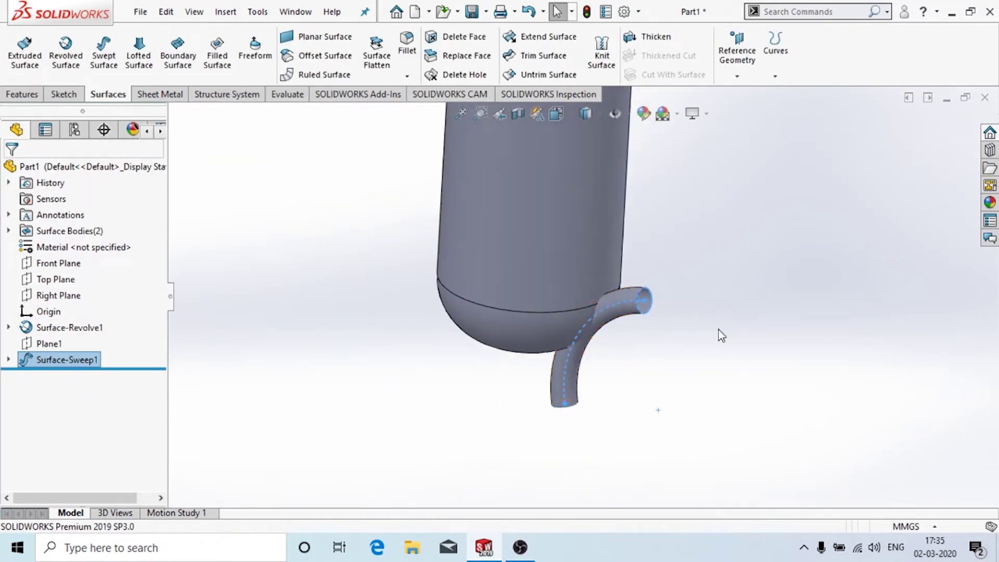
{"action": "left_click", "coordinate": [22, 94]}
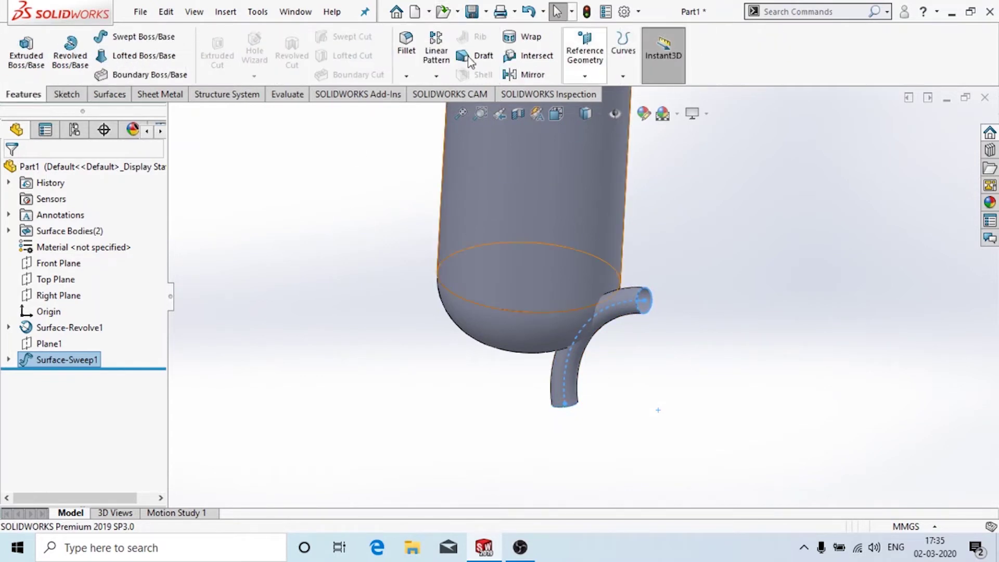
Circular-pattern the swept pipe body 4 times over 360° around the bottle's cylindrical face
{"action": "left_click", "coordinate": [627, 311]}
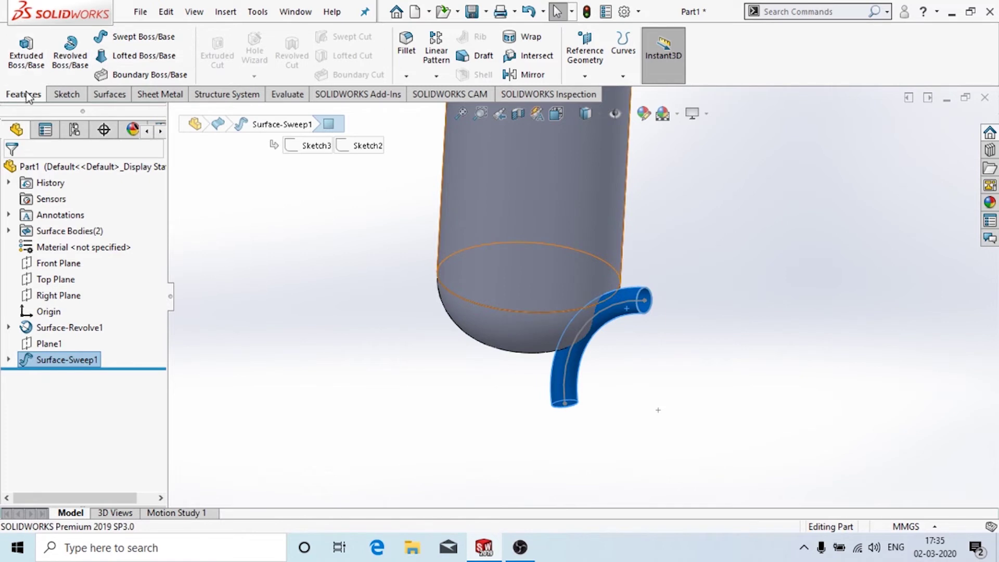
{"action": "left_click", "coordinate": [436, 76]}
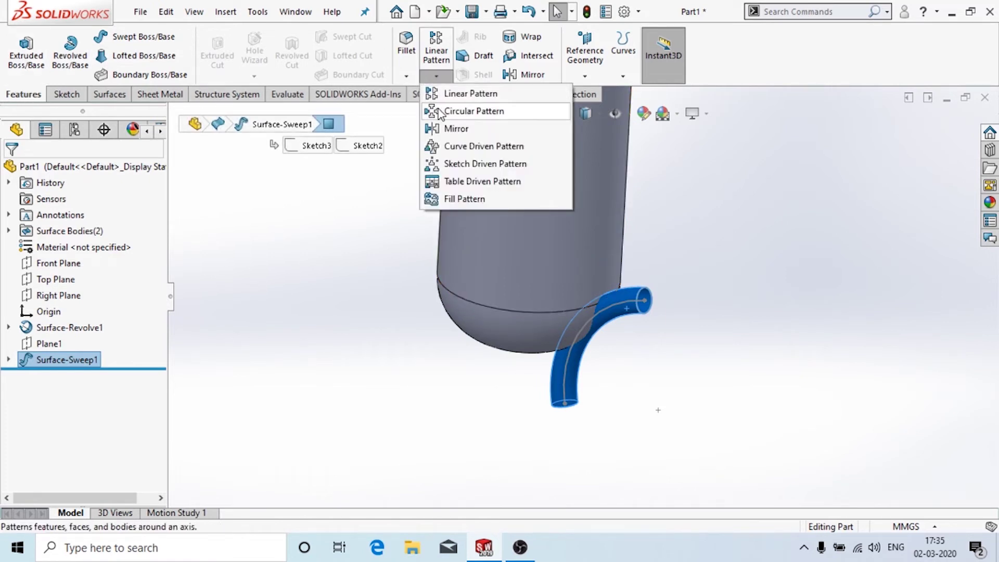
{"action": "left_click", "coordinate": [441, 111]}
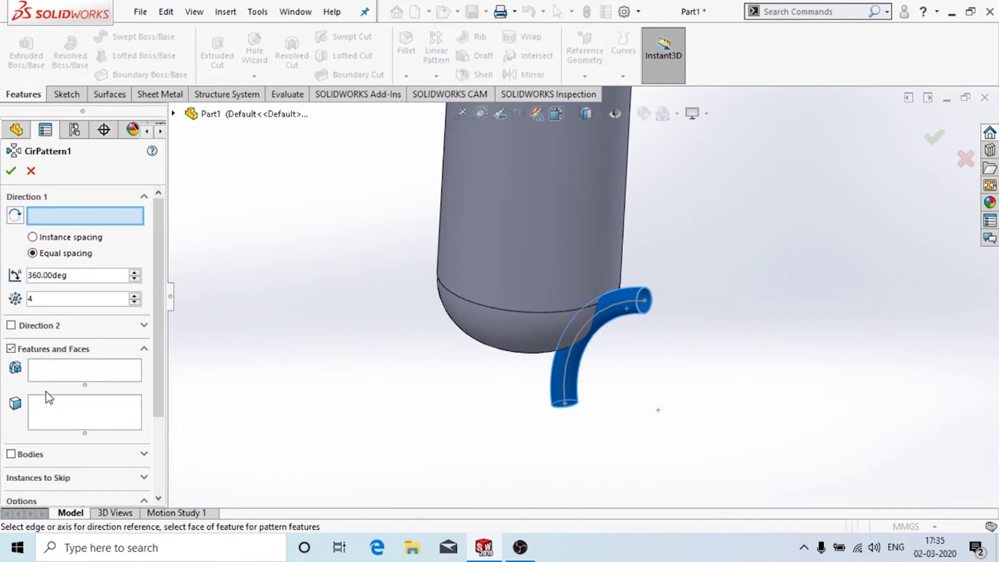
{"action": "scroll", "coordinate": [50, 398], "scroll_direction": "down", "scroll_amount": 3}
{"action": "left_click", "coordinate": [11, 346]}
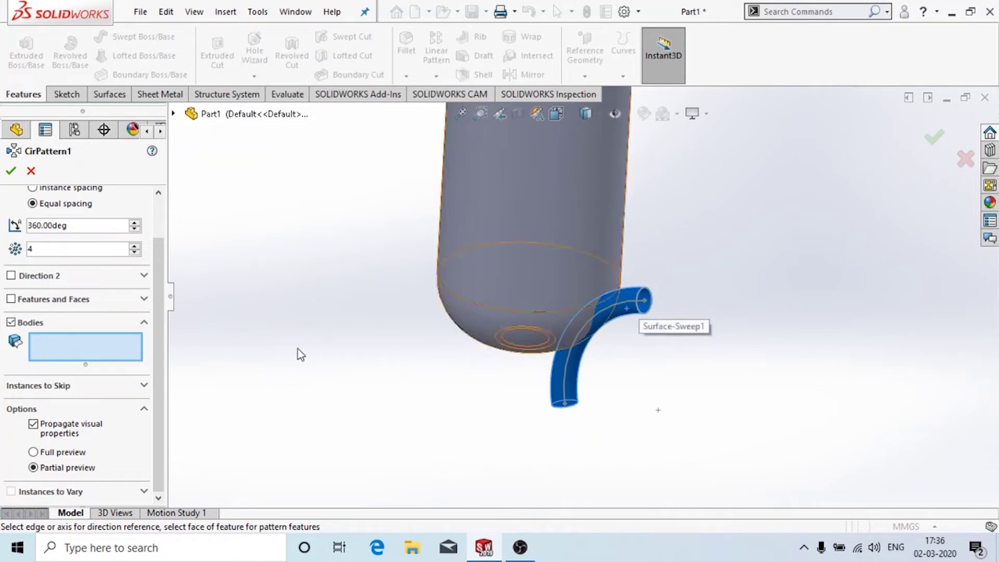
{"action": "left_click", "coordinate": [631, 310]}
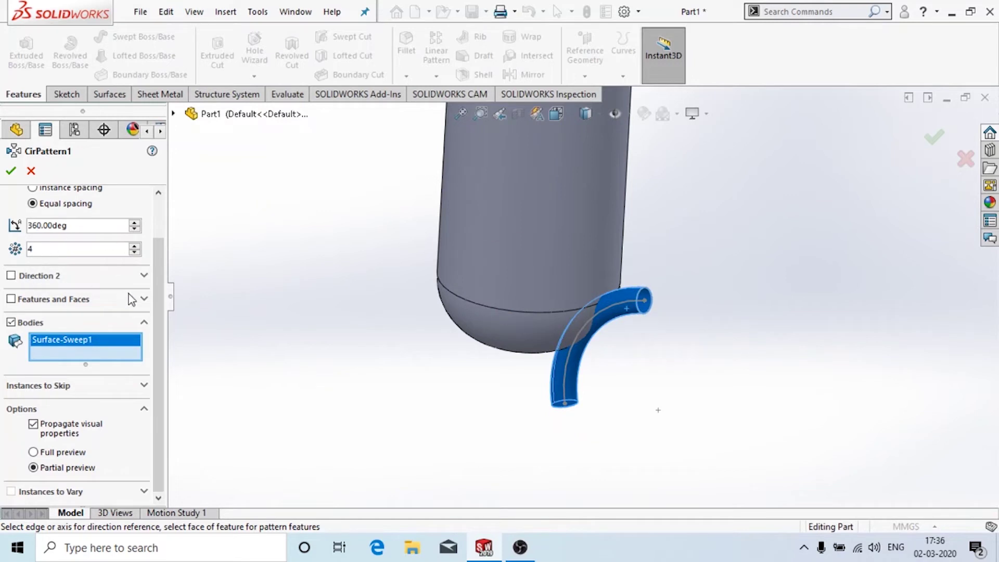
{"action": "scroll", "coordinate": [161, 270], "scroll_direction": "up", "scroll_amount": 1}
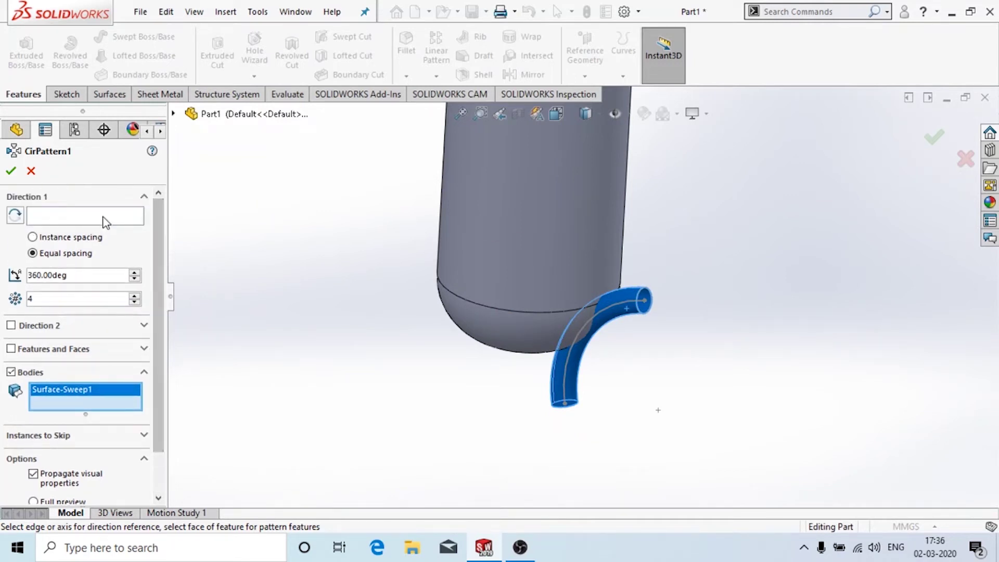
{"action": "left_click", "coordinate": [123, 220]}
{"action": "left_click", "coordinate": [560, 210]}
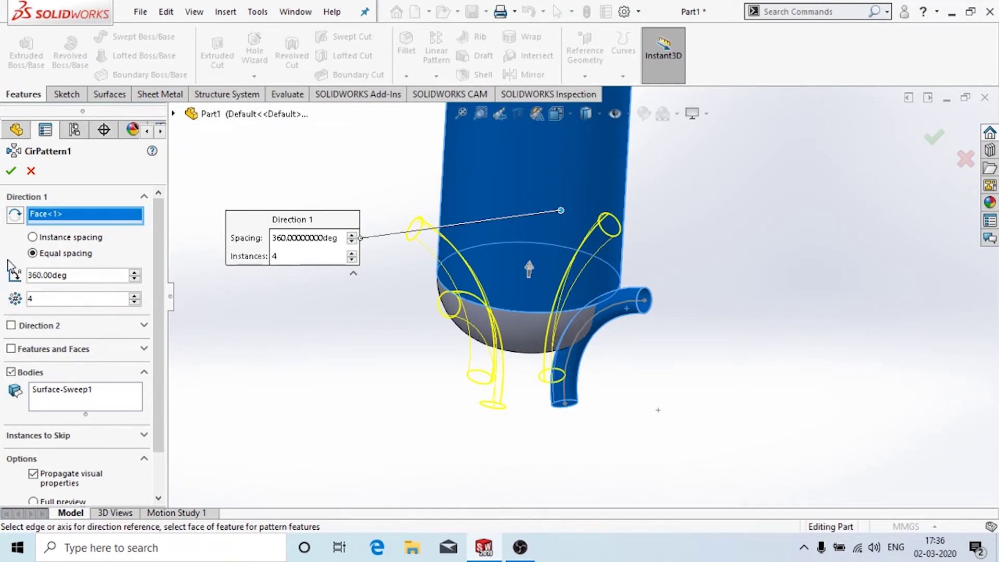
{"action": "left_click", "coordinate": [10, 171]}
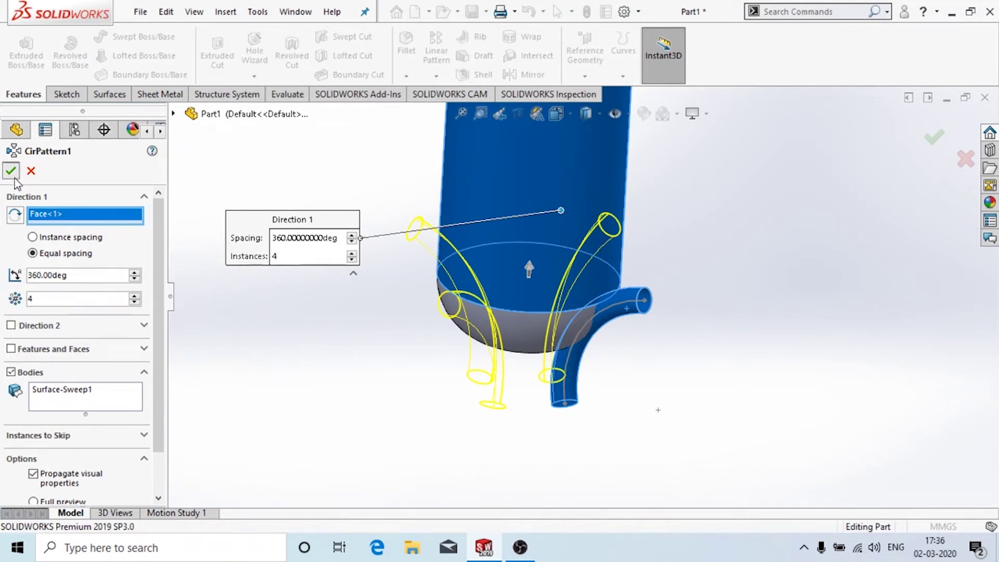
{"action": "left_click", "coordinate": [117, 97]}
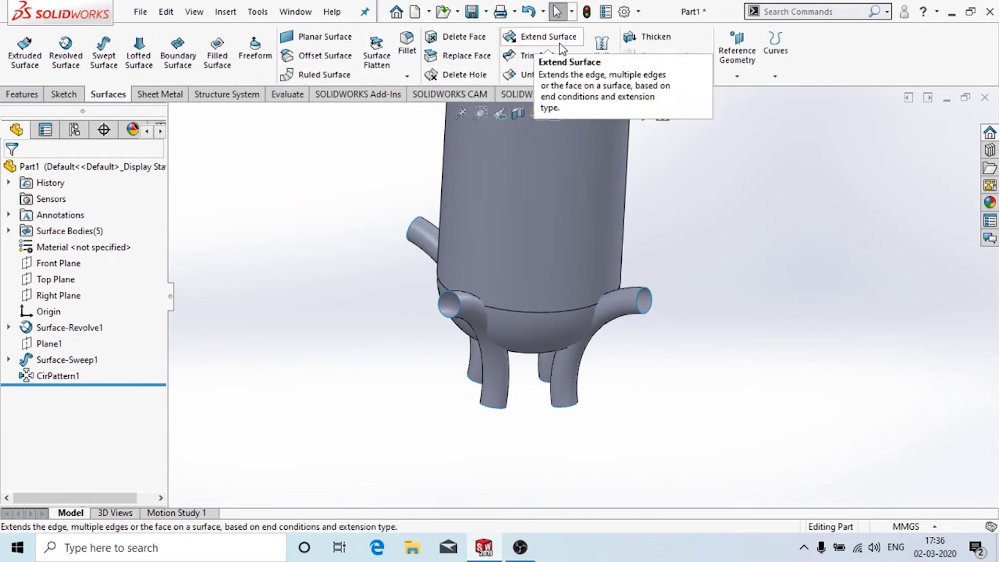
Start a mutual trim with the tank, original pipe and three patterned pipes as trim surfaces
{"action": "left_click", "coordinate": [555, 56]}
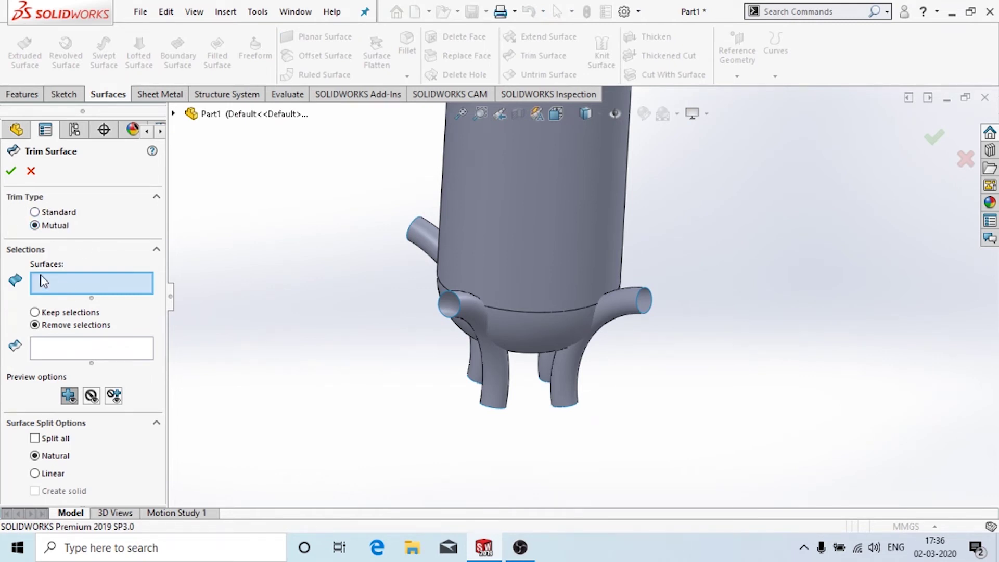
{"action": "left_click", "coordinate": [624, 240]}
{"action": "left_click", "coordinate": [643, 306]}
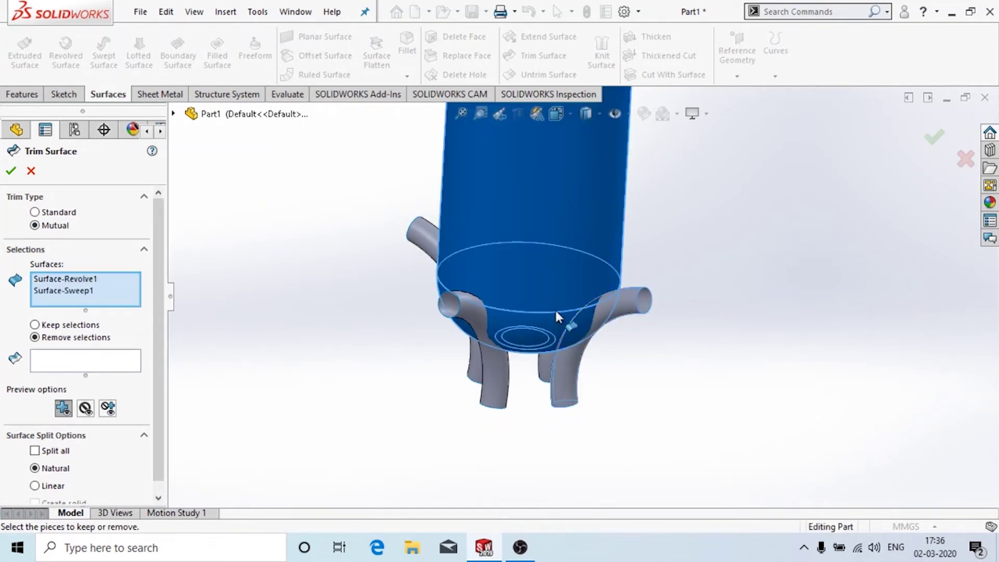
{"action": "left_click", "coordinate": [471, 307]}
{"action": "left_click", "coordinate": [419, 235]}
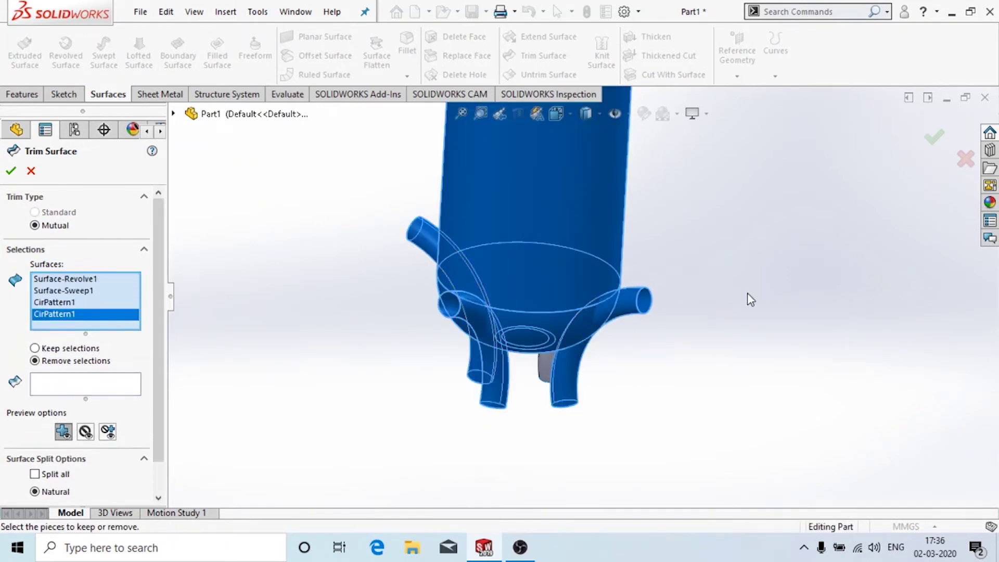
{"action": "middle_click_drag", "start_coordinate": [747, 301], "coordinate": [729, 250]}
{"action": "left_click", "coordinate": [729, 250]}
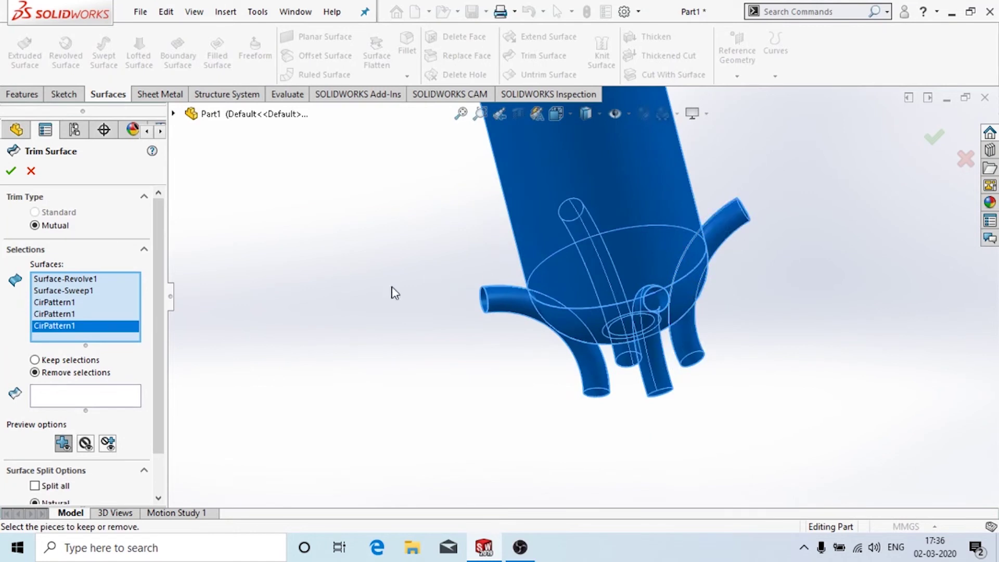
Mark the first two nozzles and their slot patches of the shell for removal
{"action": "left_click", "coordinate": [69, 395]}
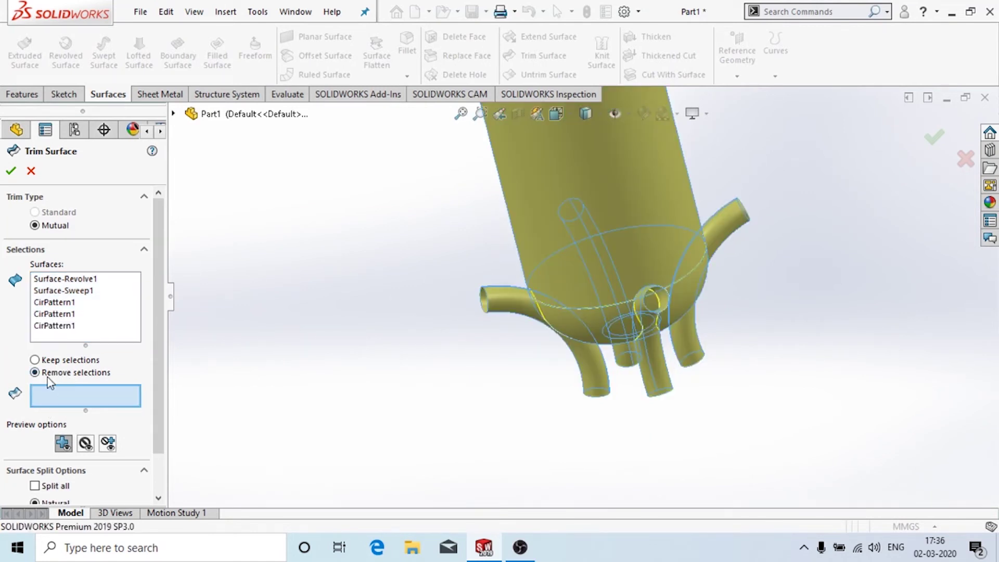
{"action": "middle_click_drag", "start_coordinate": [529, 357], "coordinate": [631, 319]}
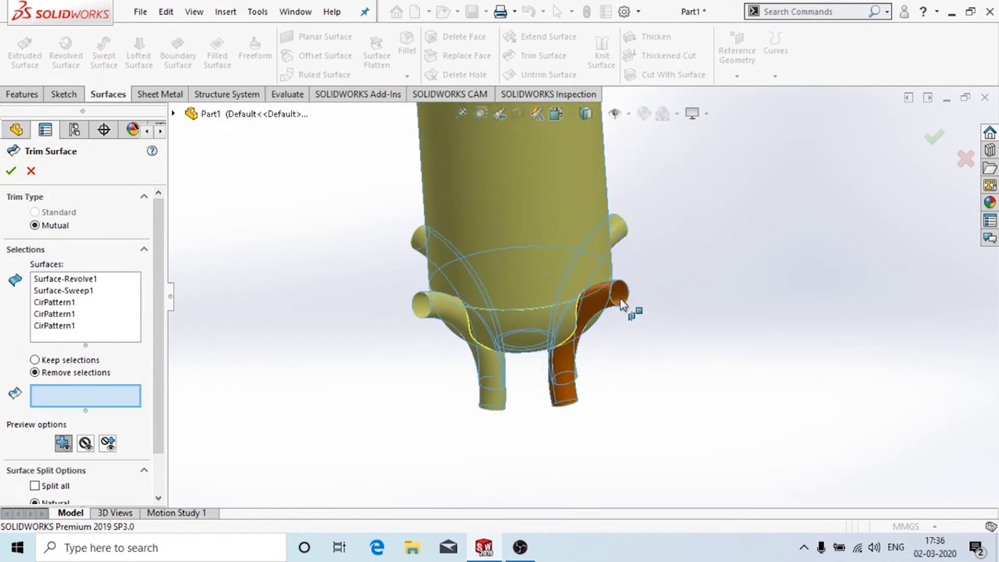
{"action": "left_click", "coordinate": [623, 304]}
{"action": "left_click", "coordinate": [585, 305]}
{"action": "middle_click_drag", "start_coordinate": [467, 355], "coordinate": [511, 320]}
{"action": "left_click", "coordinate": [537, 319]}
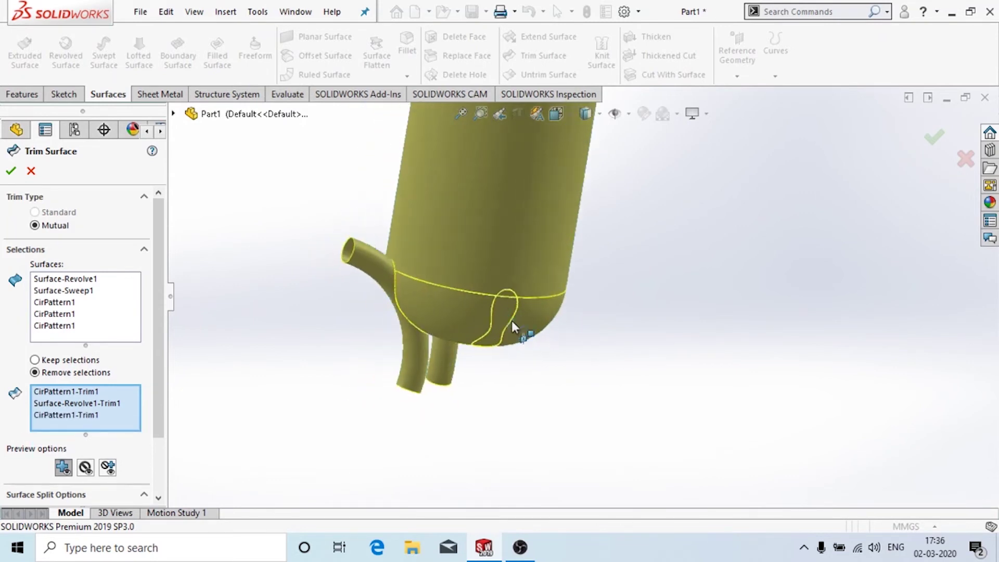
{"action": "left_click", "coordinate": [493, 310]}
Mark the remaining nozzle, its slot patch, the sweep pipe and the last shell patch for removal
{"action": "middle_click_drag", "start_coordinate": [417, 328], "coordinate": [556, 358]}
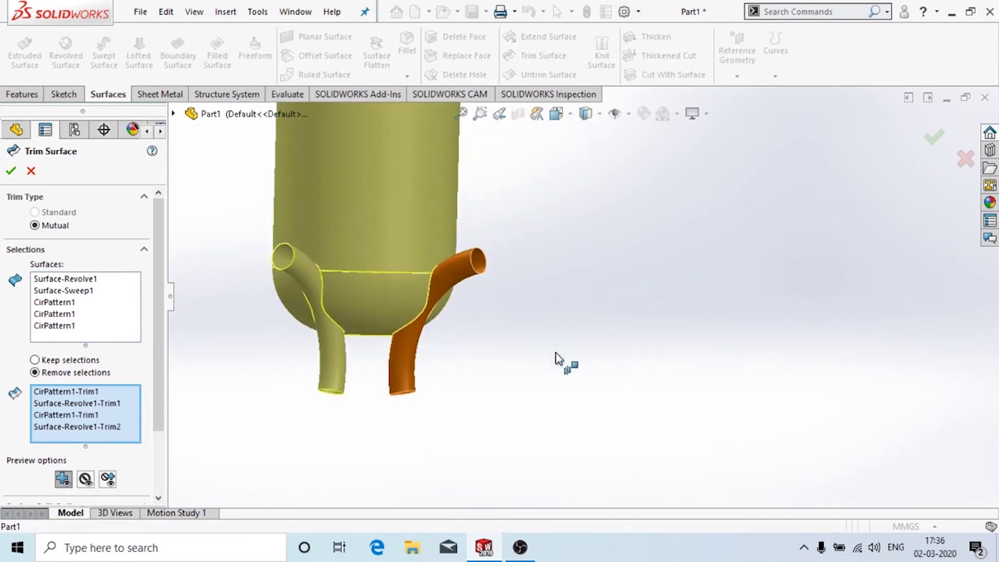
{"action": "left_click", "coordinate": [482, 277]}
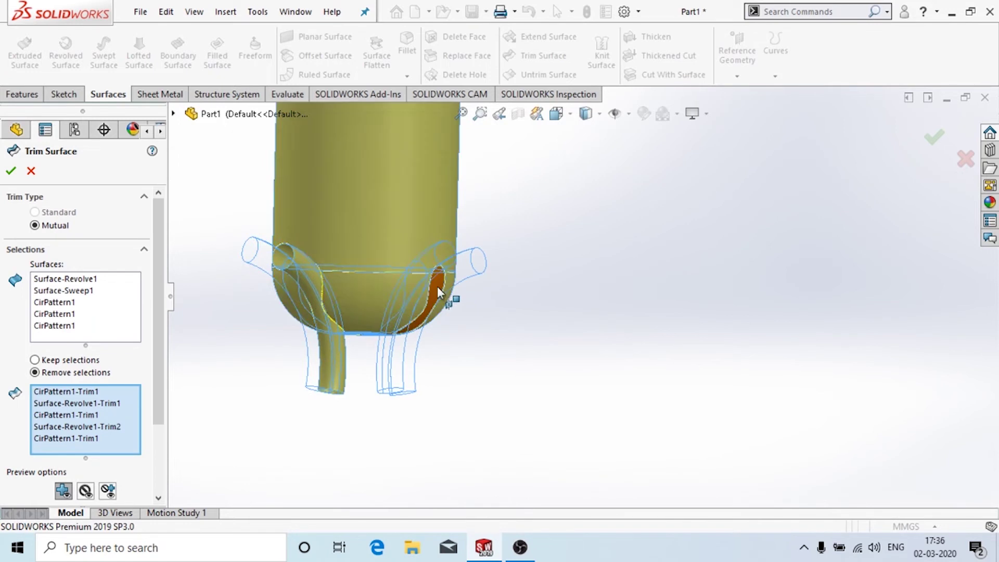
{"action": "left_click", "coordinate": [437, 286]}
{"action": "middle_click_drag", "start_coordinate": [437, 286], "coordinate": [362, 269]}
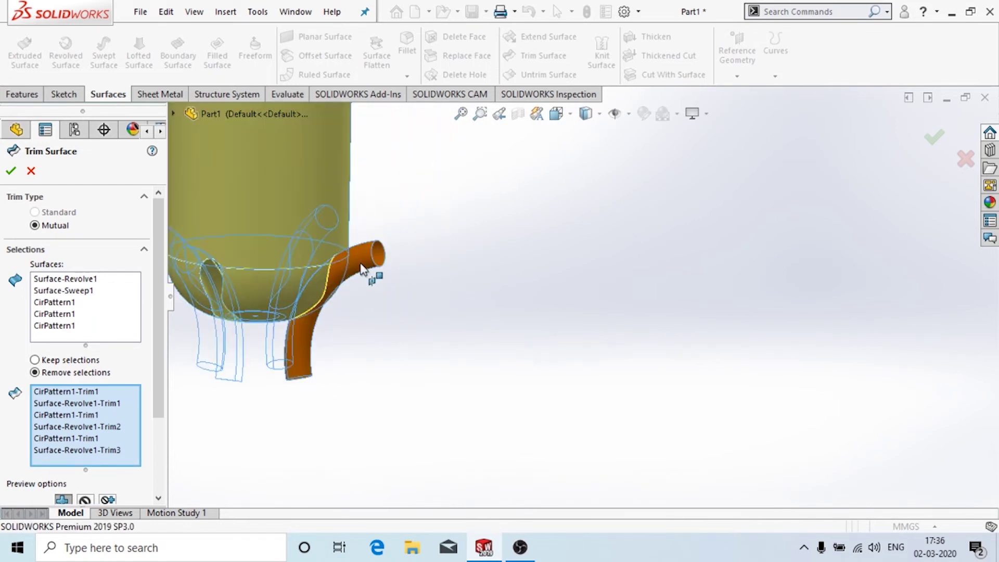
{"action": "left_click", "coordinate": [362, 270]}
{"action": "left_click", "coordinate": [332, 277]}
{"action": "middle_click_drag", "start_coordinate": [420, 313], "coordinate": [2, 104]}
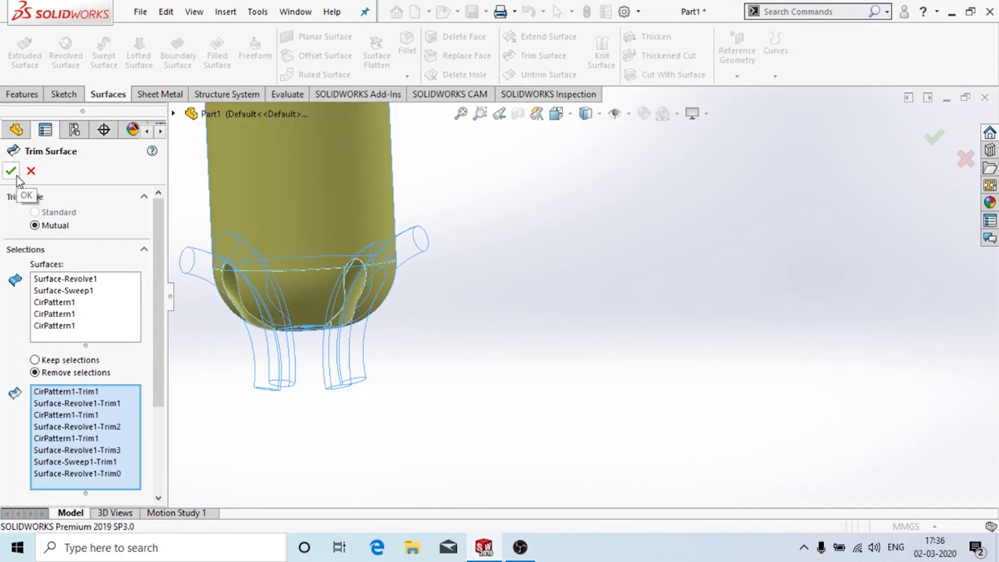
Zoom and orbit around Surface-Trim1 to inspect the slot openings at the bottle's base
{"action": "scroll", "coordinate": [442, 397], "scroll_direction": "up", "scroll_amount": 3}
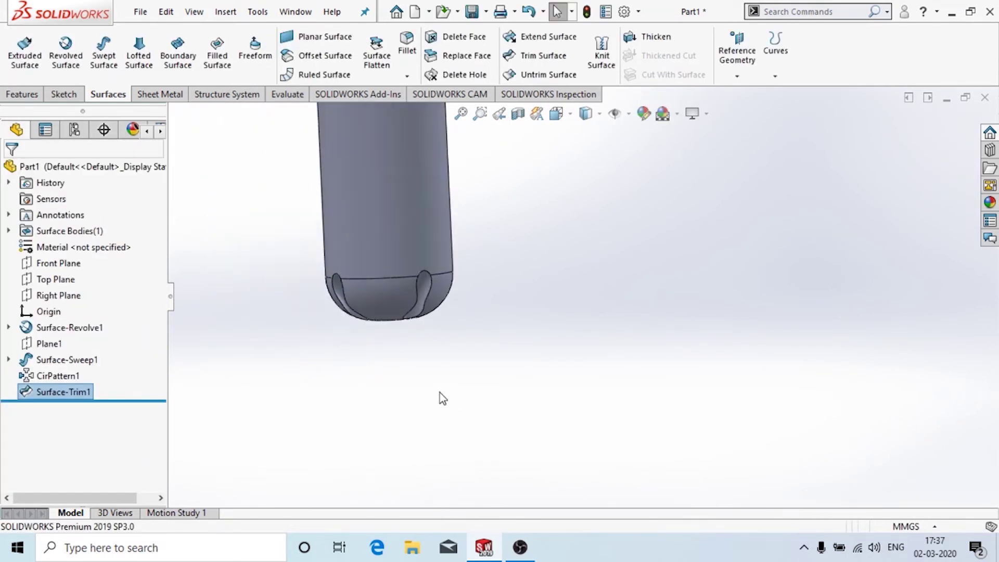
{"action": "scroll", "coordinate": [494, 321], "scroll_direction": "up", "scroll_amount": 3}
{"action": "middle_click_drag", "start_coordinate": [515, 346], "coordinate": [438, 413]}
{"action": "scroll", "coordinate": [438, 413], "scroll_direction": "up", "scroll_amount": 3}
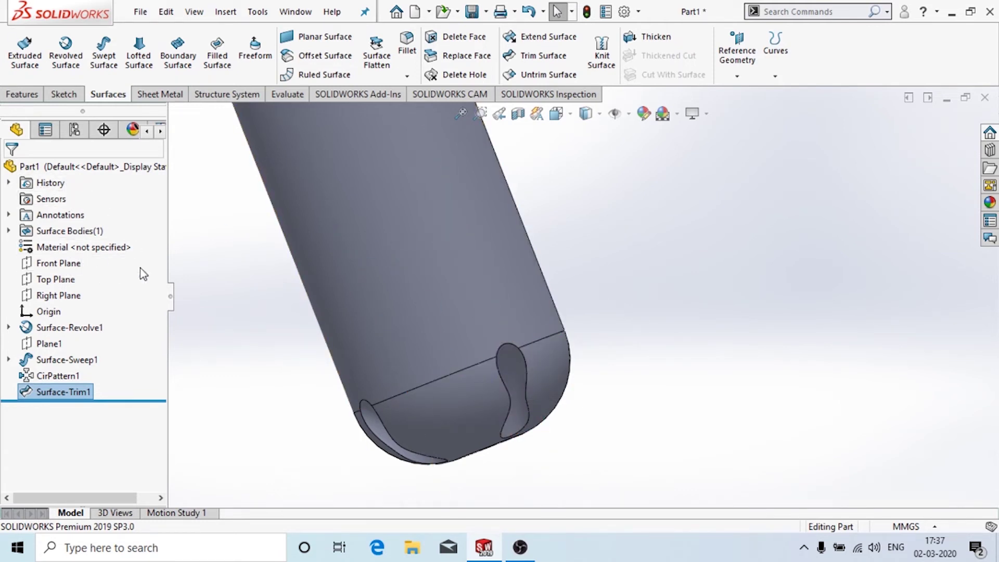
{"action": "scroll", "coordinate": [245, 332], "scroll_direction": "up", "scroll_amount": 5}
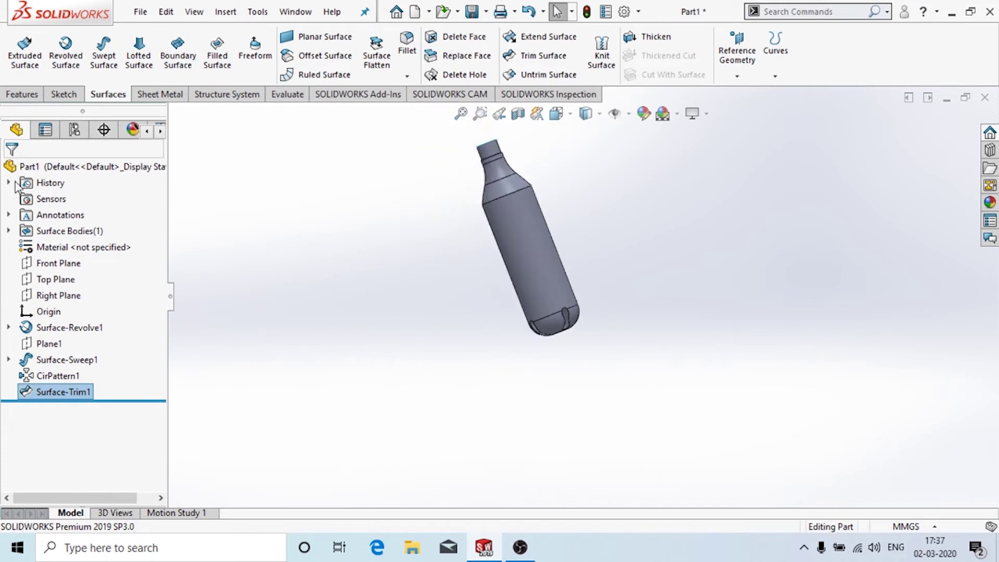
Select Right Plane and view it Normal To, with the Sketch tools showing
{"action": "left_click", "coordinate": [42, 298]}
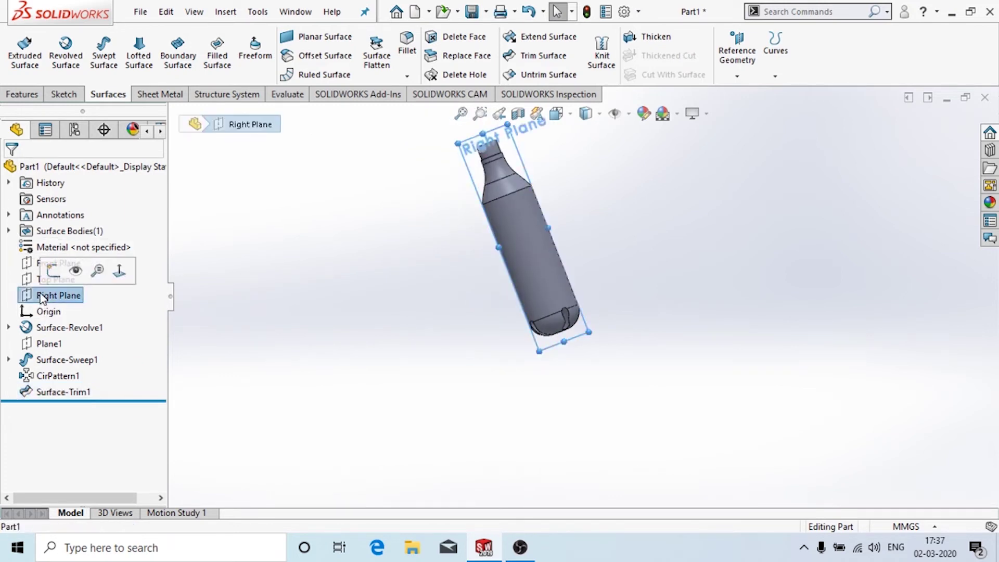
{"action": "left_click", "coordinate": [123, 271]}
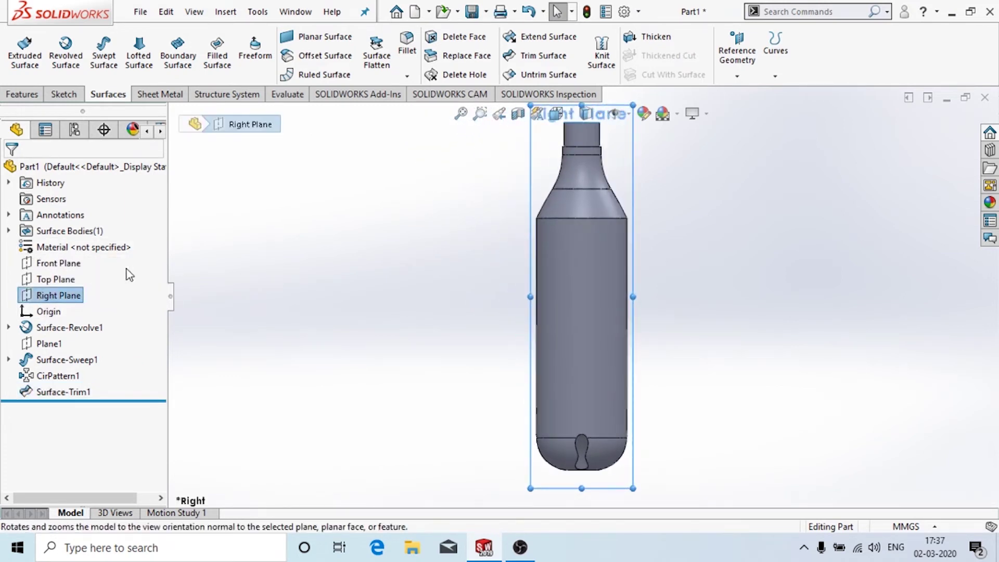
{"action": "left_click", "coordinate": [63, 95]}
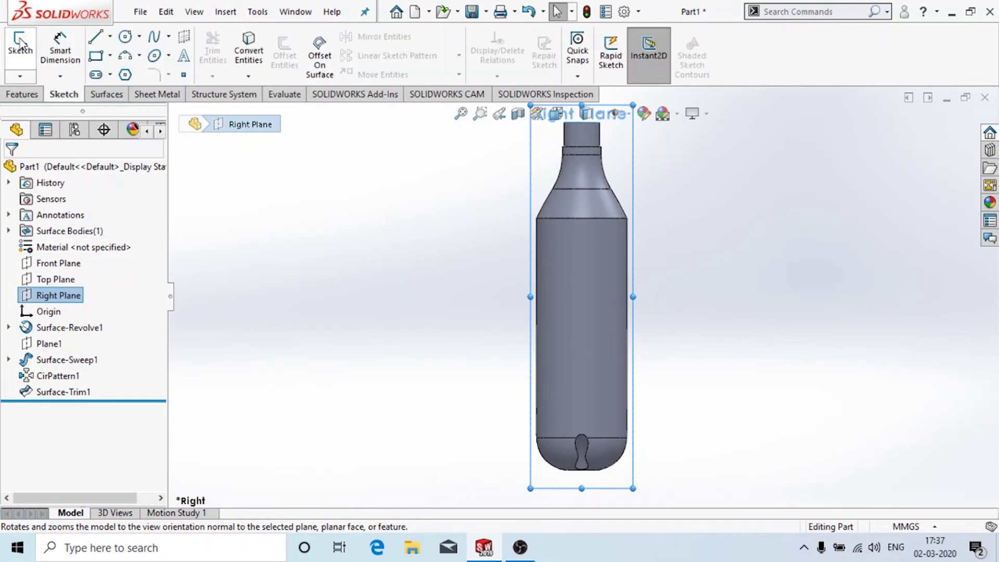
Start a sketch on Right Plane and draw a 3-point arc beside the bottle
{"action": "left_click", "coordinate": [20, 46]}
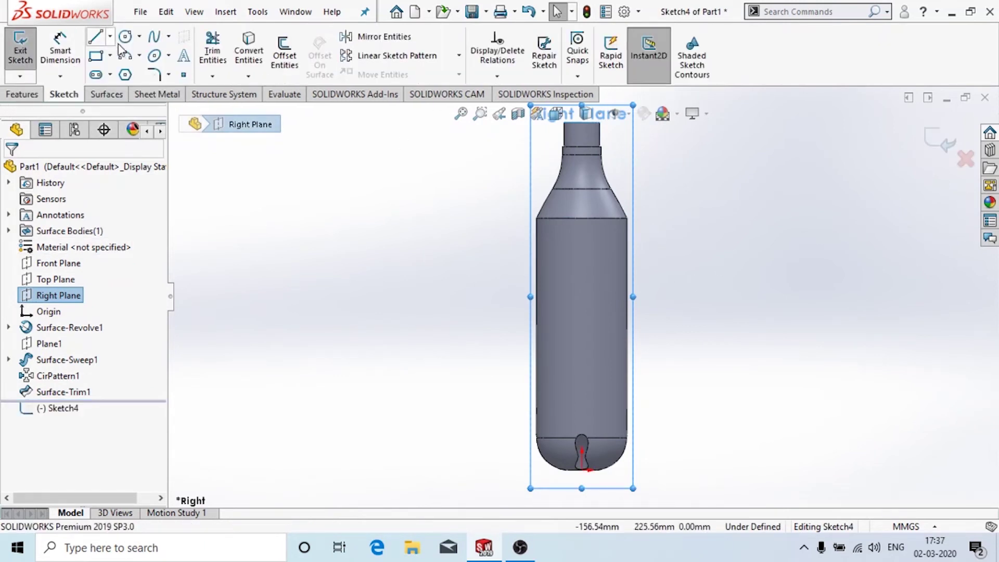
{"action": "left_click", "coordinate": [653, 218]}
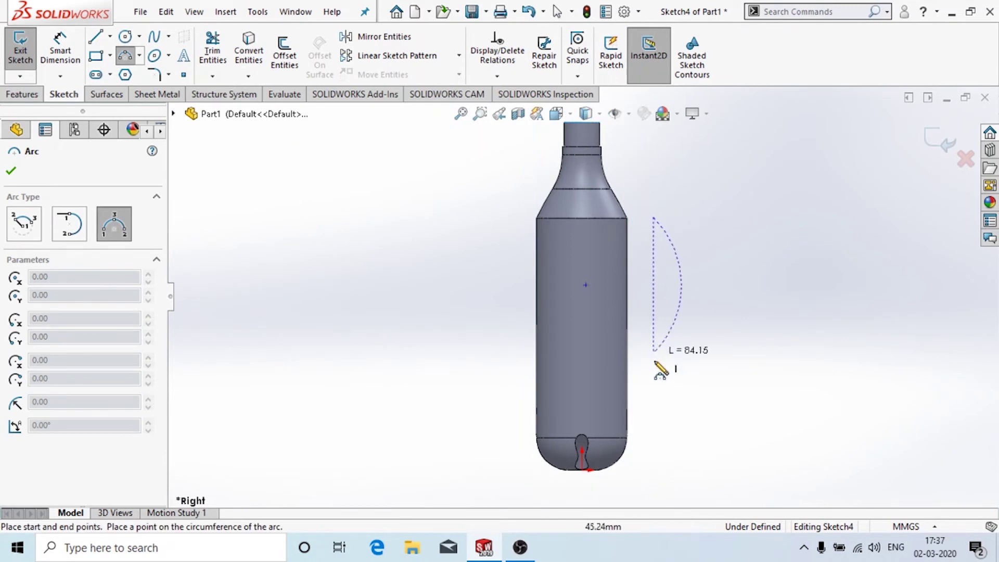
{"action": "left_click", "coordinate": [654, 437]}
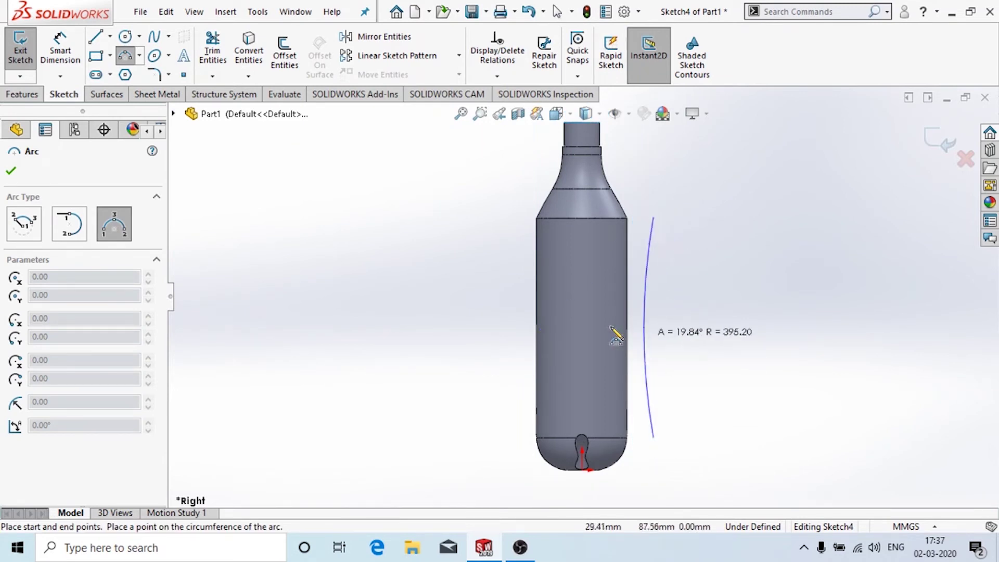
{"action": "left_click", "coordinate": [616, 336]}
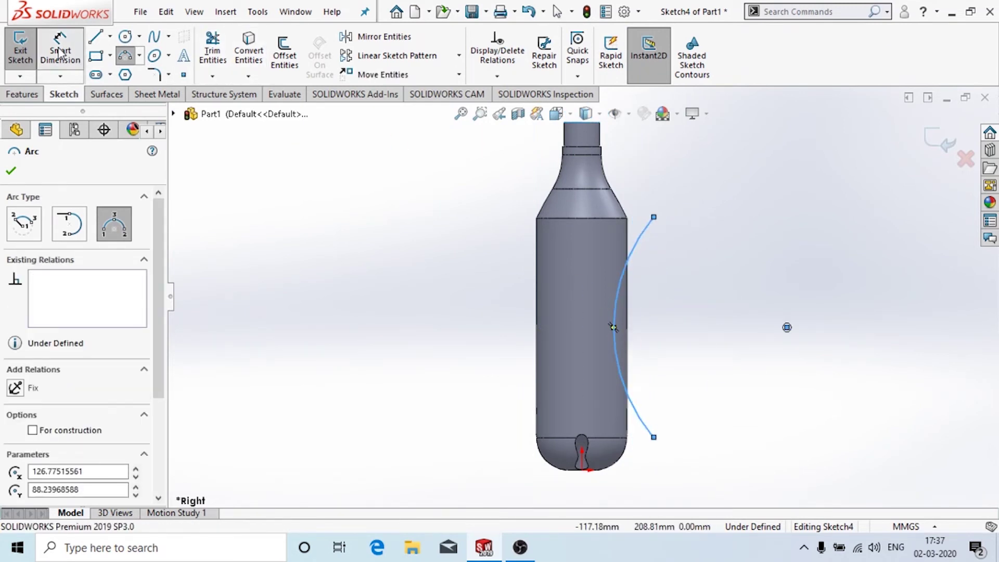
{"action": "key", "text": "Escape"}
Dimension the arc's centre 160 horizontally and 80 vertically from the origin
{"action": "left_click", "coordinate": [787, 328]}
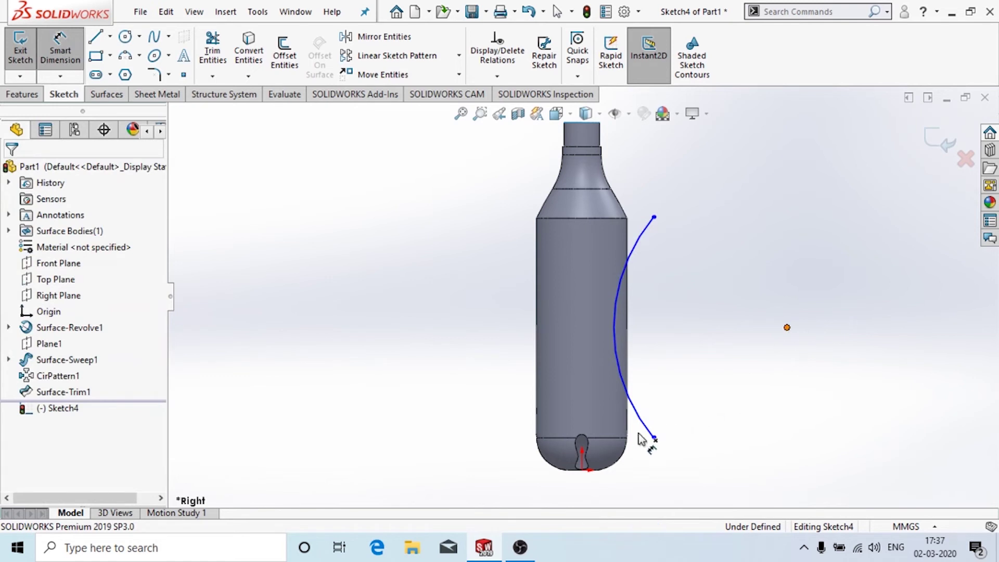
{"action": "left_click", "coordinate": [582, 471]}
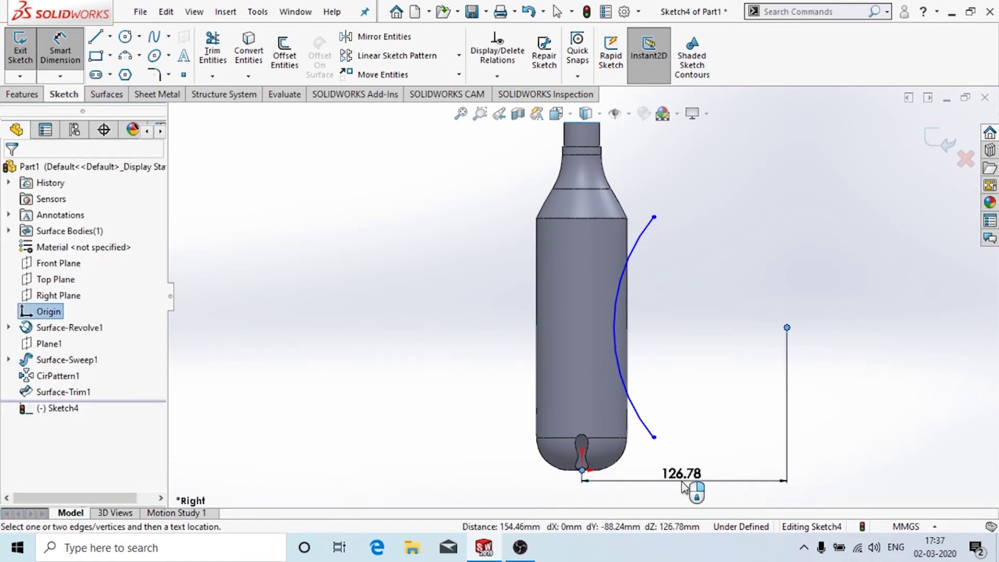
{"action": "left_click", "coordinate": [683, 486]}
{"action": "type", "text": "1"}
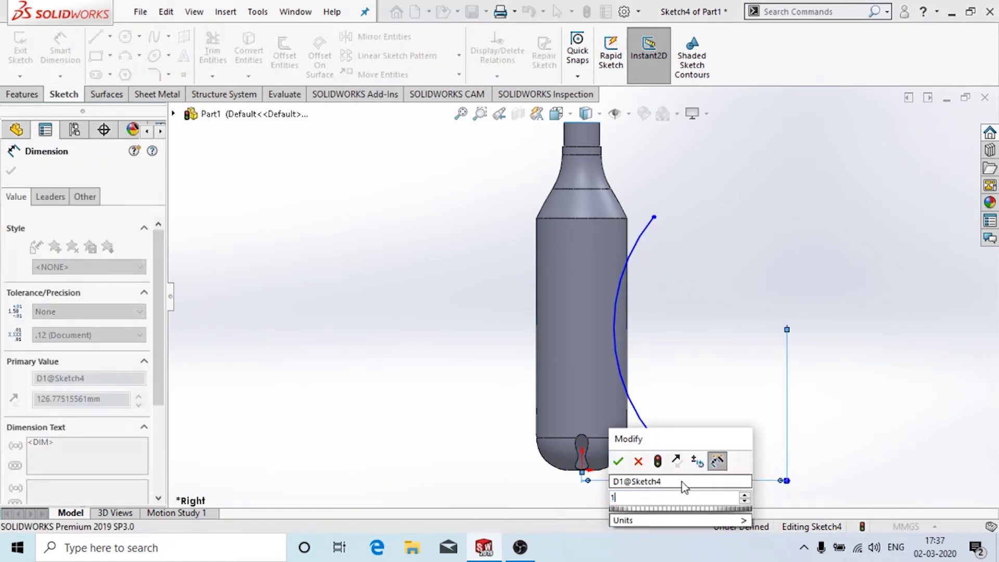
{"action": "type", "text": "60"}
{"action": "key", "text": "Return"}
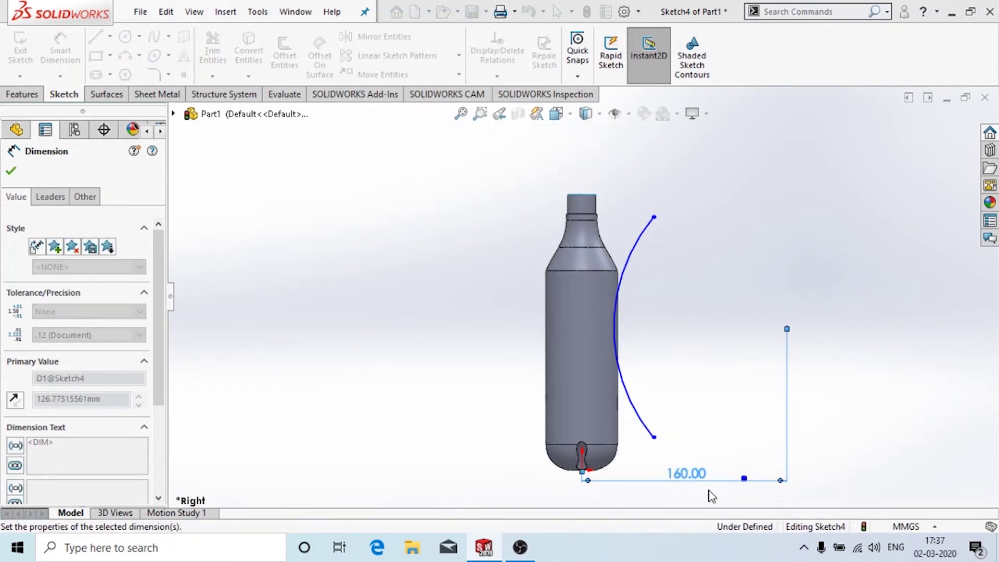
{"action": "left_click", "coordinate": [787, 329]}
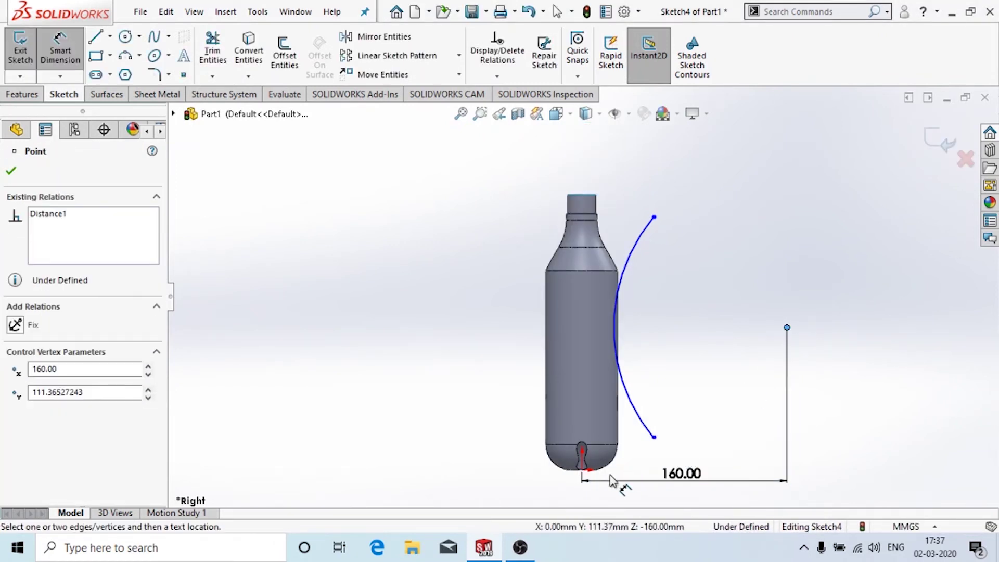
{"action": "left_click", "coordinate": [582, 471]}
{"action": "left_click", "coordinate": [905, 387]}
{"action": "type", "text": "80"}
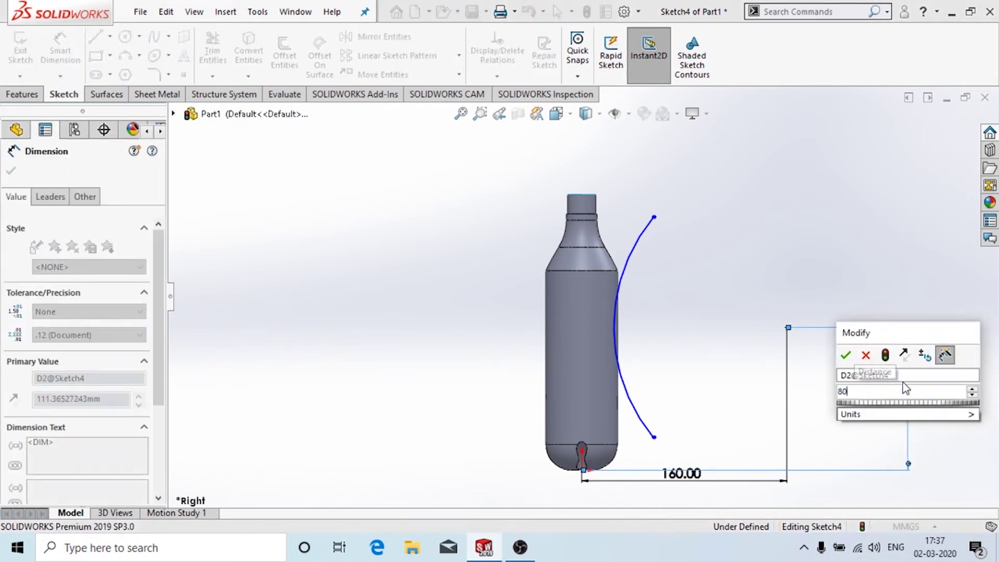
{"action": "key", "text": "Escape"}
Give the arc a 135 radius and exit Sketch4
{"action": "left_click", "coordinate": [624, 312]}
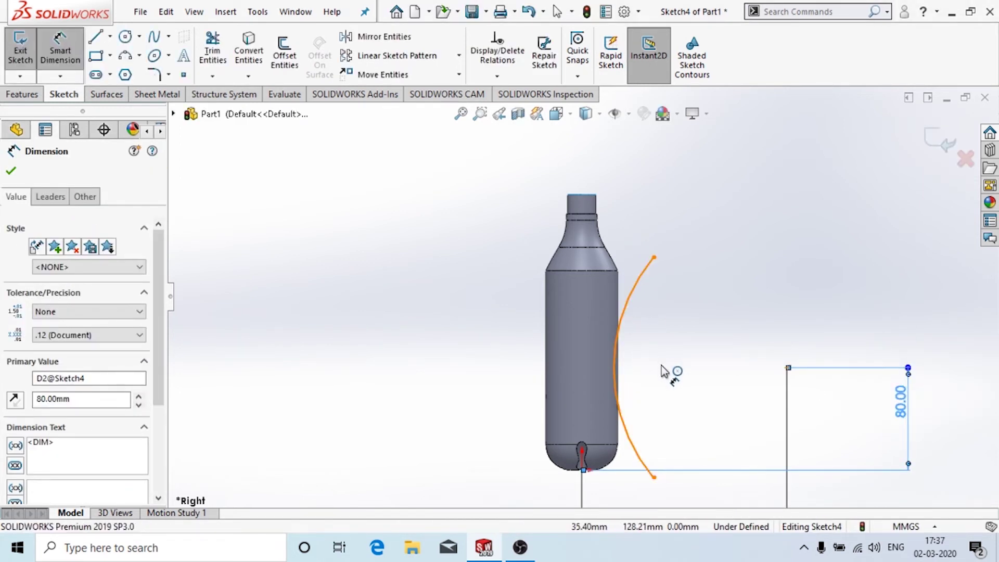
{"action": "left_click", "coordinate": [667, 374]}
{"action": "type", "text": "135"}
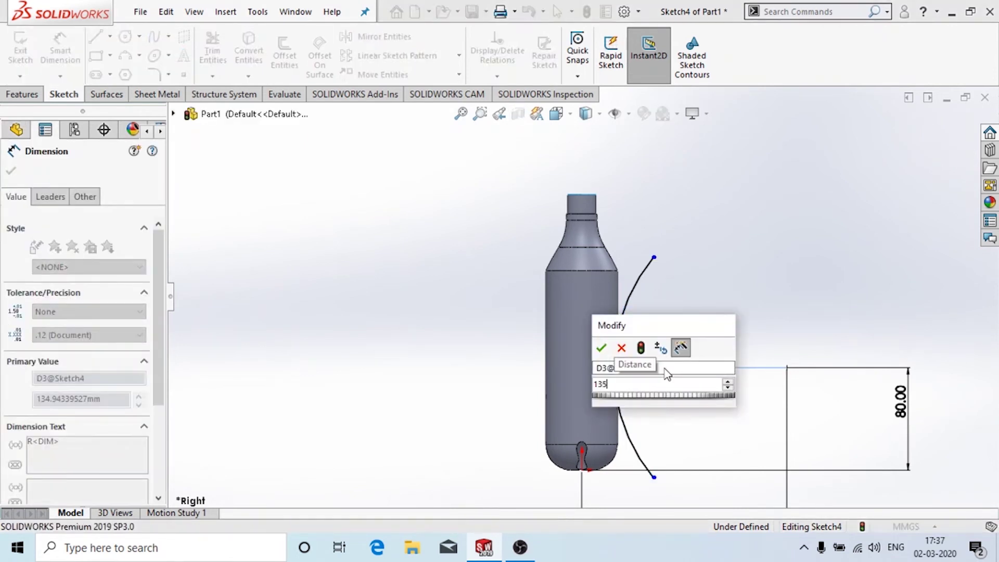
{"action": "key", "text": "Return"}
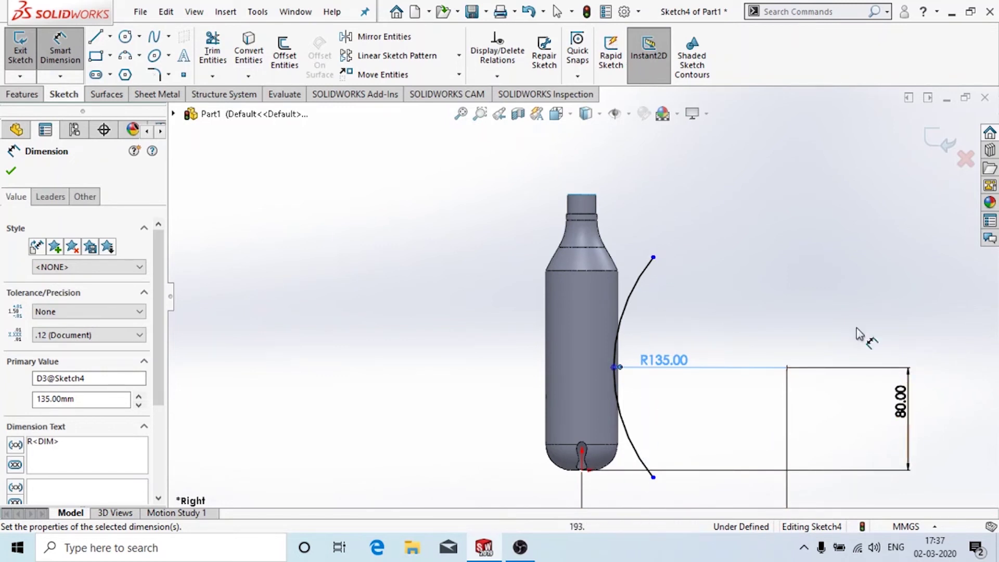
{"action": "left_click", "coordinate": [928, 143]}
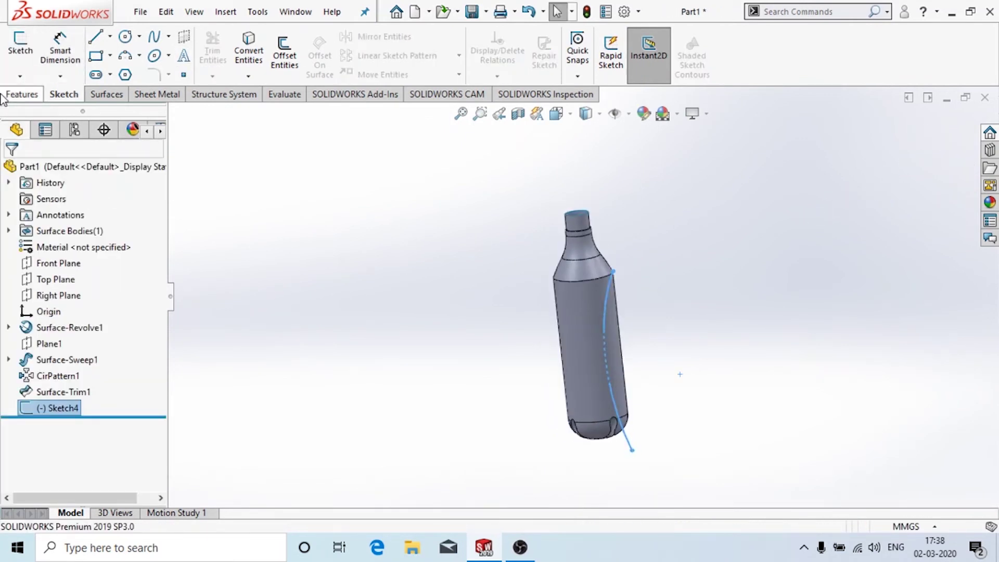
Create Plane2 through the arc's shoulder end point, perpendicular to the Sketch4 arc
{"action": "left_click", "coordinate": [21, 94]}
{"action": "left_click", "coordinate": [585, 52]}
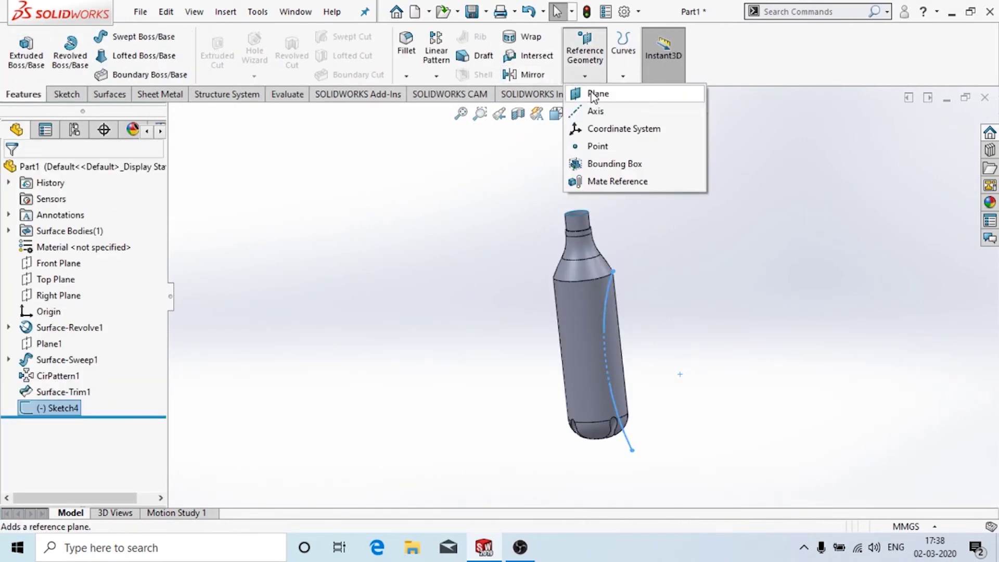
{"action": "left_click", "coordinate": [593, 93]}
{"action": "scroll", "coordinate": [614, 276], "scroll_direction": "down", "scroll_amount": 4}
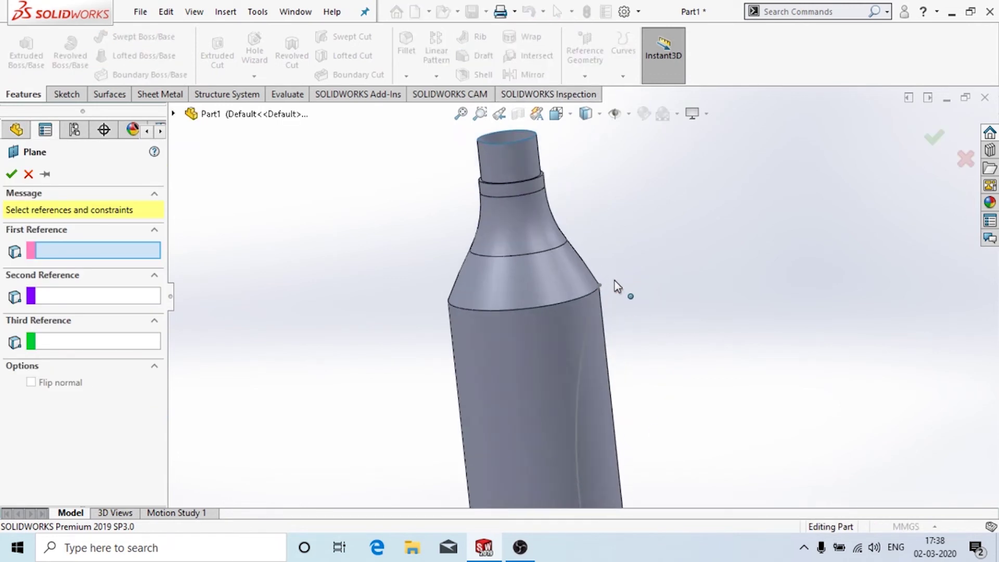
{"action": "left_click", "coordinate": [598, 285]}
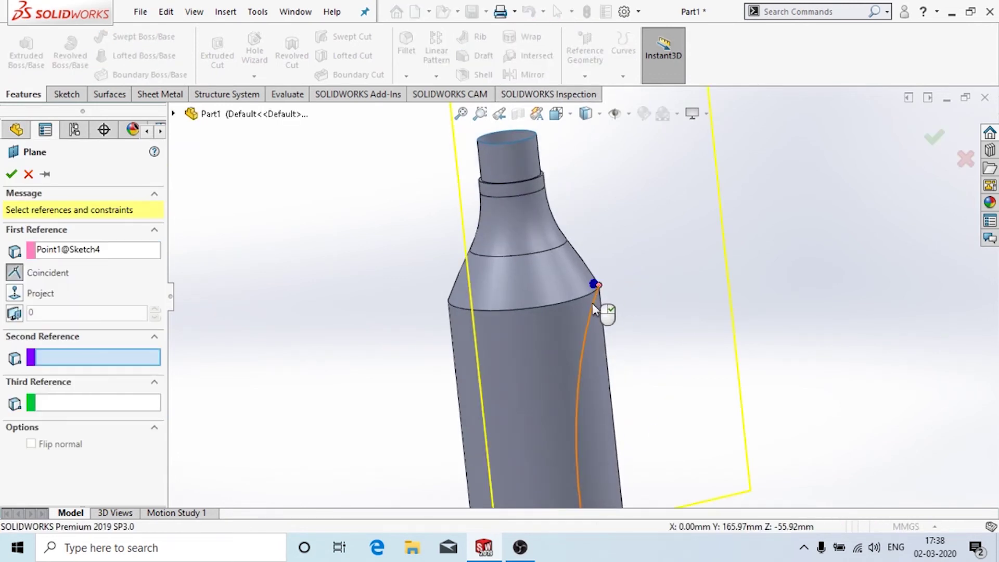
{"action": "left_click", "coordinate": [593, 303]}
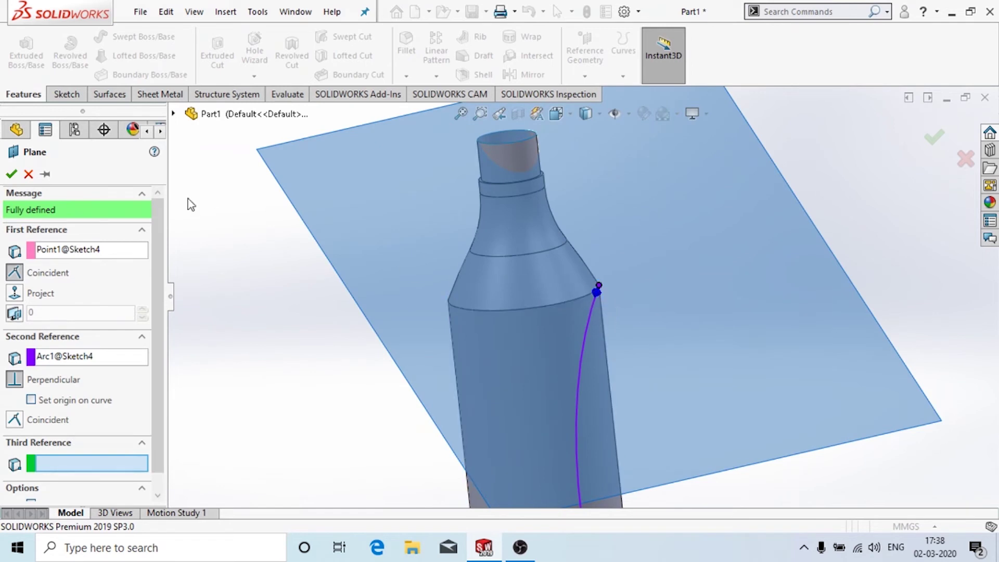
{"action": "left_click", "coordinate": [12, 173]}
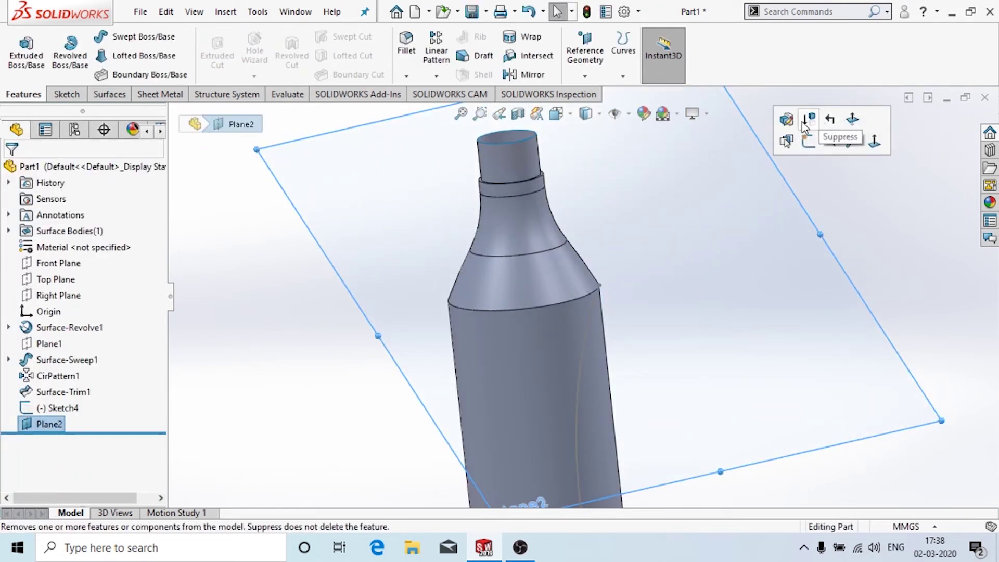
Start a sketch on Plane2 and draw a circle centred at the curve's end
{"action": "left_click", "coordinate": [810, 149]}
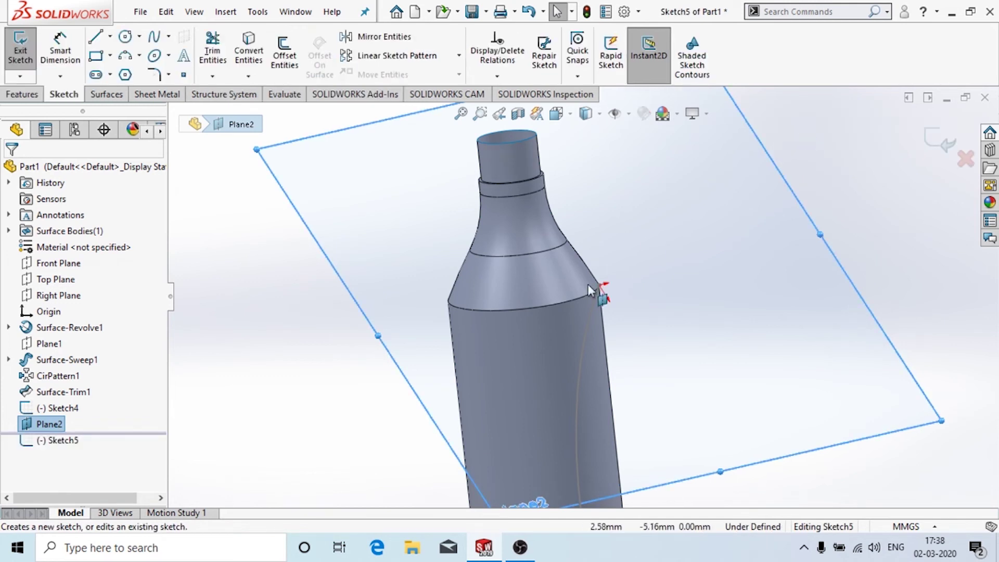
{"action": "mouse_move", "coordinate": [625, 272]}
{"action": "middle_mouse_down"}
{"action": "mouse_move", "coordinate": [680, 290]}
{"action": "mouse_move", "coordinate": [662, 300]}
{"action": "middle_mouse_up"}
{"action": "key", "text": "c"}
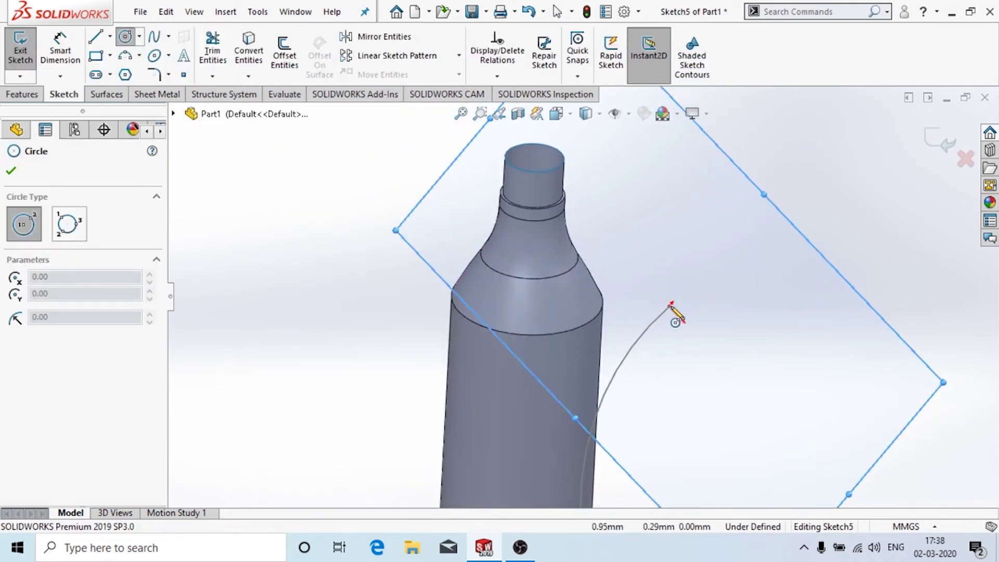
{"action": "left_click", "coordinate": [670, 304]}
{"action": "left_click", "coordinate": [685, 321]}
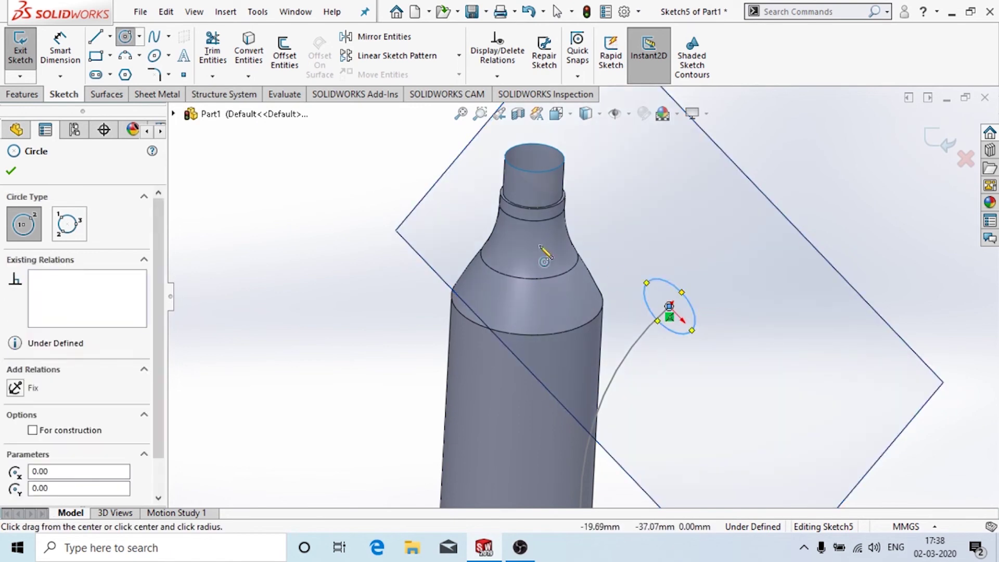
Dimension the circle to 8 mm diameter, exit Sketch5, and hide Plane2
{"action": "left_click", "coordinate": [62, 50]}
{"action": "left_click", "coordinate": [679, 276]}
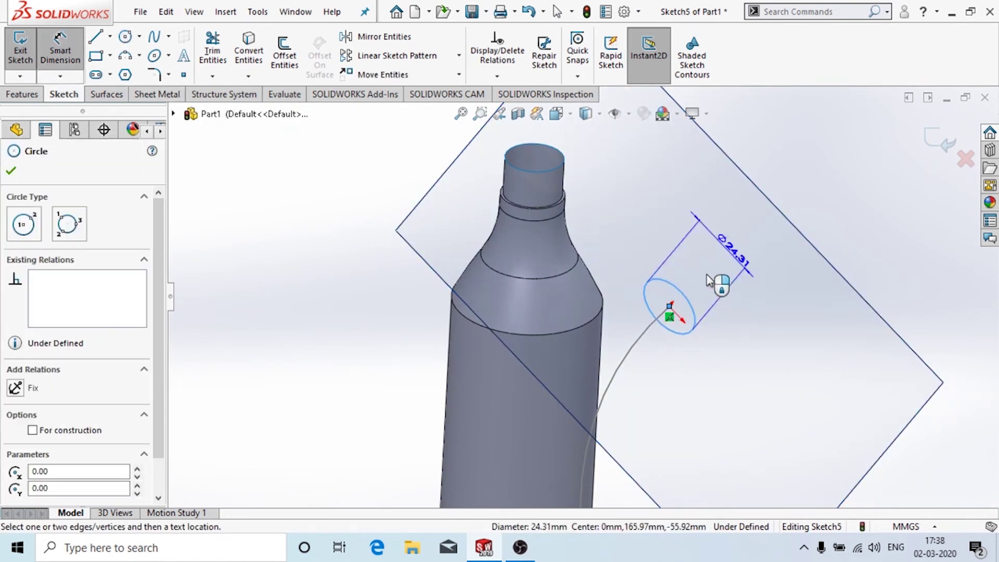
{"action": "left_click", "coordinate": [708, 275]}
{"action": "key", "text": "Return"}
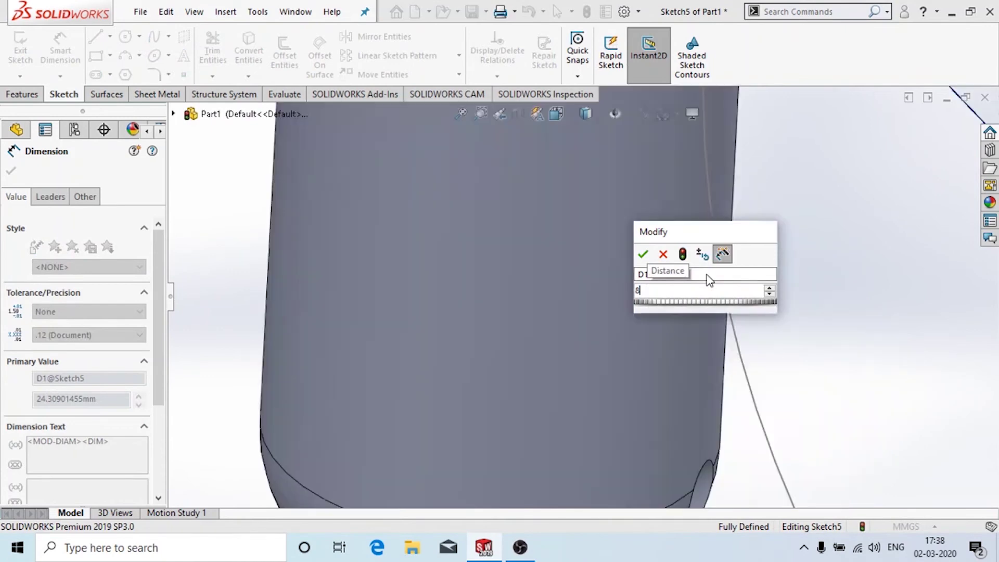
{"action": "scroll", "coordinate": [513, 287], "scroll_direction": "up", "scroll_amount": 5}
{"action": "scroll", "coordinate": [739, 127], "scroll_direction": "down", "scroll_amount": 3}
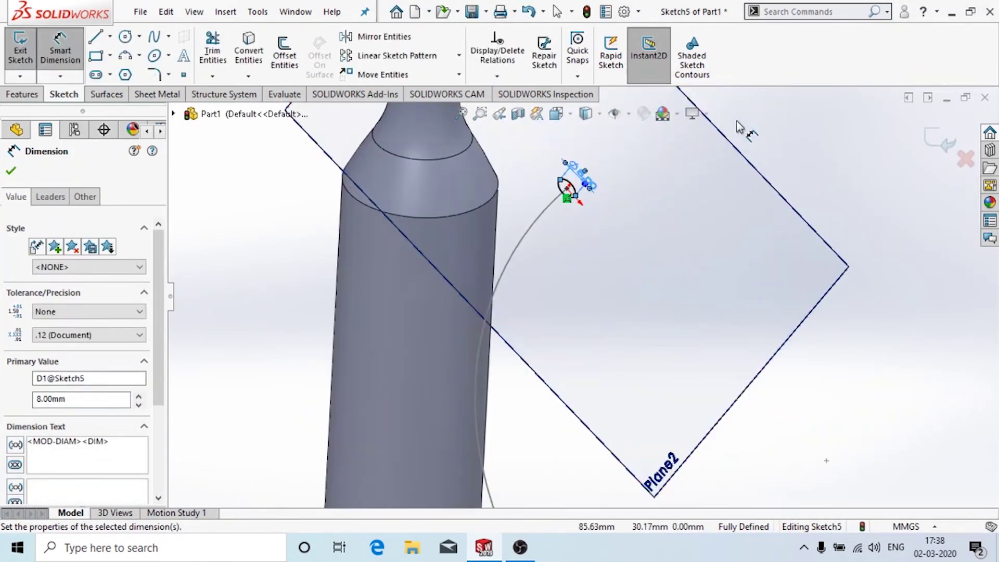
{"action": "key", "text": "Escape"}
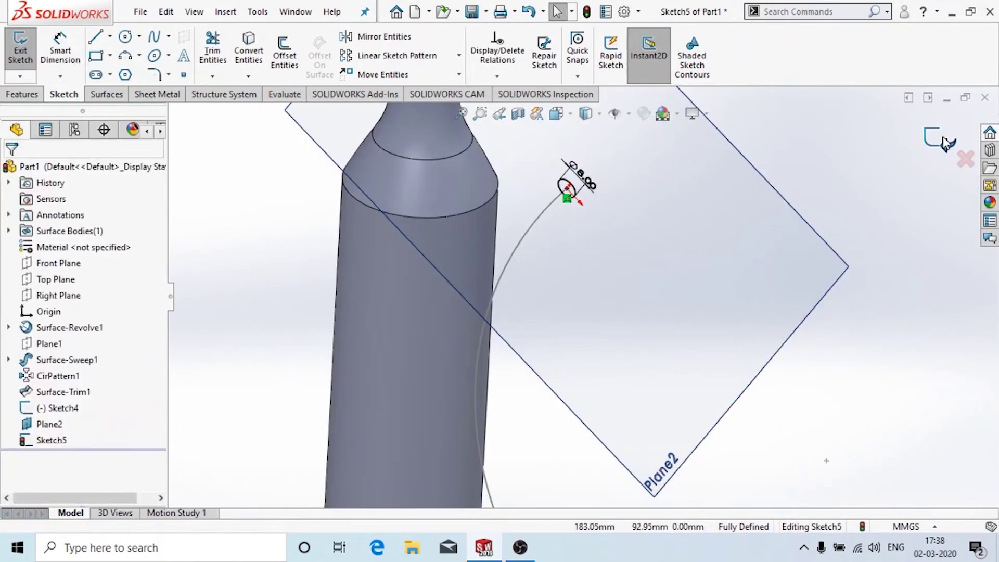
{"action": "left_click", "coordinate": [946, 143]}
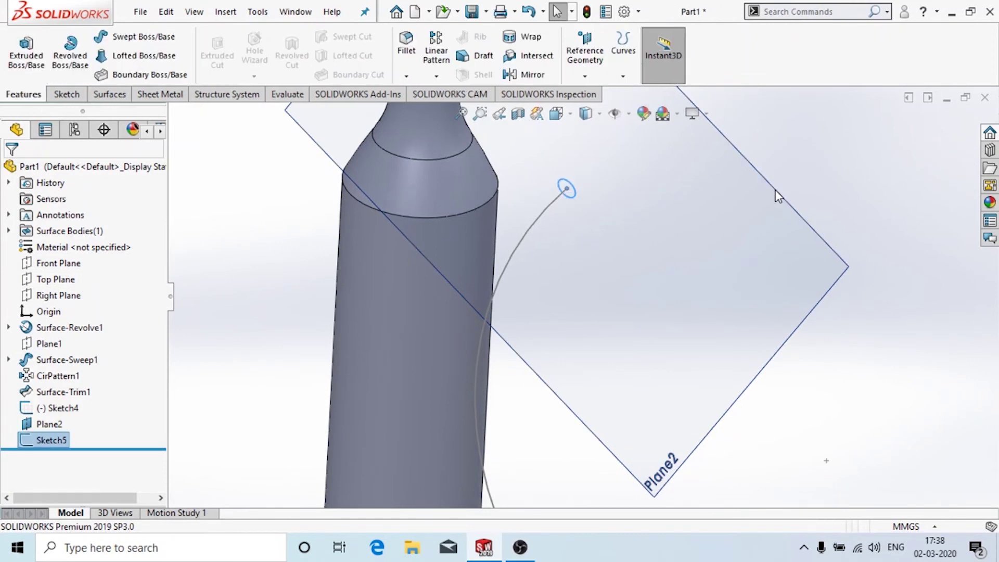
{"action": "left_click", "coordinate": [729, 212]}
{"action": "left_click", "coordinate": [814, 168]}
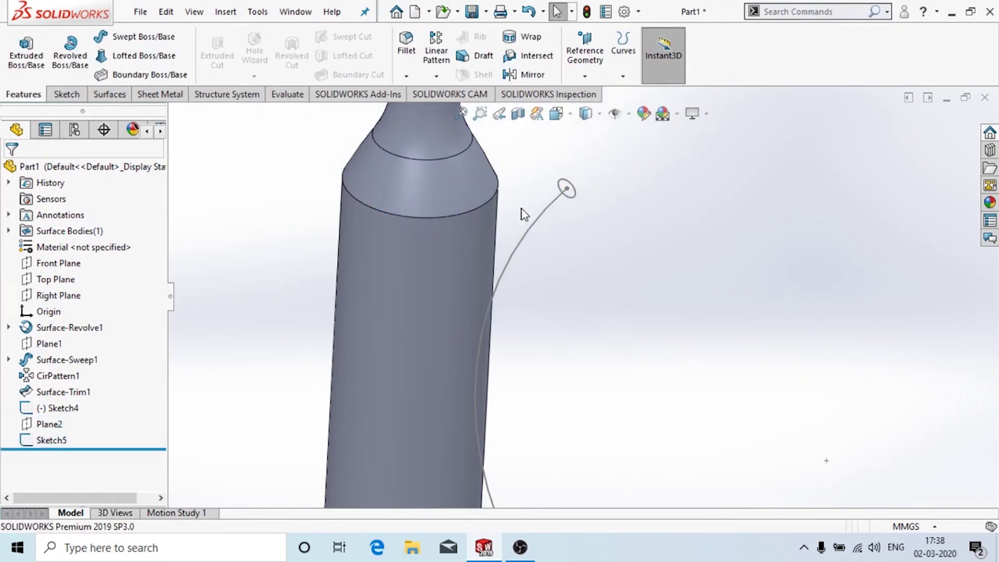
Sweep Sketch5's 8 mm circle along Sketch4's arc to create the Surface-Sweep2 tube
{"action": "left_click", "coordinate": [109, 94]}
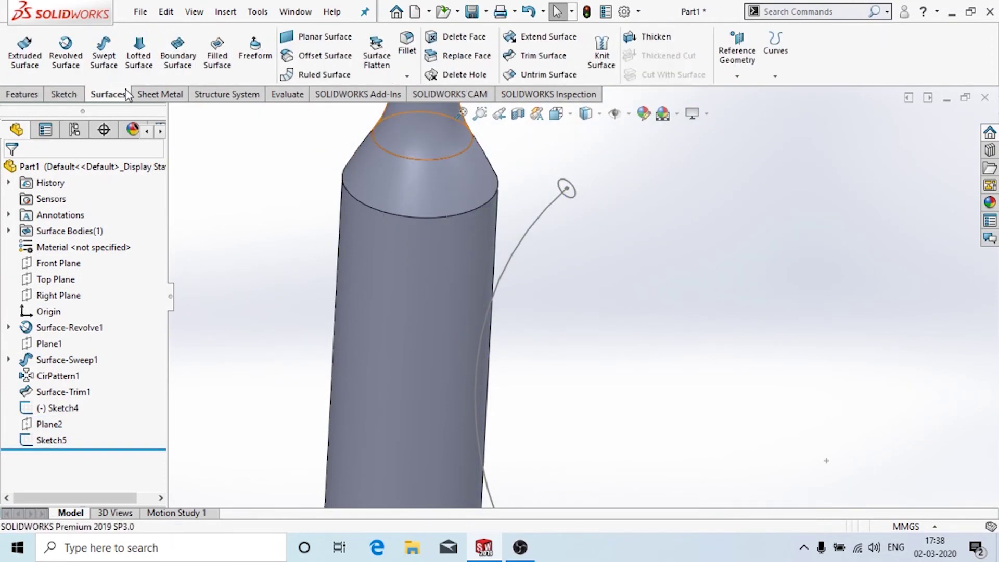
{"action": "left_click", "coordinate": [104, 56]}
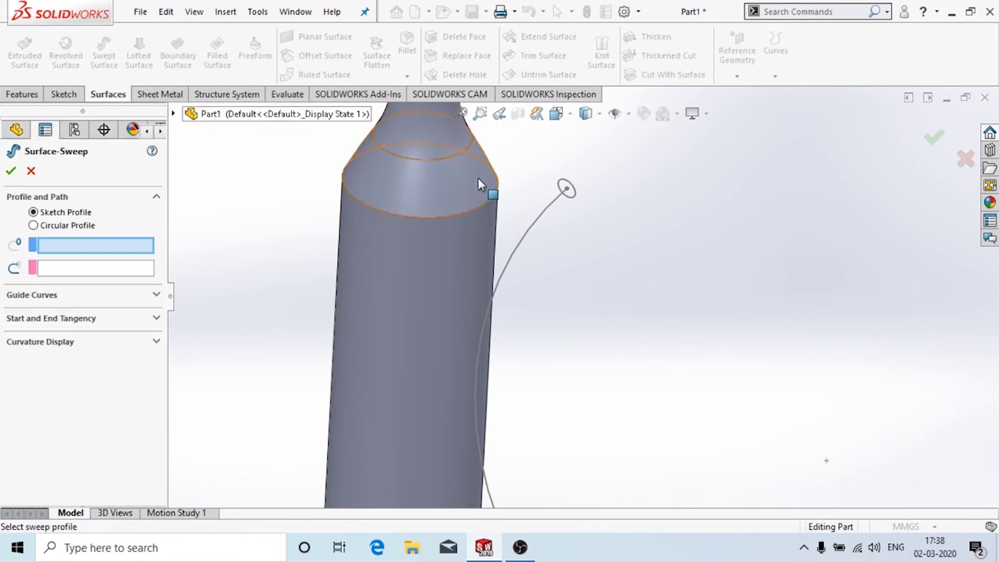
{"action": "left_click", "coordinate": [570, 193]}
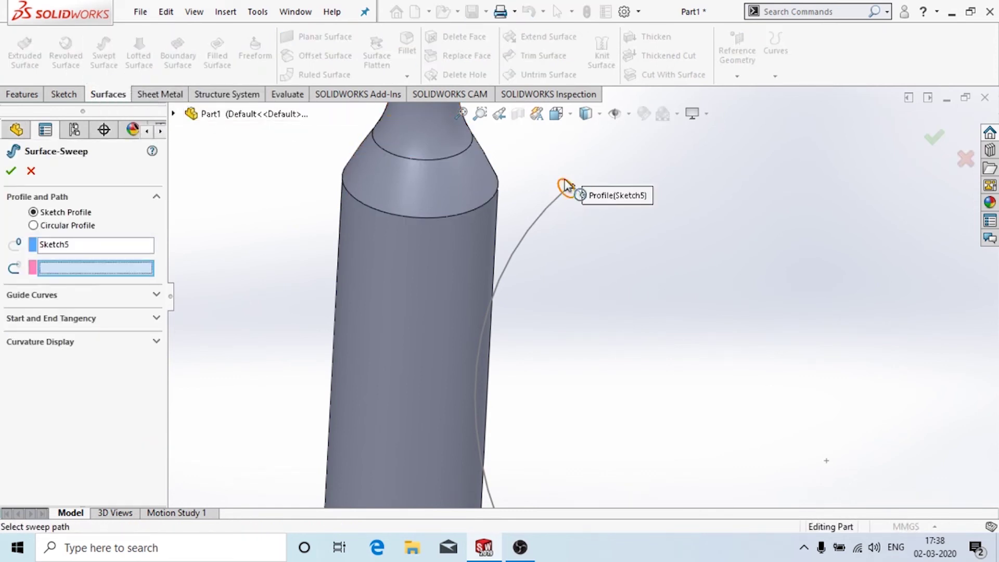
{"action": "left_click", "coordinate": [555, 208]}
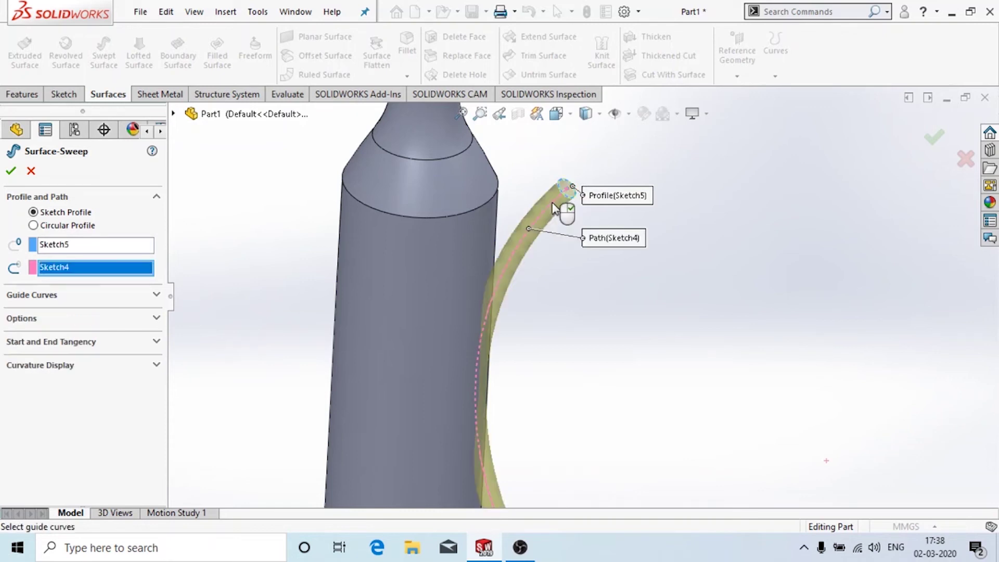
{"action": "left_click", "coordinate": [10, 171]}
{"action": "scroll", "coordinate": [627, 254], "scroll_direction": "up", "scroll_amount": 5}
{"action": "middle_click_drag", "start_coordinate": [580, 275], "coordinate": [551, 292]}
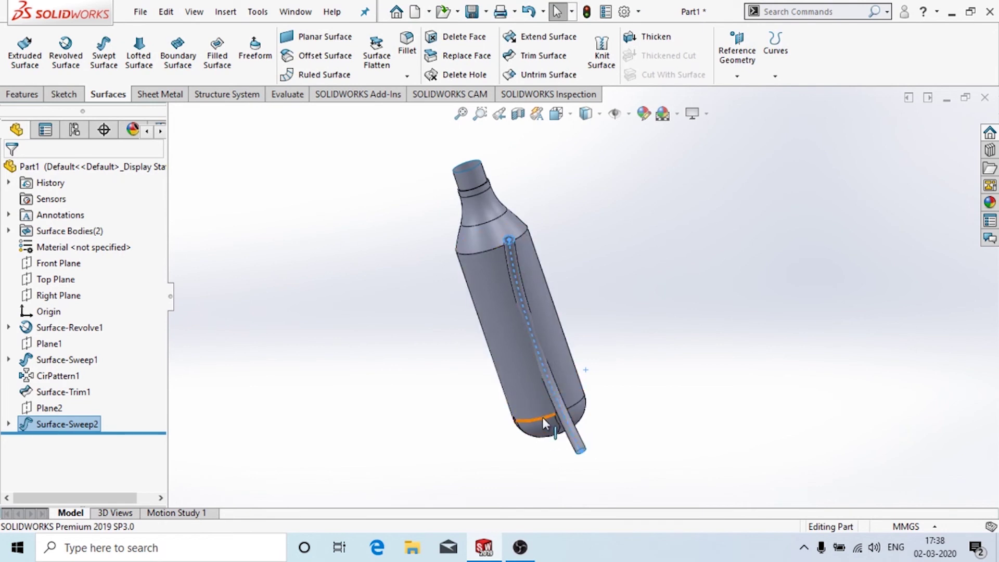
{"action": "middle_click_drag", "start_coordinate": [543, 417], "coordinate": [526, 442]}
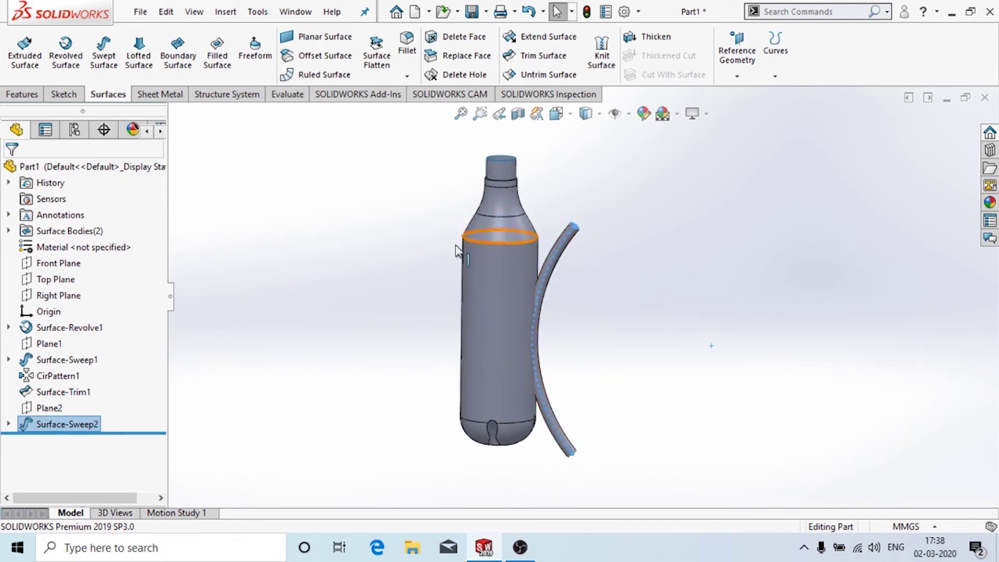
{"action": "left_click", "coordinate": [28, 94]}
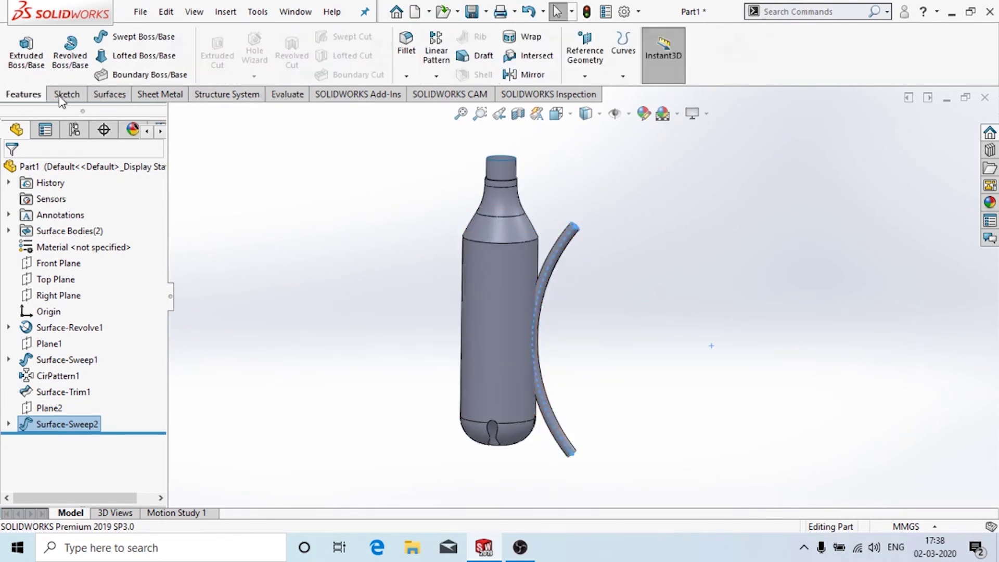
Circular-pattern the Surface-Sweep2 body four times over 360° about the bottle's cylindrical face
{"action": "left_click", "coordinate": [436, 76]}
{"action": "left_click", "coordinate": [432, 111]}
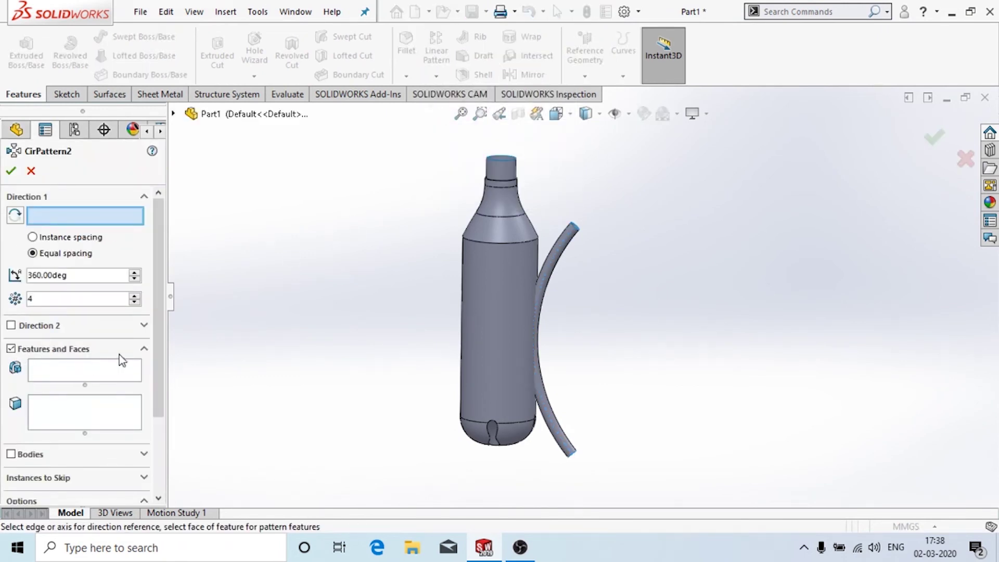
{"action": "left_click", "coordinate": [11, 350]}
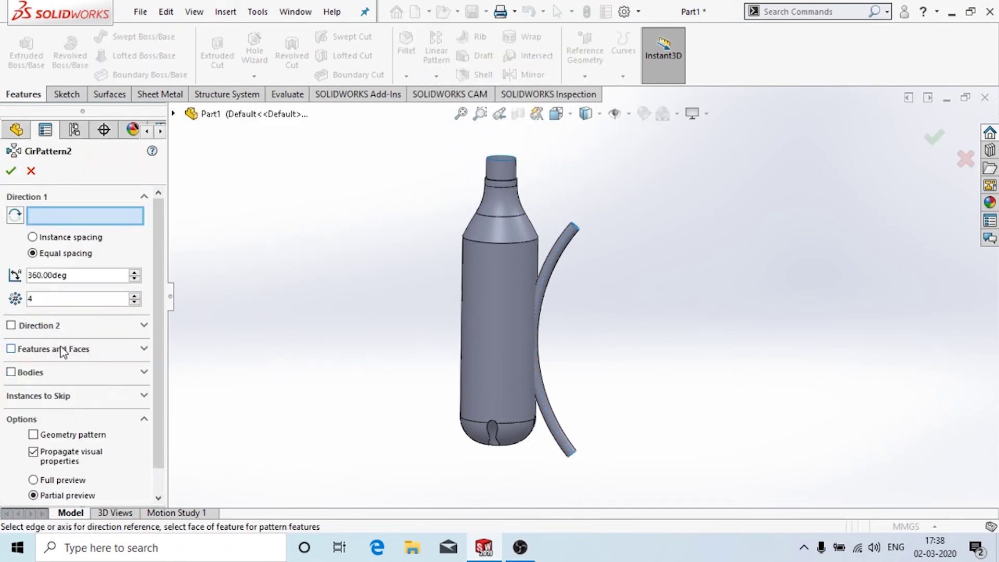
{"action": "left_click", "coordinate": [11, 372]}
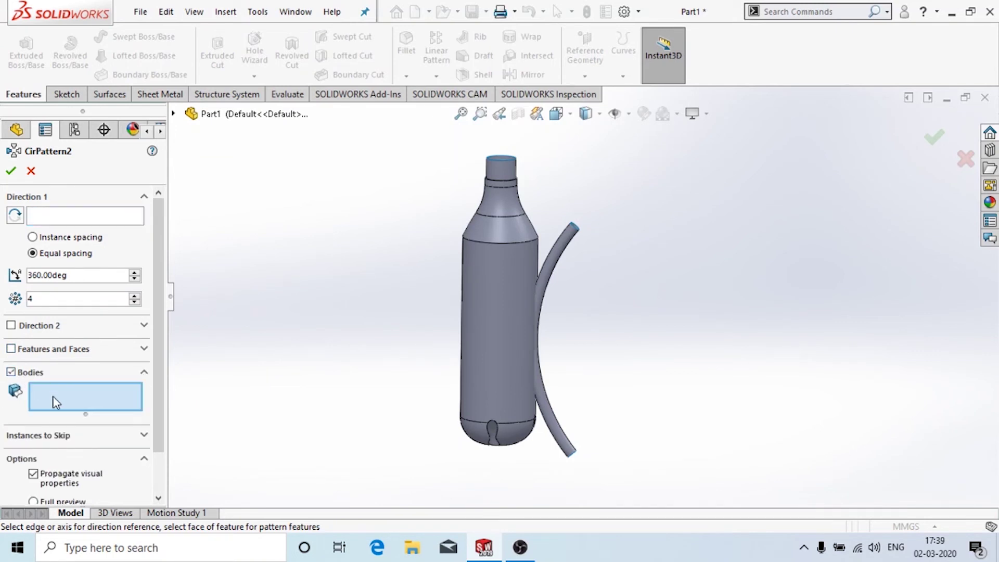
{"action": "left_click", "coordinate": [559, 251]}
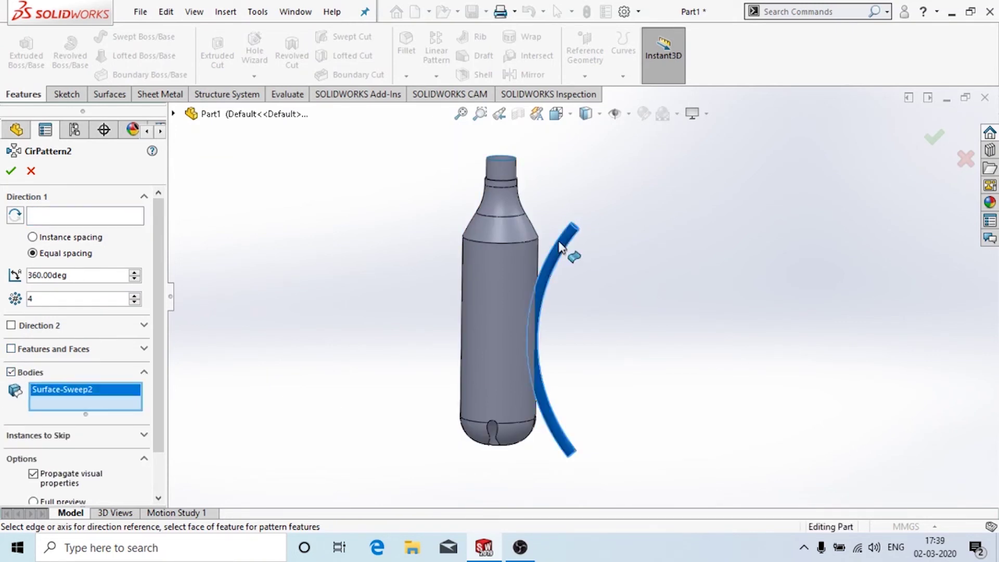
{"action": "left_click", "coordinate": [86, 216]}
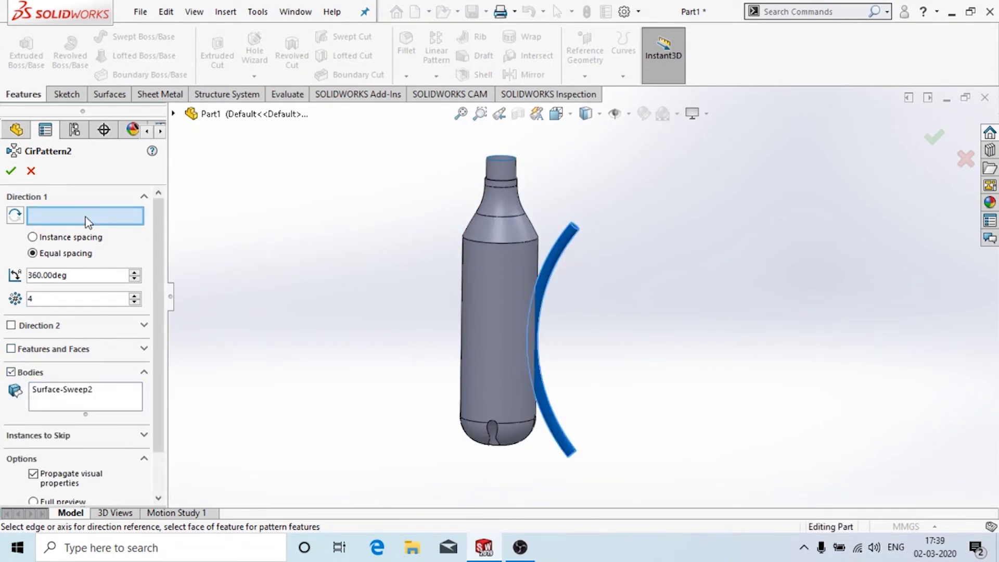
{"action": "left_click", "coordinate": [499, 300]}
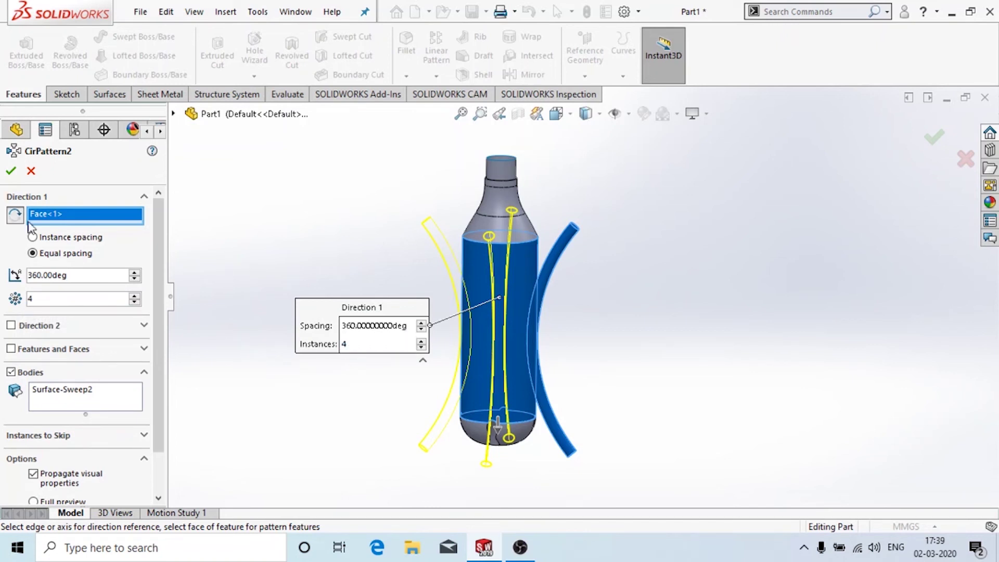
{"action": "left_click", "coordinate": [12, 171]}
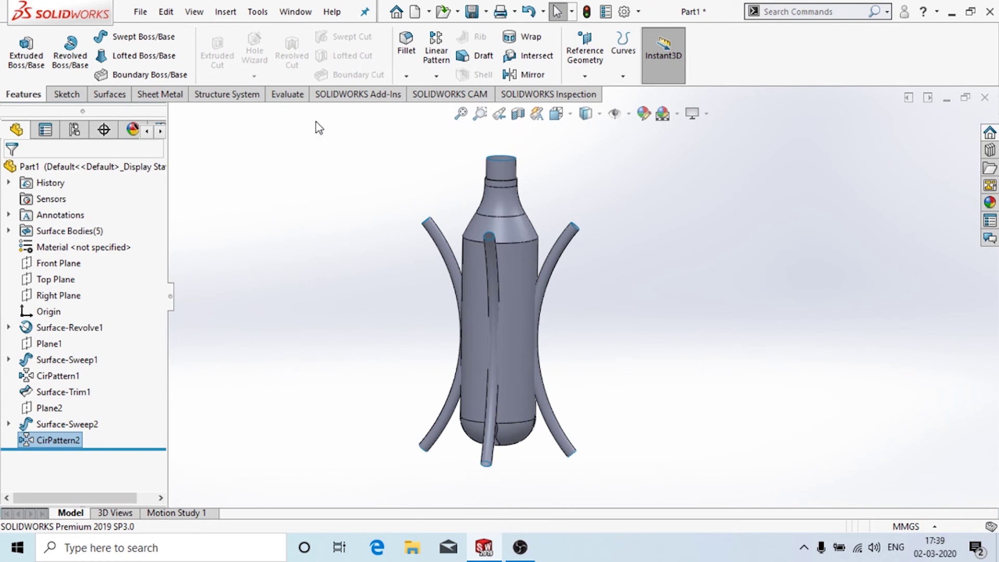
{"action": "left_click", "coordinate": [116, 95]}
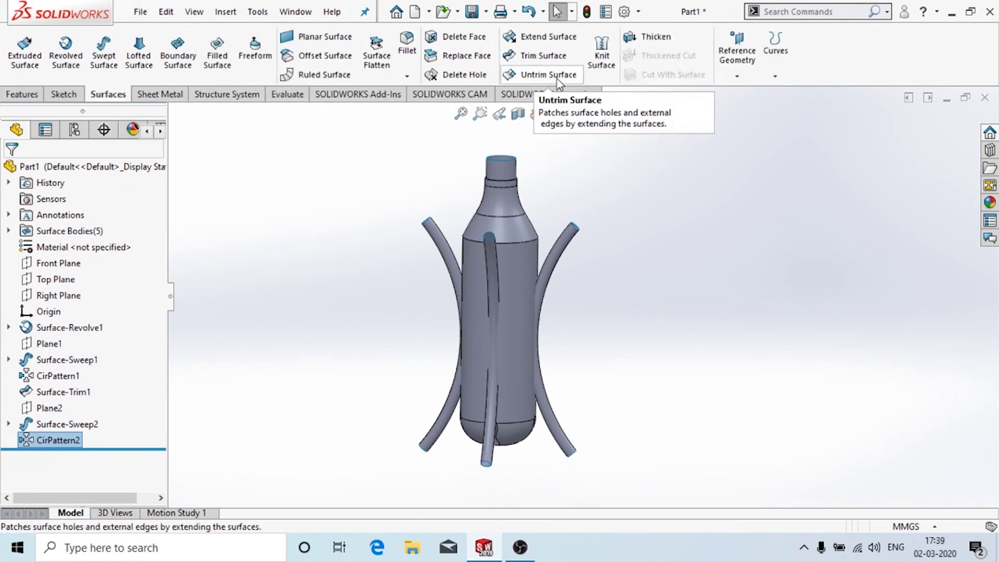
Start a mutual trim with the bottle body, swept tube and three patterned tubes
{"action": "left_click", "coordinate": [544, 56]}
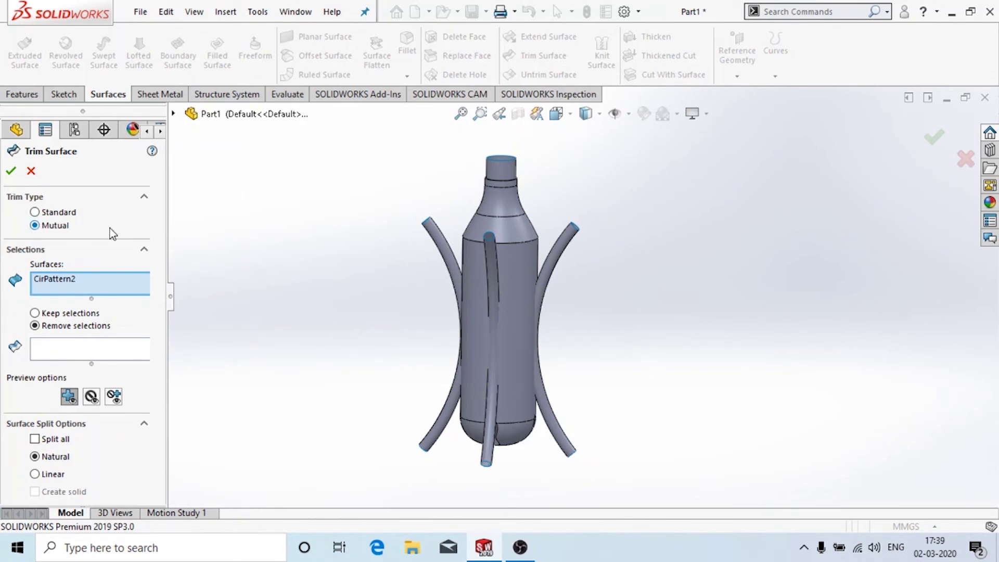
{"action": "left_click", "coordinate": [57, 284]}
{"action": "left_click", "coordinate": [529, 276]}
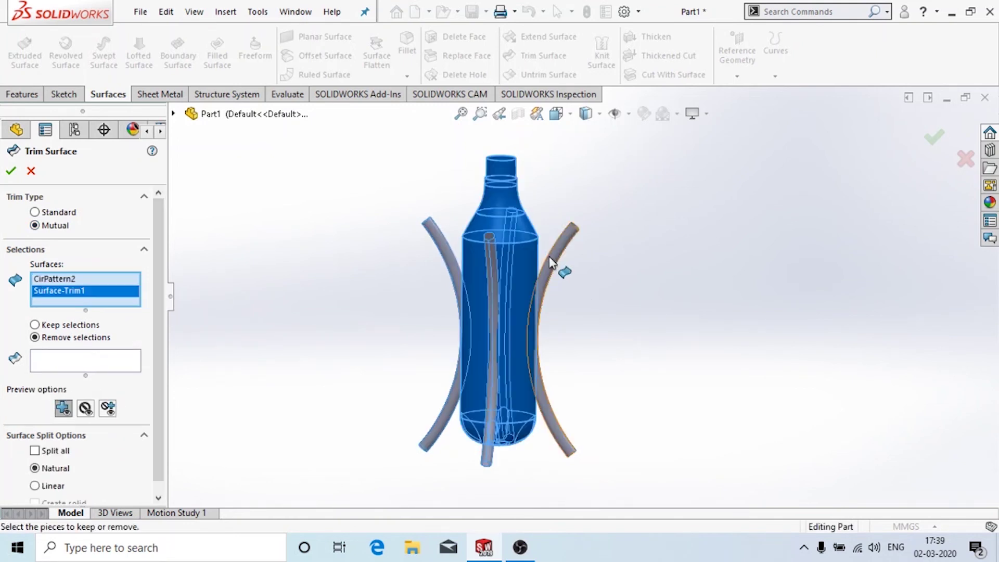
{"action": "left_click", "coordinate": [549, 257]}
{"action": "left_click", "coordinate": [489, 257]}
{"action": "left_click", "coordinate": [449, 271]}
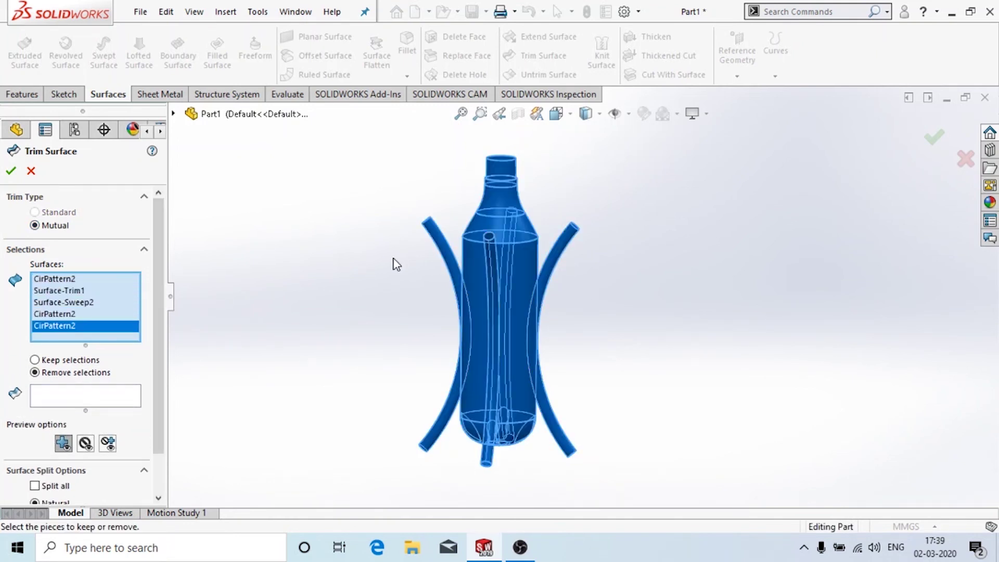
{"action": "middle_click_drag", "start_coordinate": [421, 245], "coordinate": [475, 263]}
{"action": "left_click", "coordinate": [450, 255]}
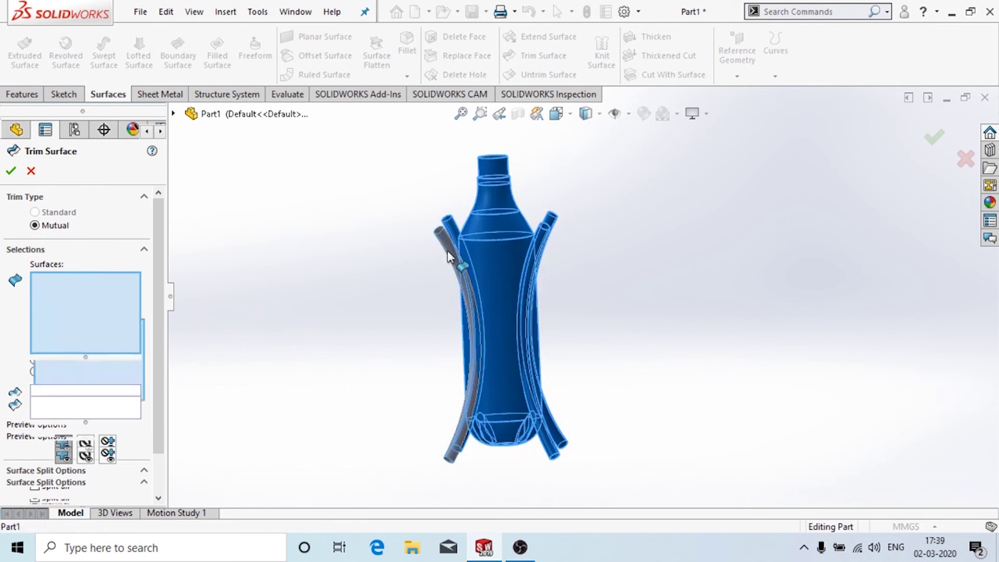
Mark the left tubes, the orange sliver and leftover sweep pieces for removal
{"action": "left_click", "coordinate": [57, 409]}
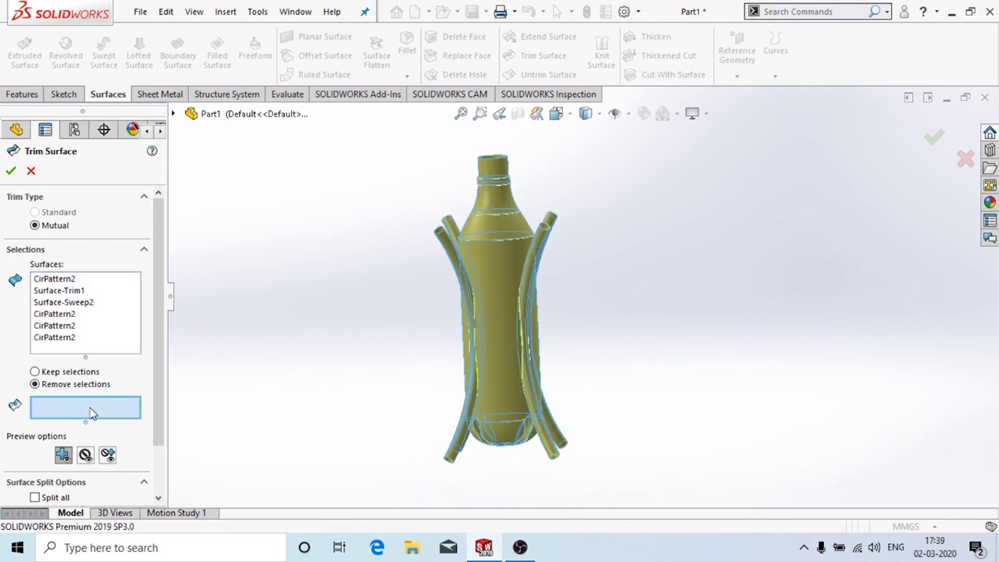
{"action": "left_click", "coordinate": [443, 244]}
{"action": "middle_click_drag", "start_coordinate": [424, 263], "coordinate": [526, 317]}
{"action": "left_click", "coordinate": [526, 318]}
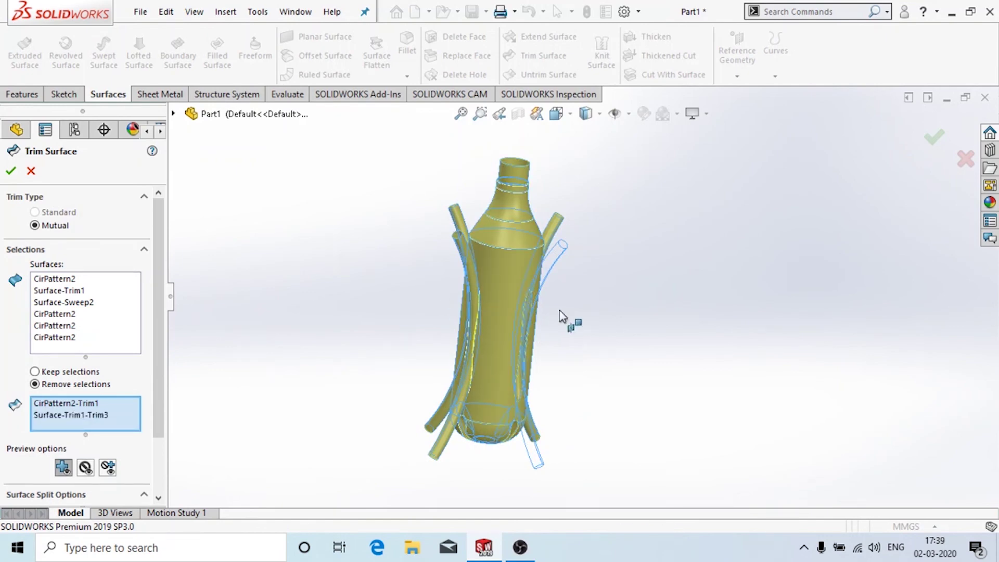
{"action": "scroll", "coordinate": [397, 296], "scroll_direction": "down", "scroll_amount": 3}
{"action": "scroll", "coordinate": [398, 197], "scroll_direction": "down", "scroll_amount": 3}
{"action": "left_click", "coordinate": [398, 197]}
{"action": "middle_click_drag", "start_coordinate": [364, 225], "coordinate": [386, 280]}
{"action": "left_click", "coordinate": [341, 311]}
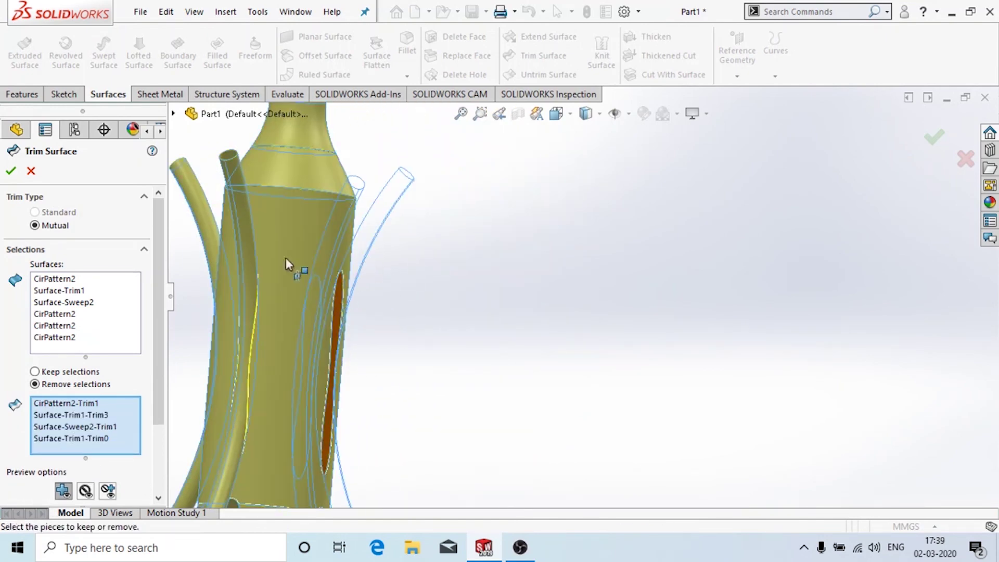
{"action": "left_click", "coordinate": [237, 182]}
{"action": "left_click", "coordinate": [244, 319]}
Mark the right tube and last trimmed piece for removal, confirm Surface-Trim2, and fit the view
{"action": "scroll", "coordinate": [435, 212], "scroll_direction": "up", "scroll_amount": 4}
{"action": "middle_click_drag", "start_coordinate": [427, 211], "coordinate": [458, 248]}
{"action": "left_click", "coordinate": [458, 248]}
{"action": "scroll", "coordinate": [439, 295], "scroll_direction": "down", "scroll_amount": 3}
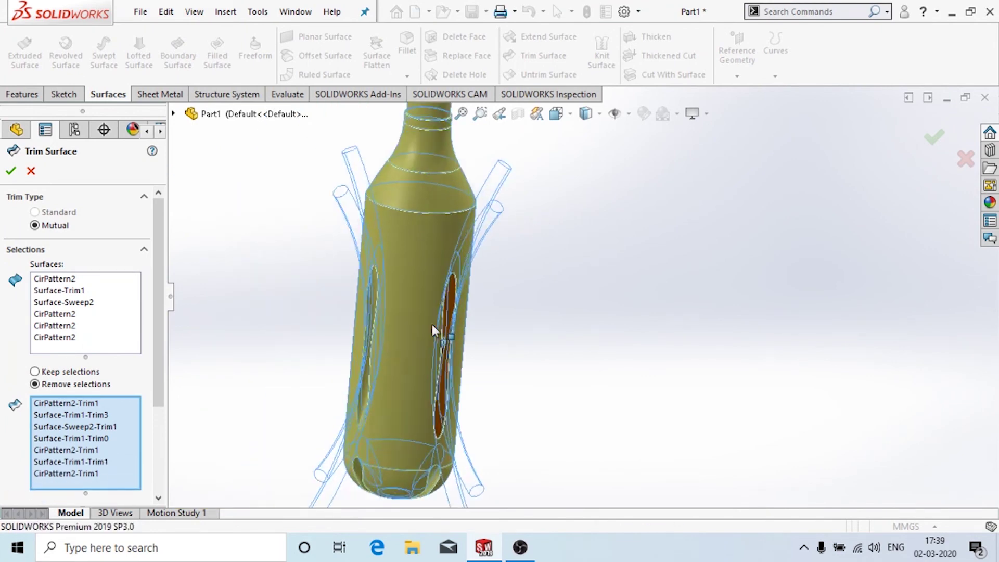
{"action": "left_click", "coordinate": [451, 310]}
{"action": "middle_click_drag", "start_coordinate": [557, 334], "coordinate": [479, 277]}
{"action": "left_click", "coordinate": [11, 171]}
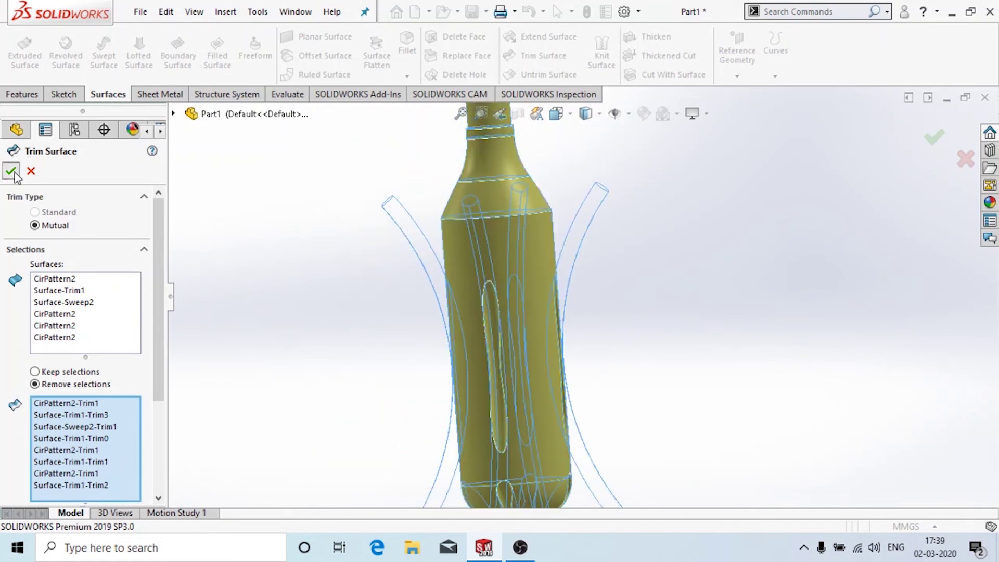
{"action": "key", "text": "f"}
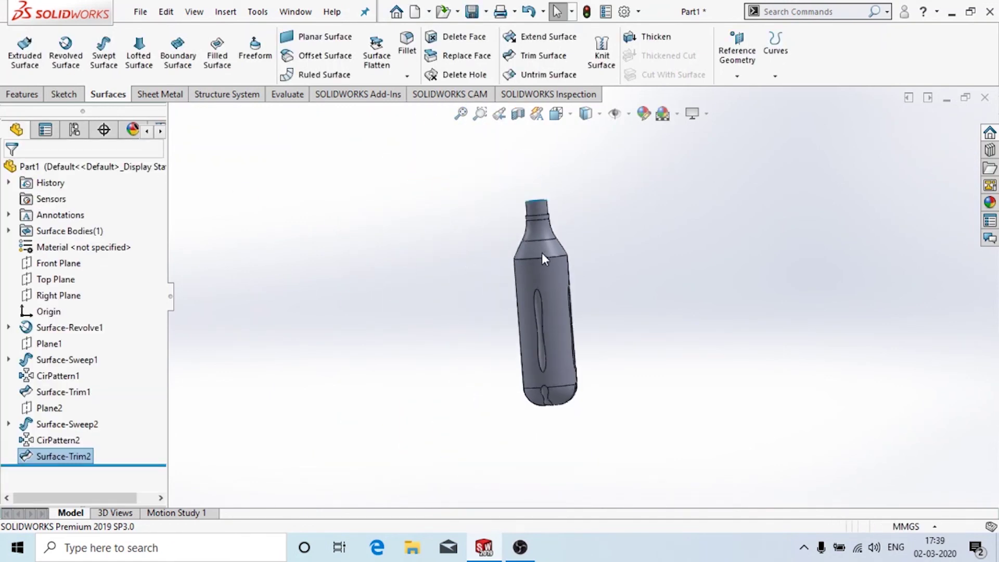
{"action": "scroll", "coordinate": [542, 252], "scroll_direction": "up", "scroll_amount": 3}
{"action": "middle_click_drag", "start_coordinate": [479, 300], "coordinate": [554, 286]}
{"action": "scroll", "coordinate": [554, 287], "scroll_direction": "up", "scroll_amount": 3}
{"action": "middle_click_drag", "start_coordinate": [607, 251], "coordinate": [790, 214]}
{"action": "scroll", "coordinate": [587, 267], "scroll_direction": "down", "scroll_amount": 2}
{"action": "middle_click_drag", "start_coordinate": [771, 281], "coordinate": [795, 351]}
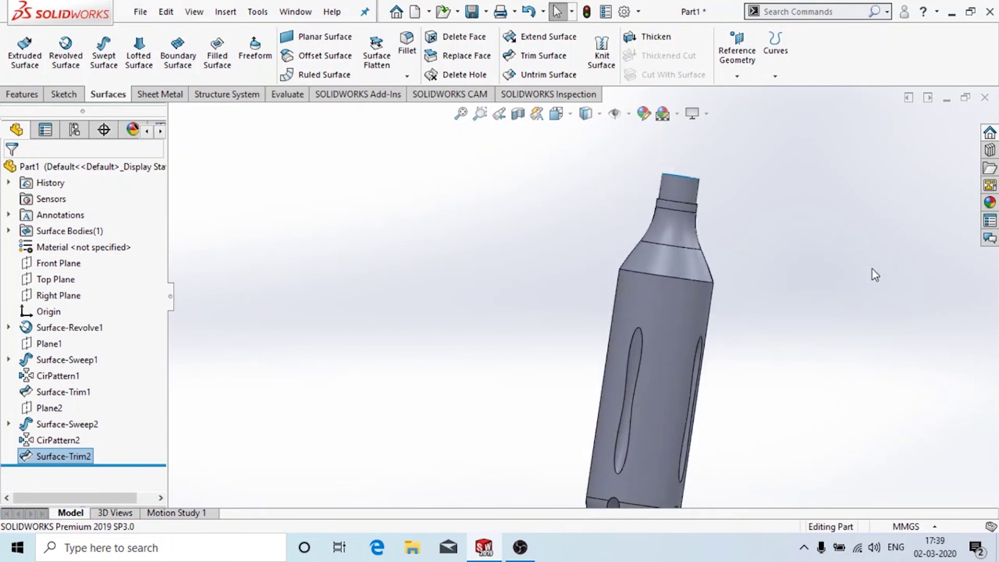
{"action": "scroll", "coordinate": [604, 248], "scroll_direction": "down", "scroll_amount": 2}
{"action": "scroll", "coordinate": [709, 287], "scroll_direction": "up", "scroll_amount": 2}
{"action": "scroll", "coordinate": [601, 252], "scroll_direction": "down", "scroll_amount": 2}
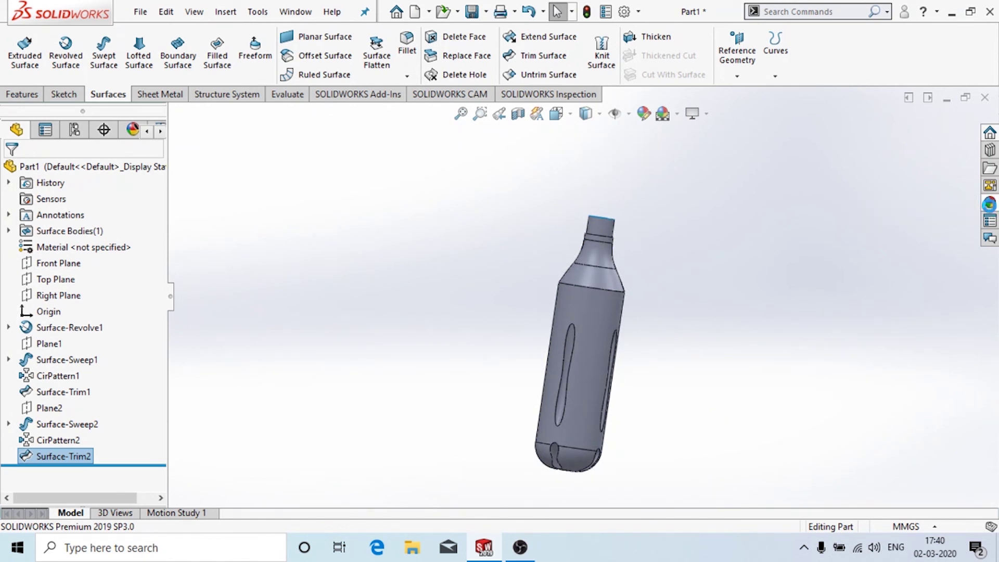
{"action": "left_click", "coordinate": [989, 204]}
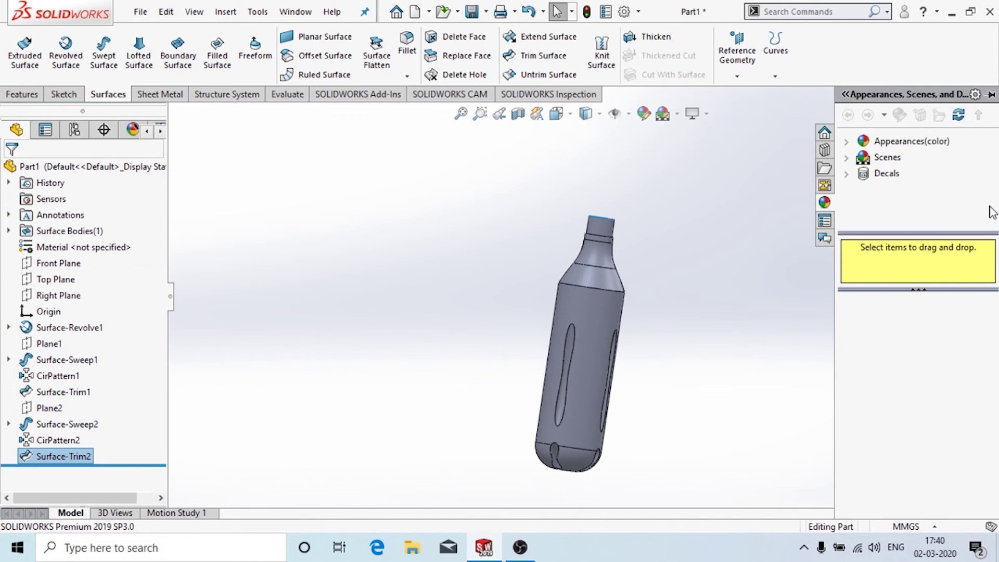
Browse the Metal > Steel appearances: polished, burnished and machined steel
{"action": "left_click", "coordinate": [847, 143]}
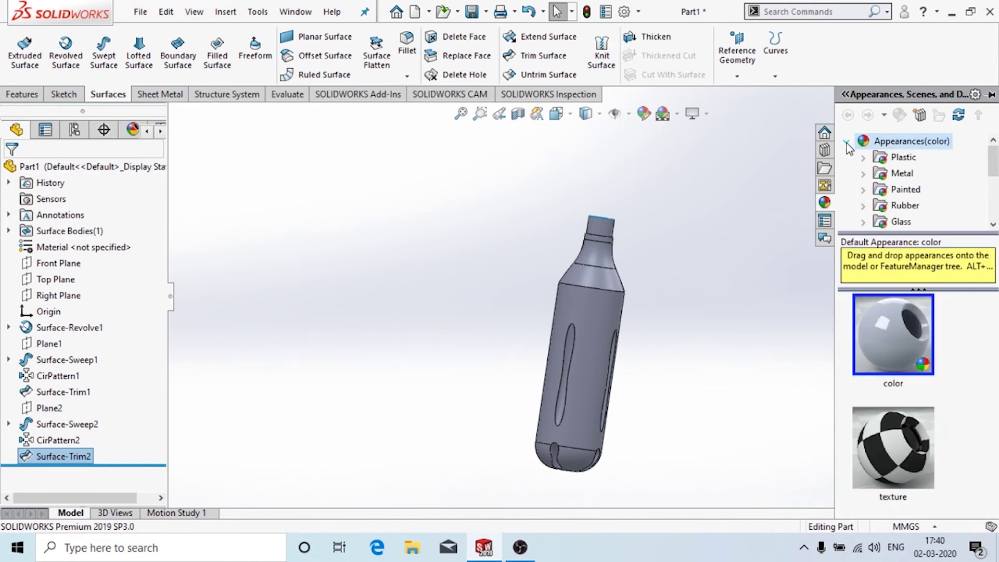
{"action": "left_click", "coordinate": [865, 175]}
{"action": "left_click", "coordinate": [917, 158]}
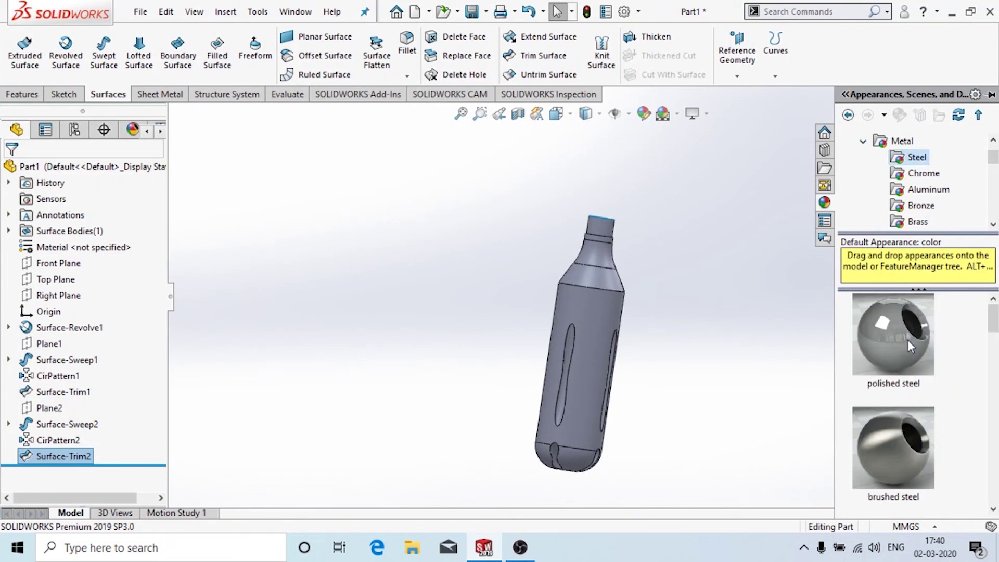
{"action": "left_click", "coordinate": [908, 339]}
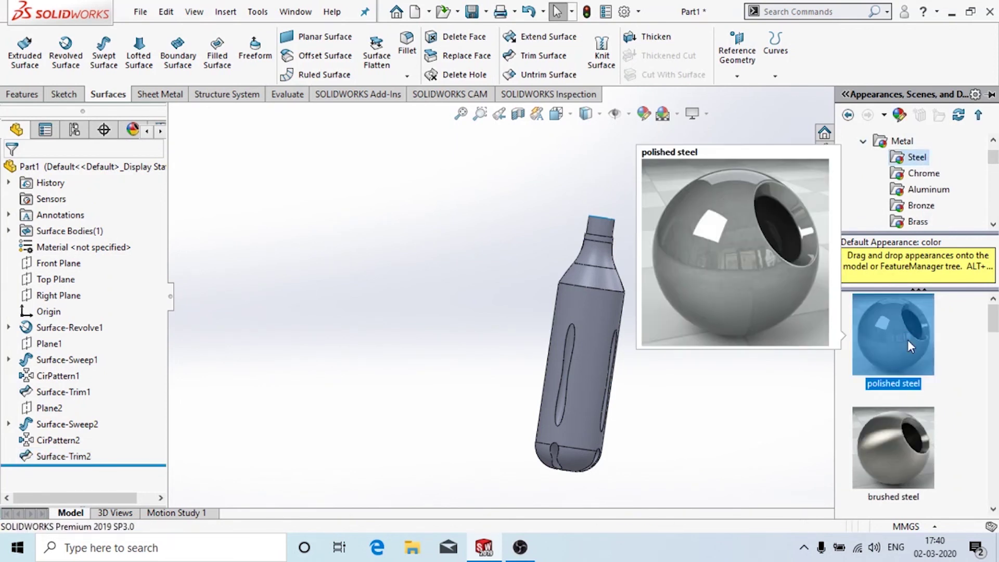
{"action": "scroll", "coordinate": [901, 407], "scroll_direction": "down", "scroll_amount": 1}
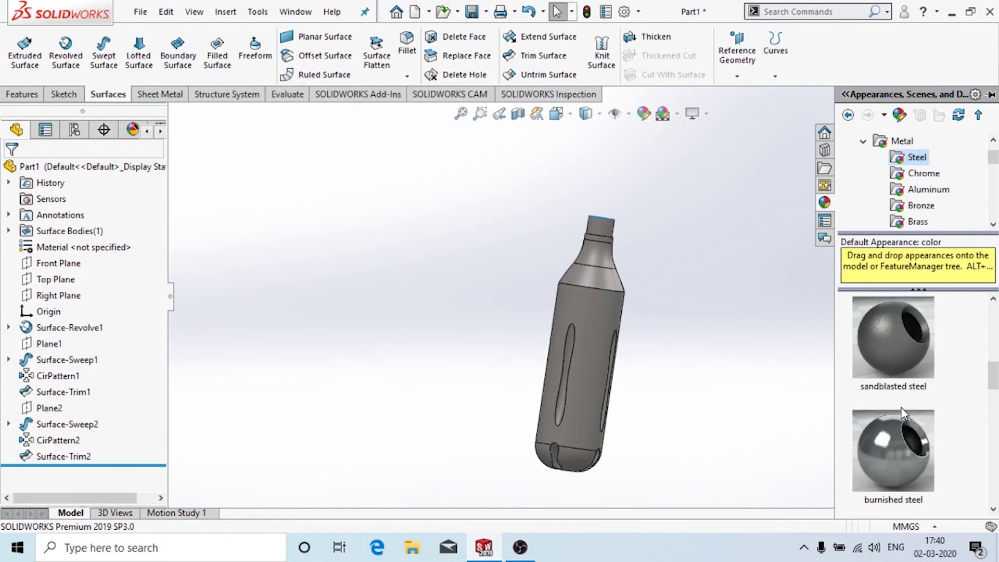
{"action": "left_click", "coordinate": [905, 458]}
{"action": "scroll", "coordinate": [905, 459], "scroll_direction": "down", "scroll_amount": 1}
{"action": "left_click", "coordinate": [905, 459]}
{"action": "scroll", "coordinate": [908, 371], "scroll_direction": "up", "scroll_amount": 3}
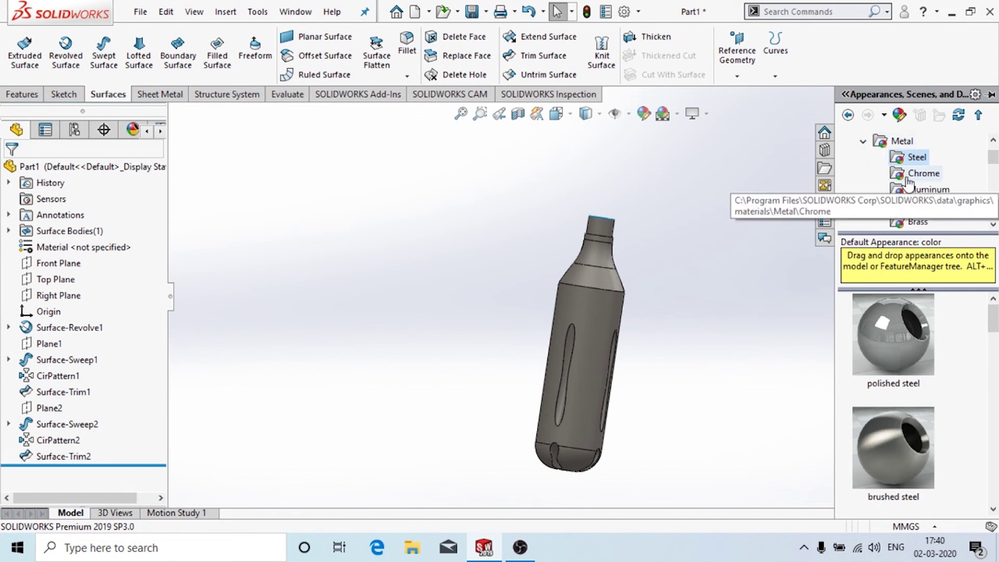
Apply white Medium Gloss plastic to the bottle and orbit to inspect it
{"action": "double_click", "coordinate": [881, 142]}
{"action": "scroll", "coordinate": [881, 160], "scroll_direction": "up", "scroll_amount": 1}
{"action": "left_click", "coordinate": [883, 157]}
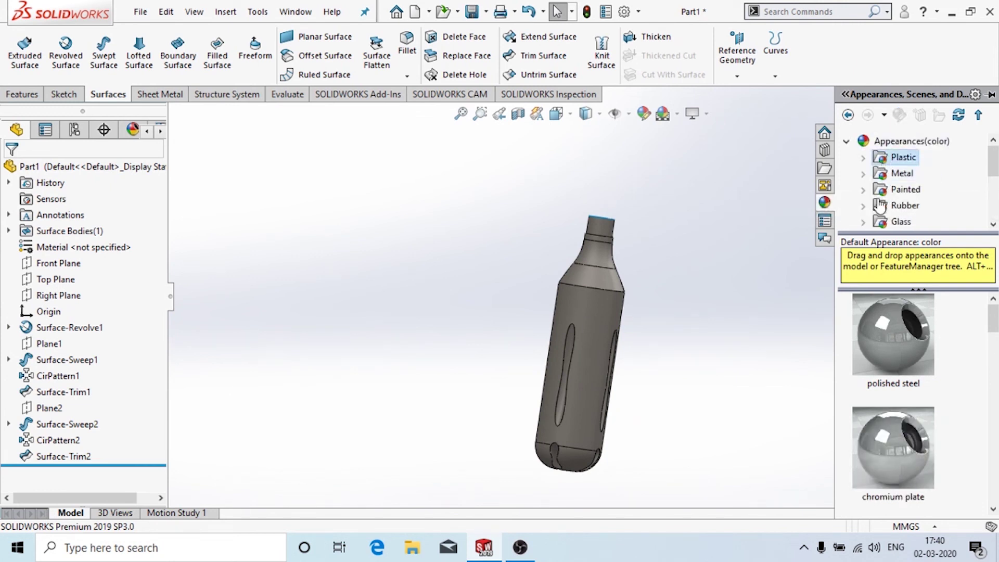
{"action": "mouse_move", "coordinate": [880, 384]}
{"action": "scroll", "coordinate": [881, 384], "scroll_direction": "down", "scroll_amount": 2}
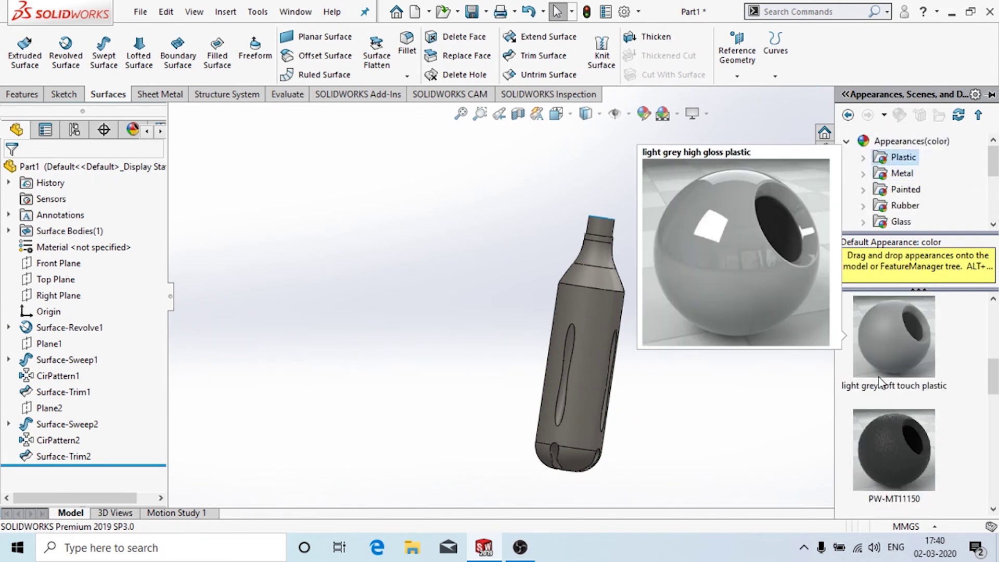
{"action": "double_click", "coordinate": [904, 158]}
{"action": "left_click", "coordinate": [922, 206]}
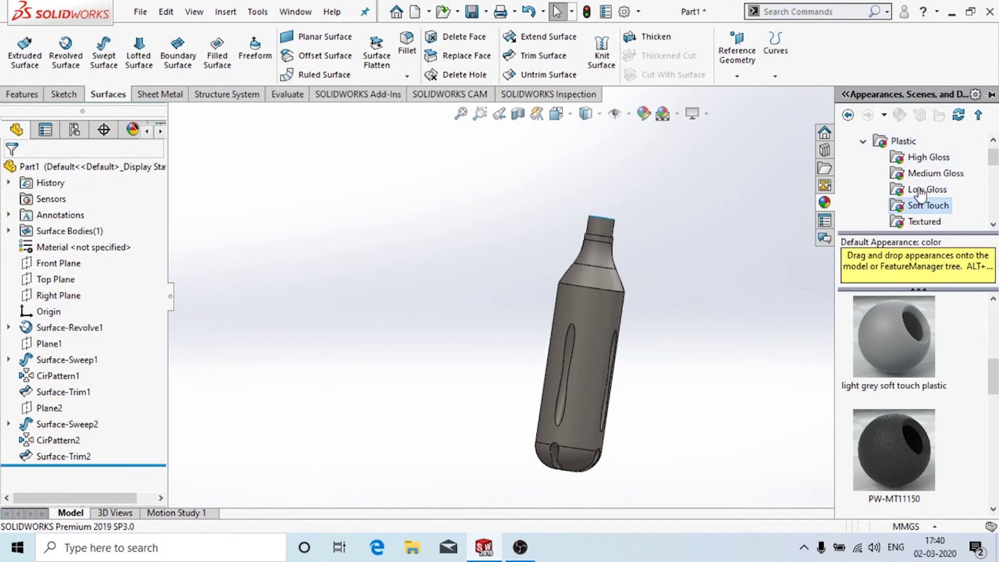
{"action": "left_click", "coordinate": [932, 173]}
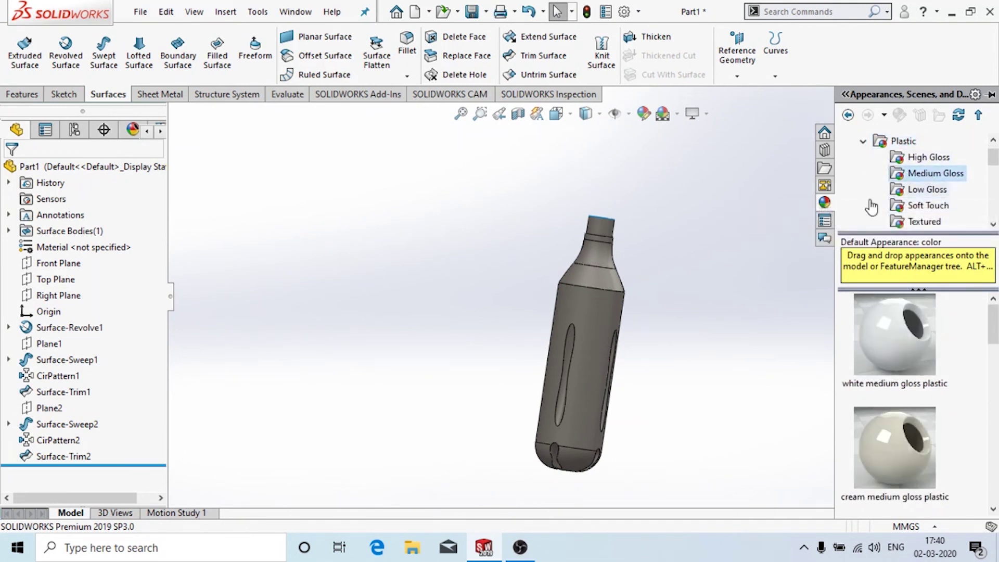
{"action": "double_click", "coordinate": [893, 323]}
{"action": "middle_click_drag", "start_coordinate": [688, 289], "coordinate": [766, 273]}
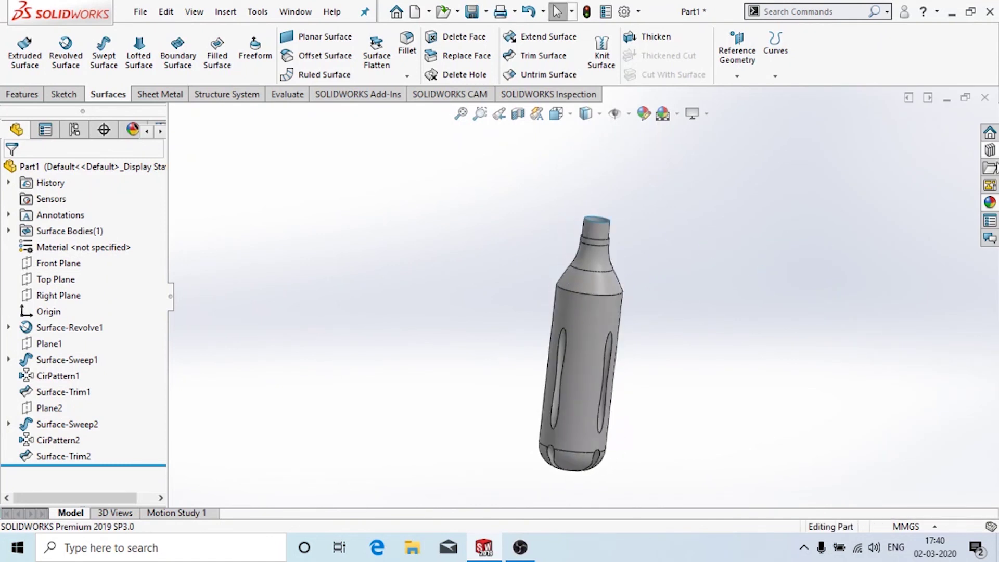
Apply the polished steel appearance to the bottle from the Metal category
{"action": "left_click", "coordinate": [990, 203]}
{"action": "double_click", "coordinate": [900, 142]}
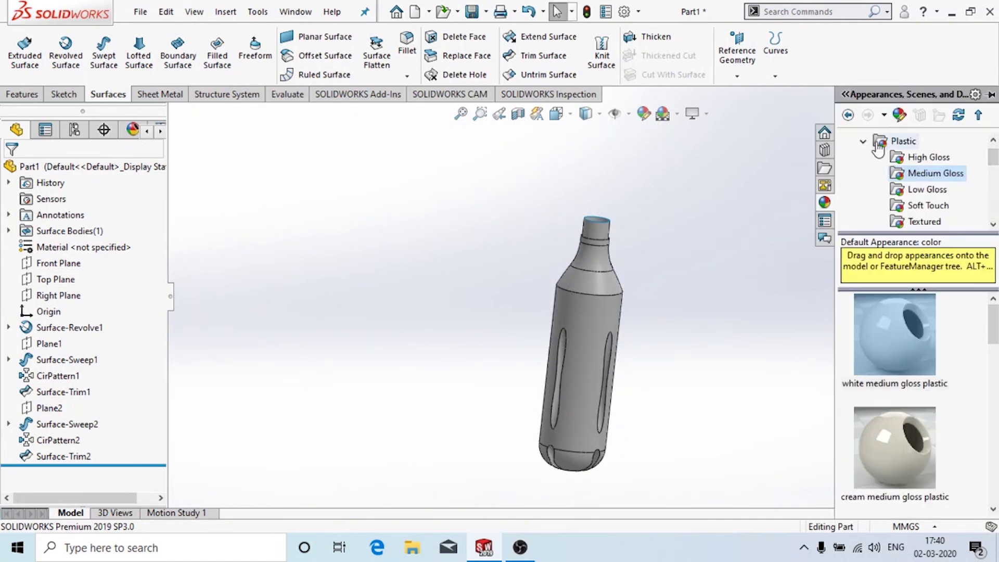
{"action": "left_click", "coordinate": [902, 157]}
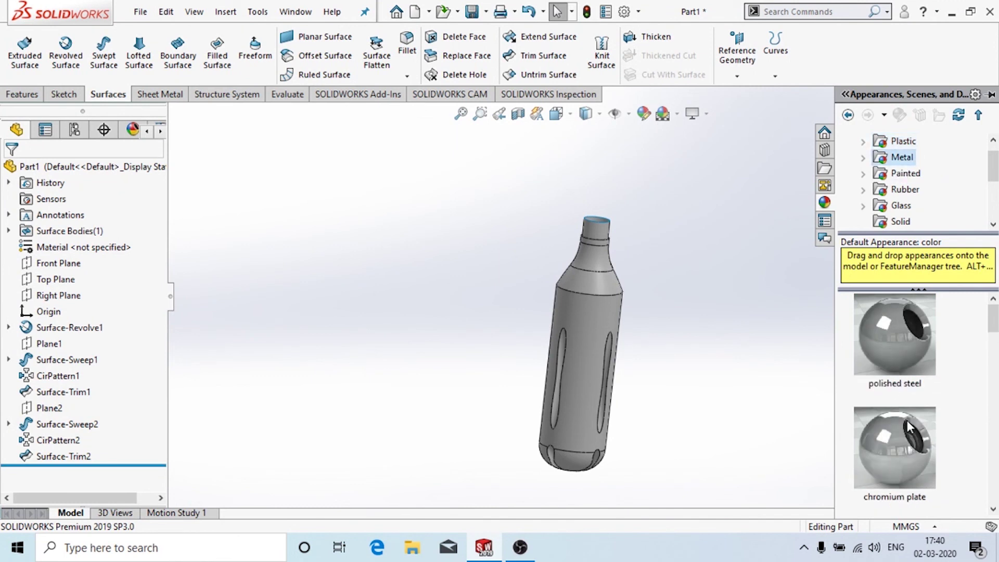
{"action": "double_click", "coordinate": [905, 378]}
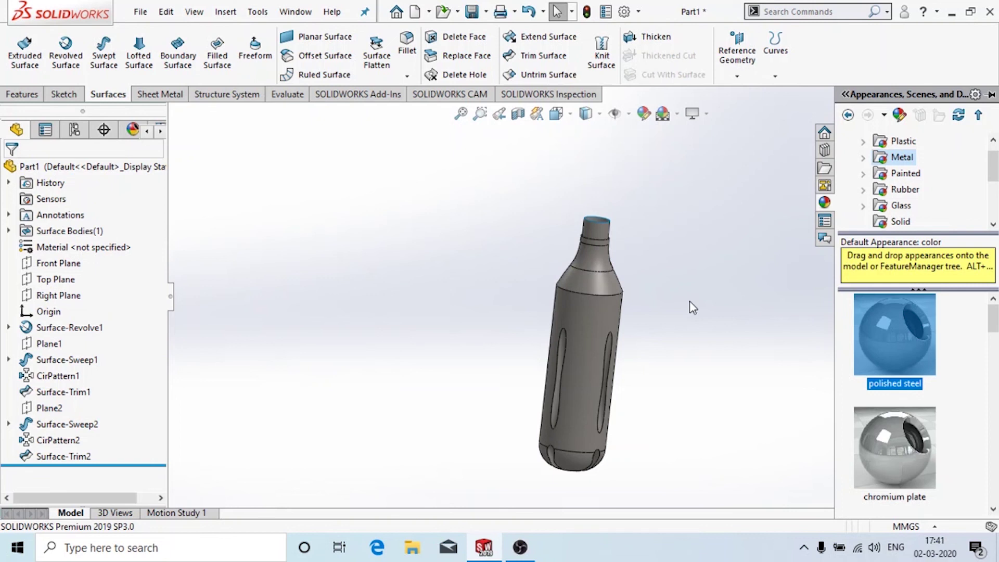
{"action": "left_click", "coordinate": [529, 546]}
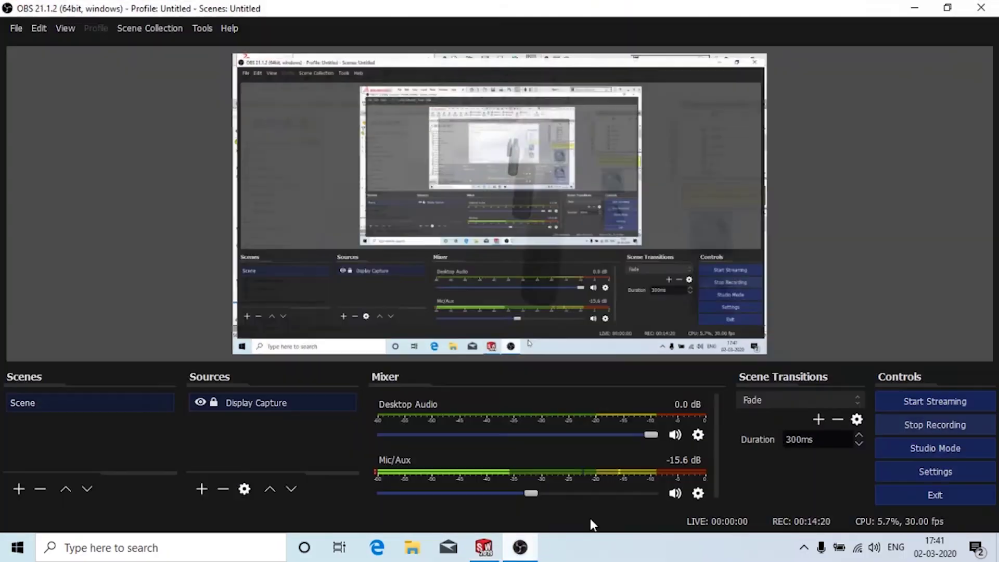